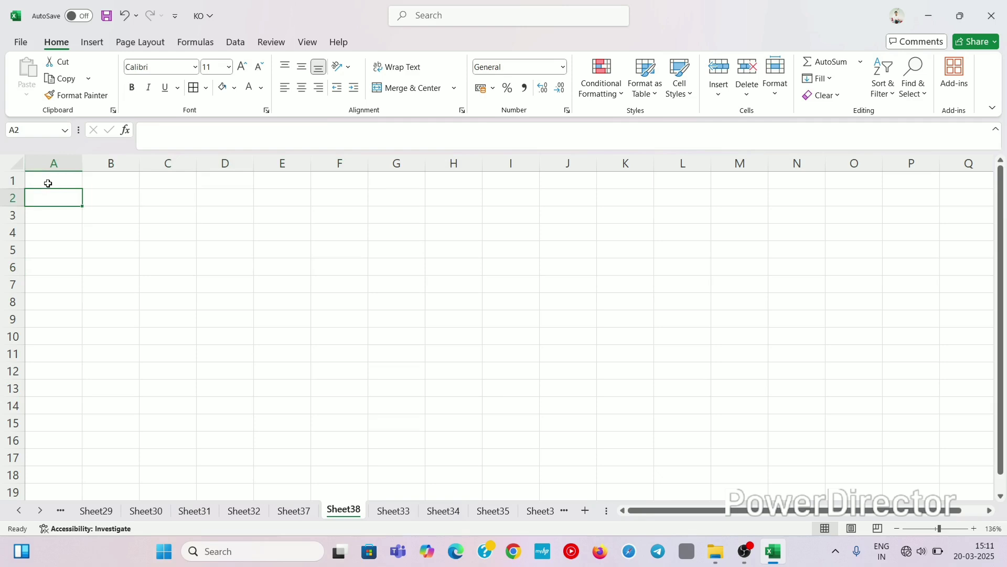
Step: Select A1:H1 and merge it into one cell with Merge & Center
click(47, 181)
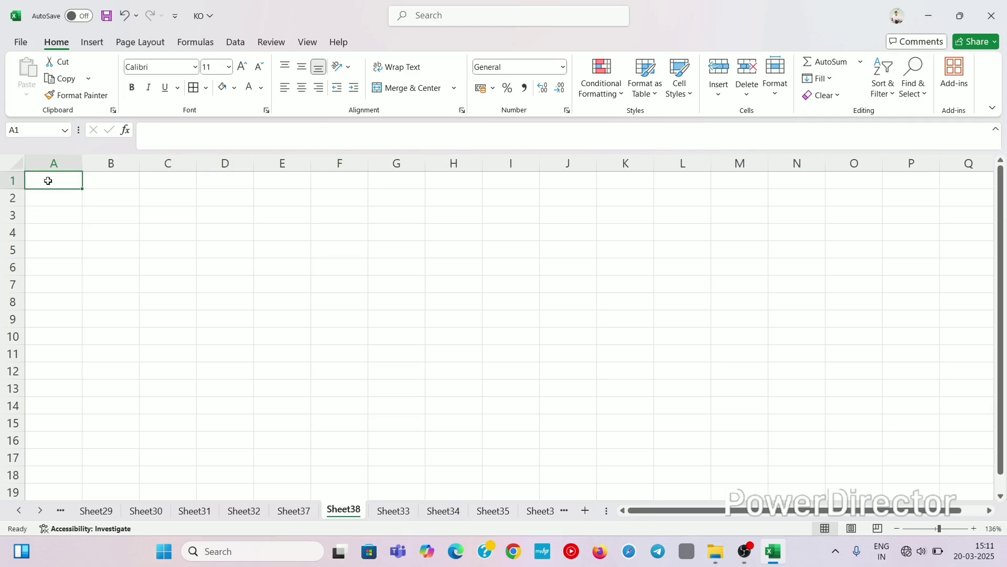
key(shift+Right)
key(shift+Right)
key(shift+Right)
key(shift+Right)
key(shift+Right)
key(shift+Right)
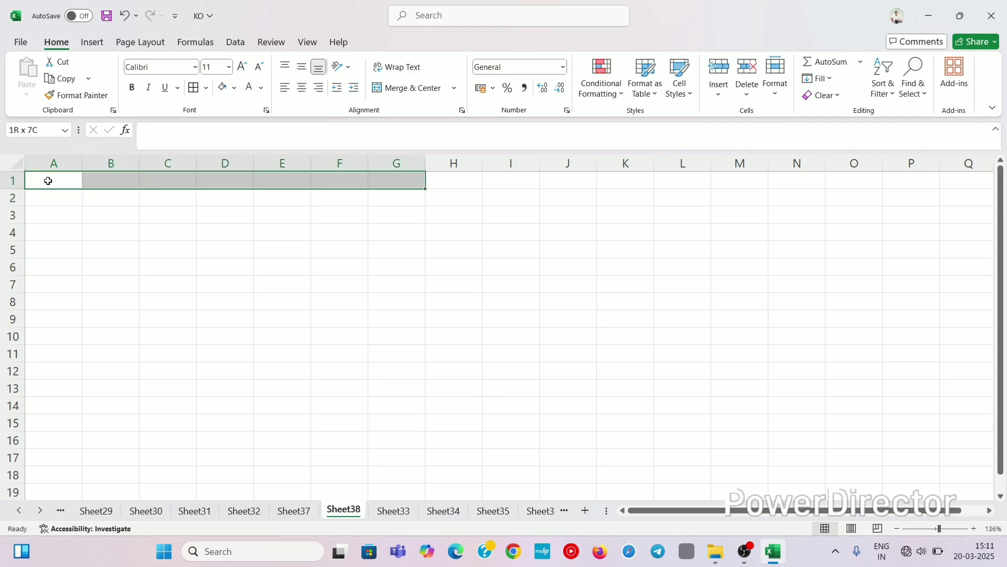
key(shift+Right)
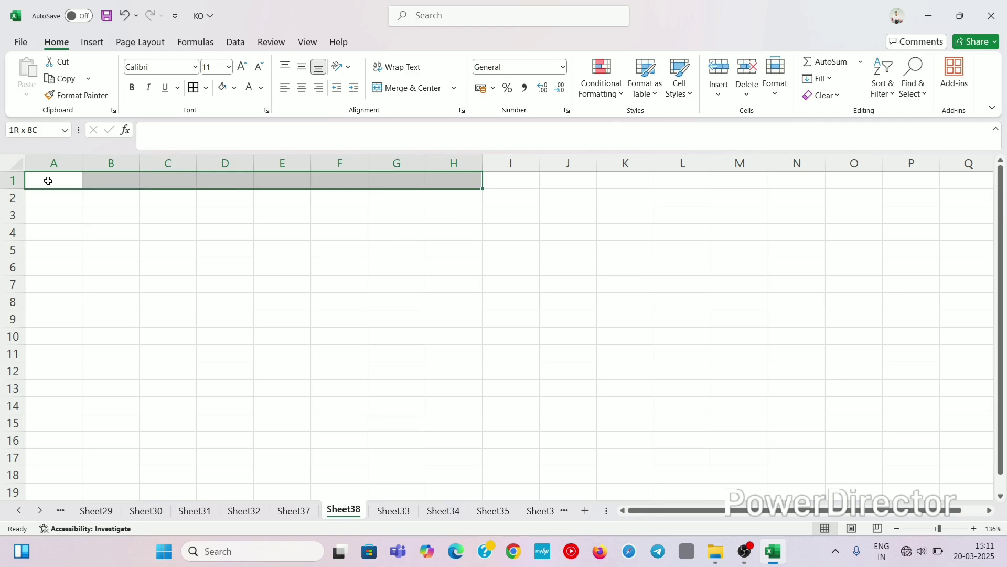
click(456, 88)
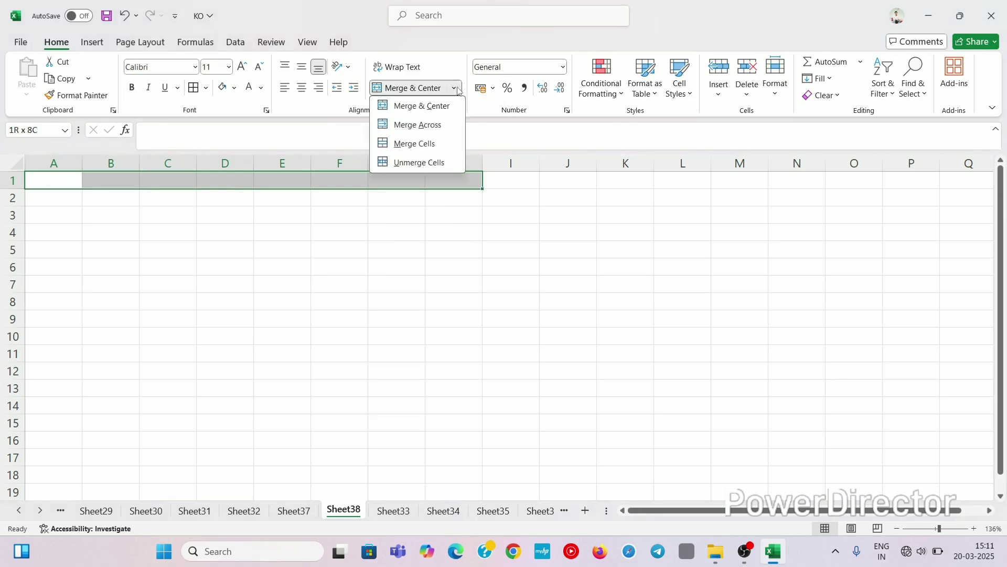
click(436, 124)
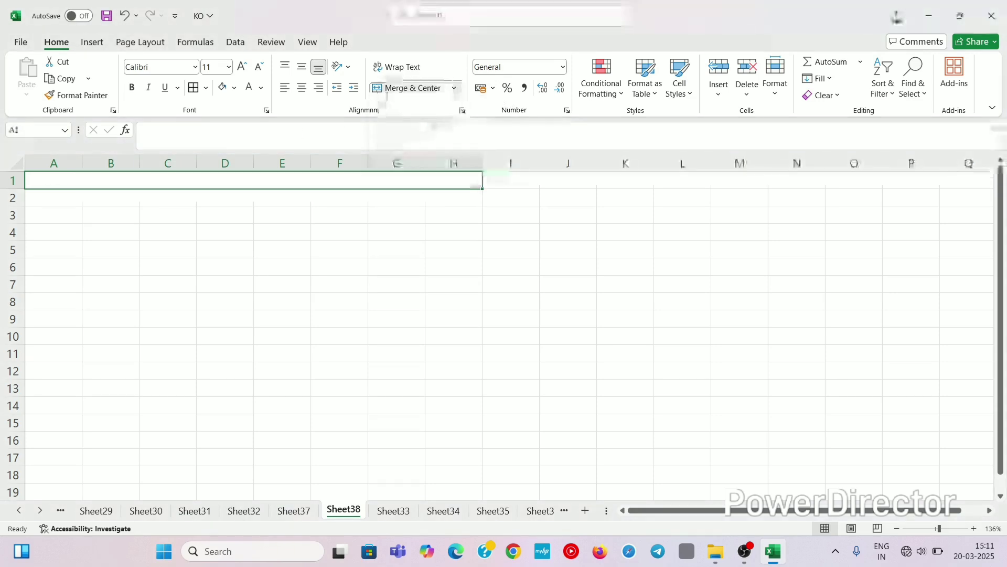
click(235, 210)
Step: Enter 'Magic P.V.T Trade & Co.' in merged cell A1, fixing typos along the way
click(170, 174)
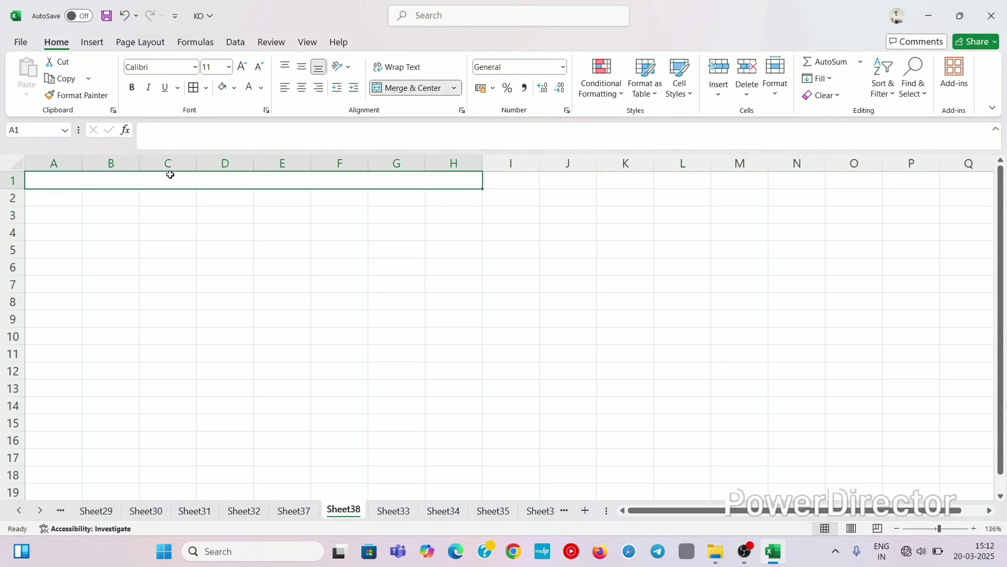
text(M)
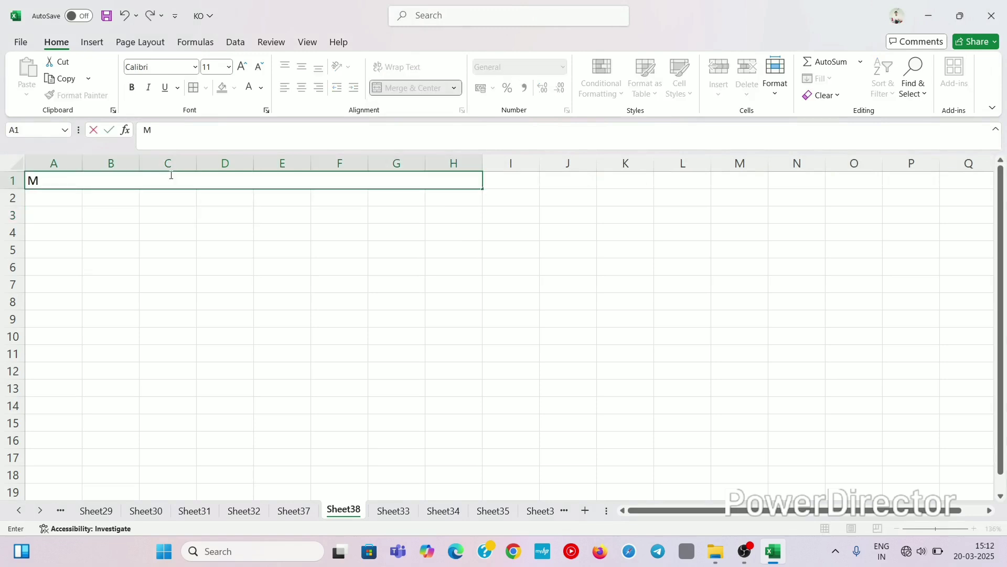
text(agic PVT L)
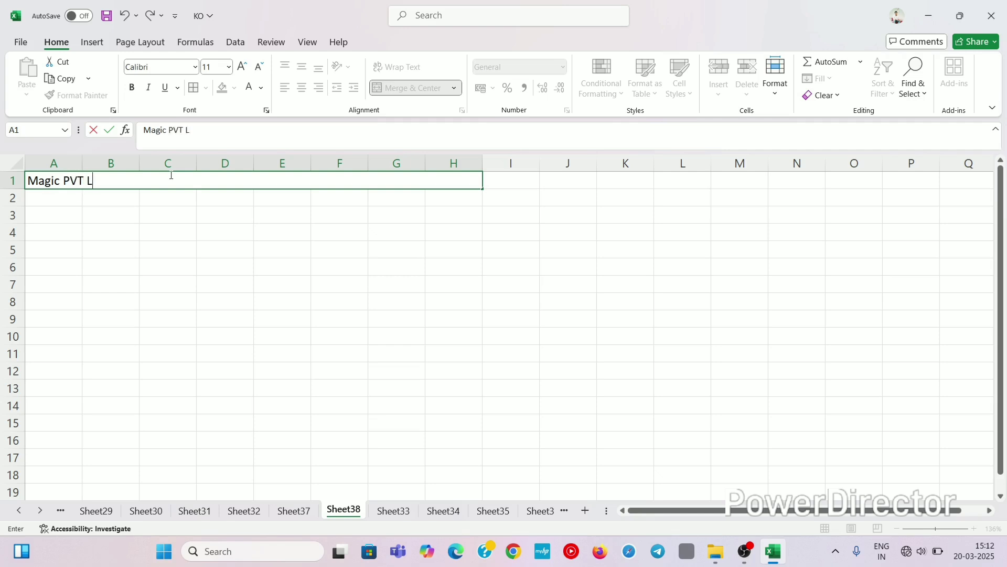
text(MT )
text(c)
key(BackSpace)
text(C)
key(BackSpace)
key(BackSpace)
key(BackSpace)
key(BackSpace)
key(BackSpace)
key(BackSpace)
key(BackSpace)
text(.V.T TRADE)
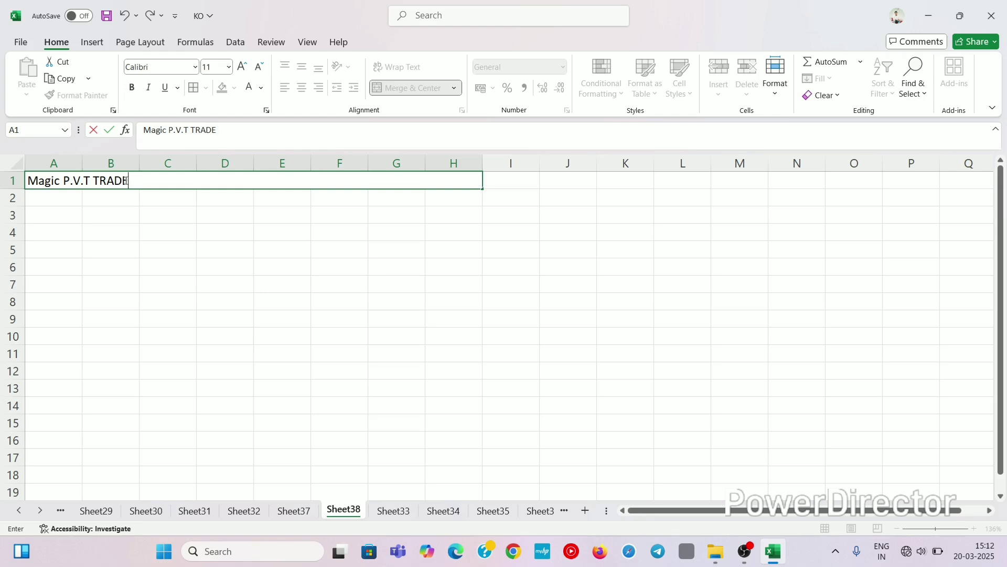
key(BackSpace)
key(BackSpace)
key(BackSpace)
key(BackSpace)
text(rade)
text(& co)
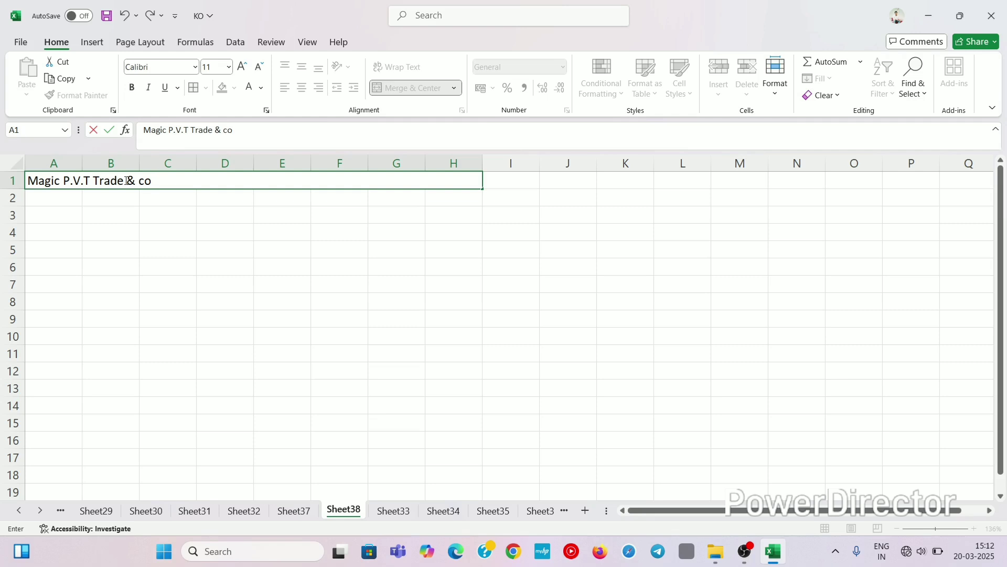
key(BackSpace)
key(BackSpace)
text(Co.)
click(247, 213)
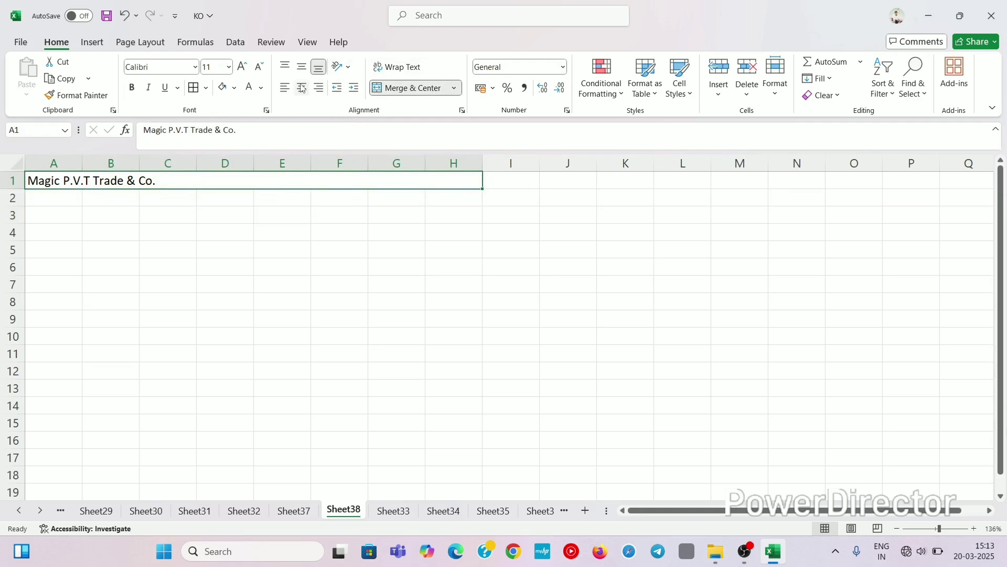
Step: Make the title bold, 18 pt and centred
click(241, 67)
click(242, 67)
click(242, 67)
click(242, 67)
click(242, 67)
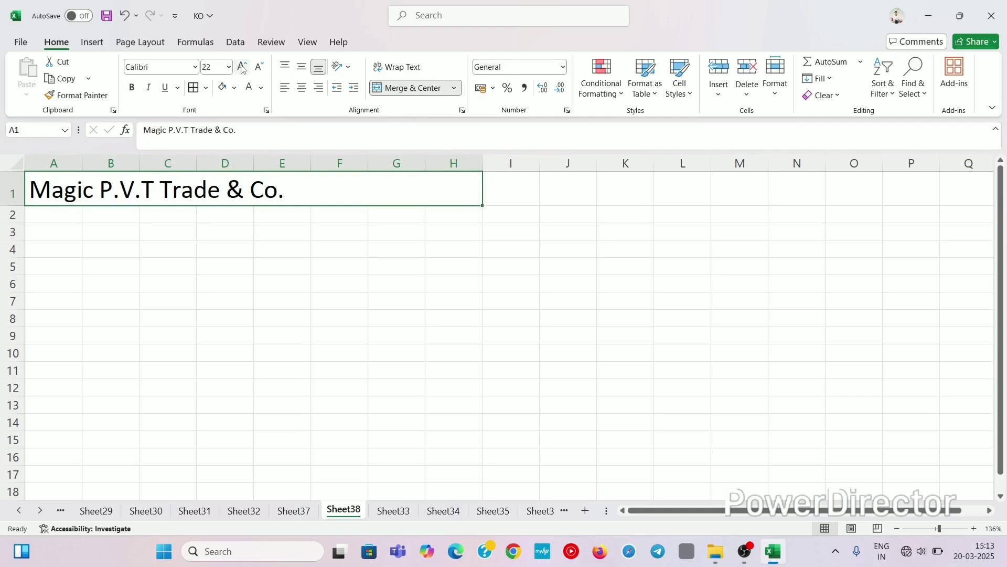
click(132, 88)
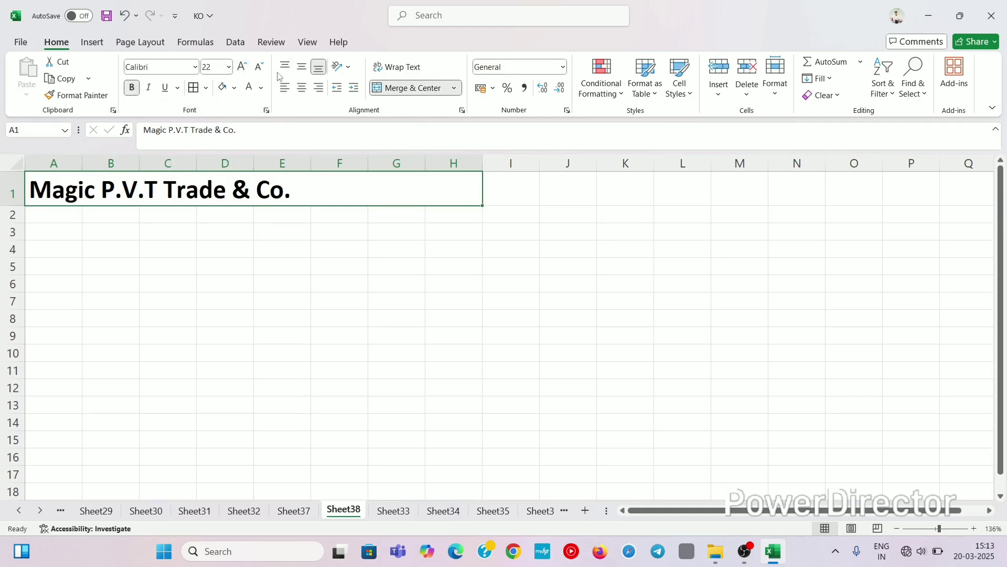
click(258, 67)
click(258, 67)
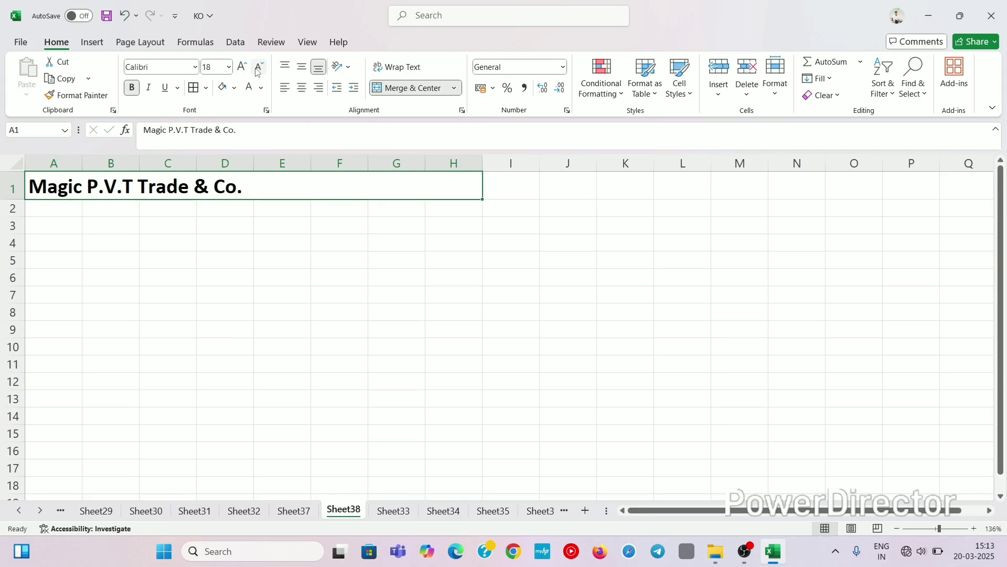
click(303, 88)
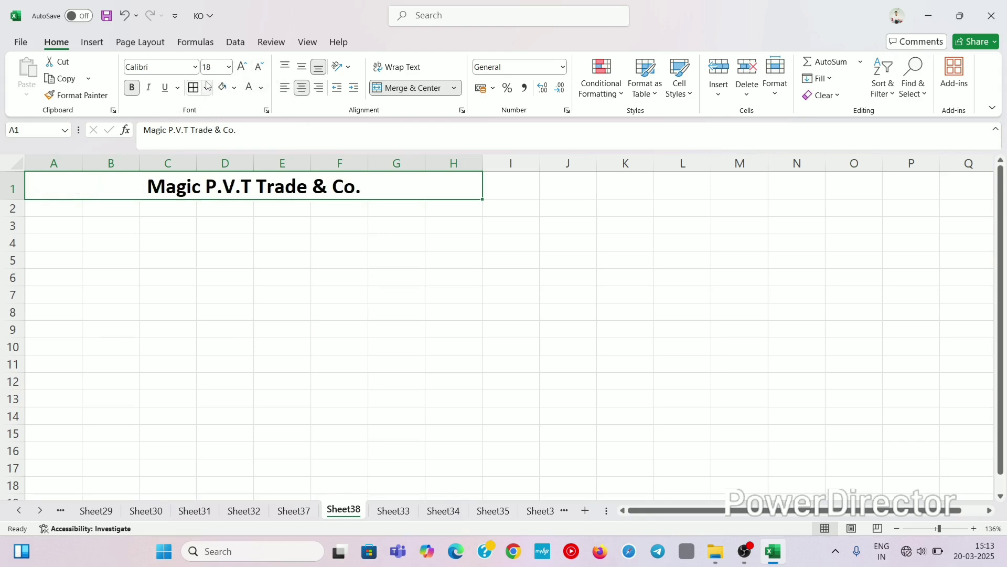
Step: Give the title white text on a black fill
click(261, 88)
click(250, 172)
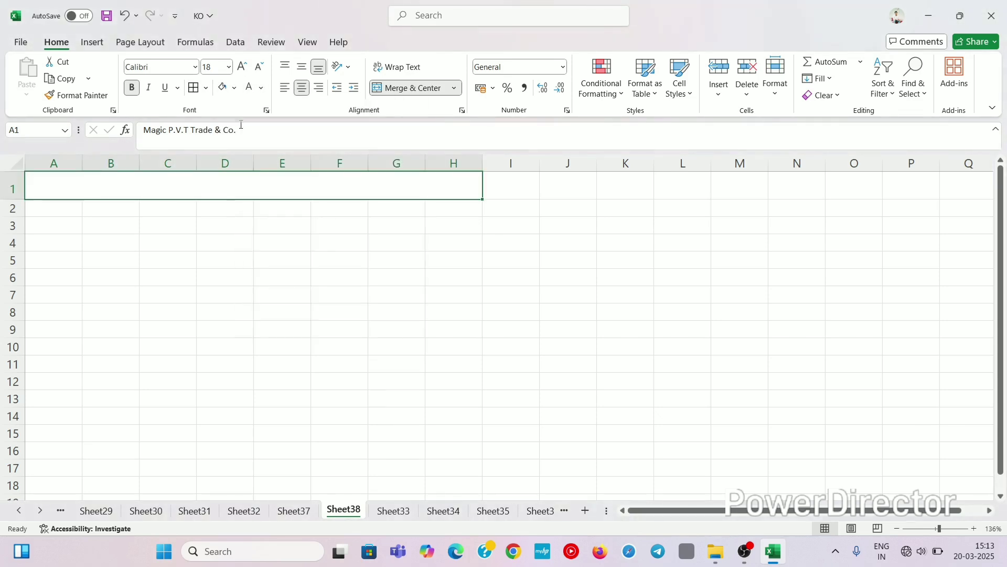
click(235, 88)
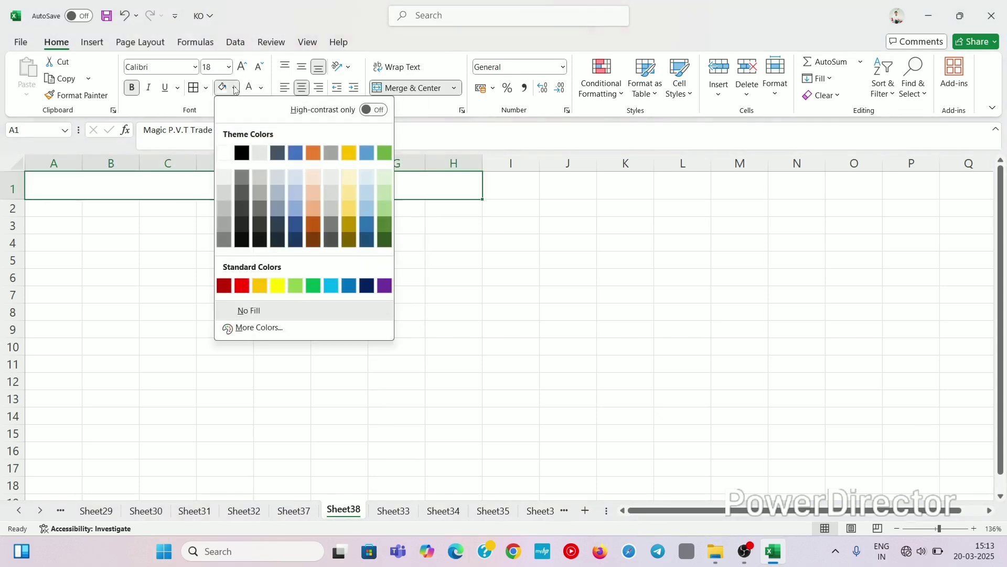
click(241, 152)
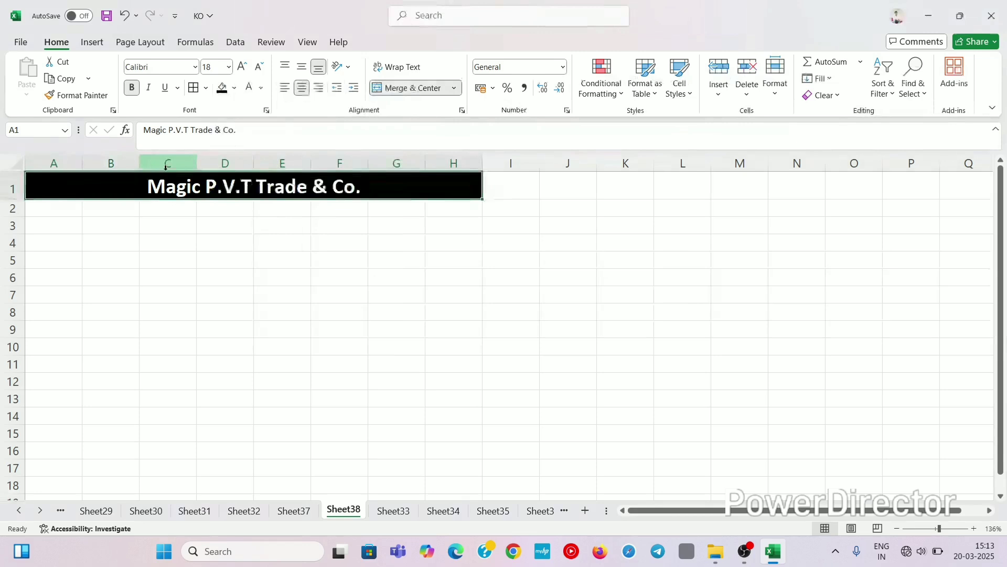
click(72, 203)
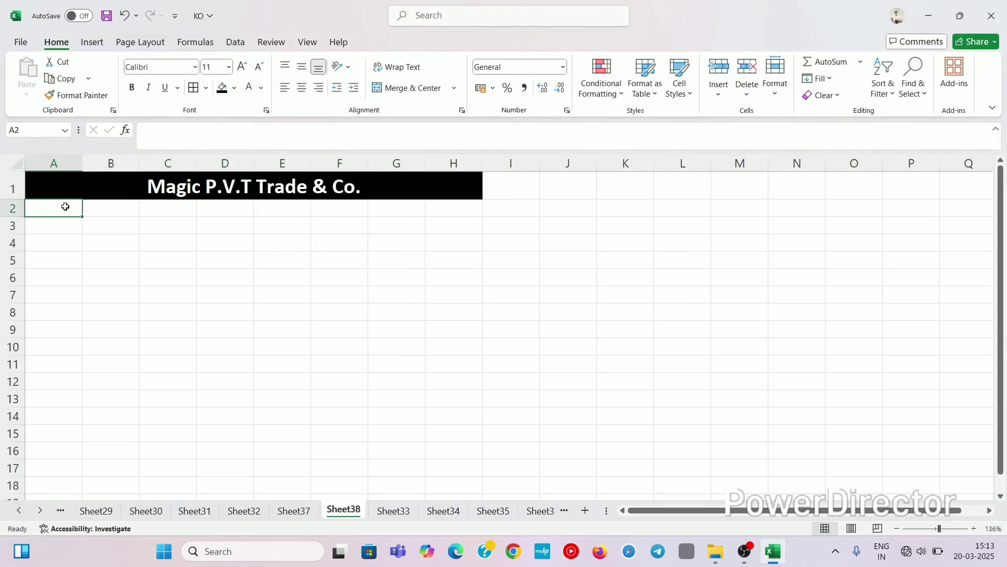
Step: Select A2:H7 and apply Merge Across so each row becomes one wide cell
click(49, 231)
click(42, 210)
drag(41, 209, 332, 202)
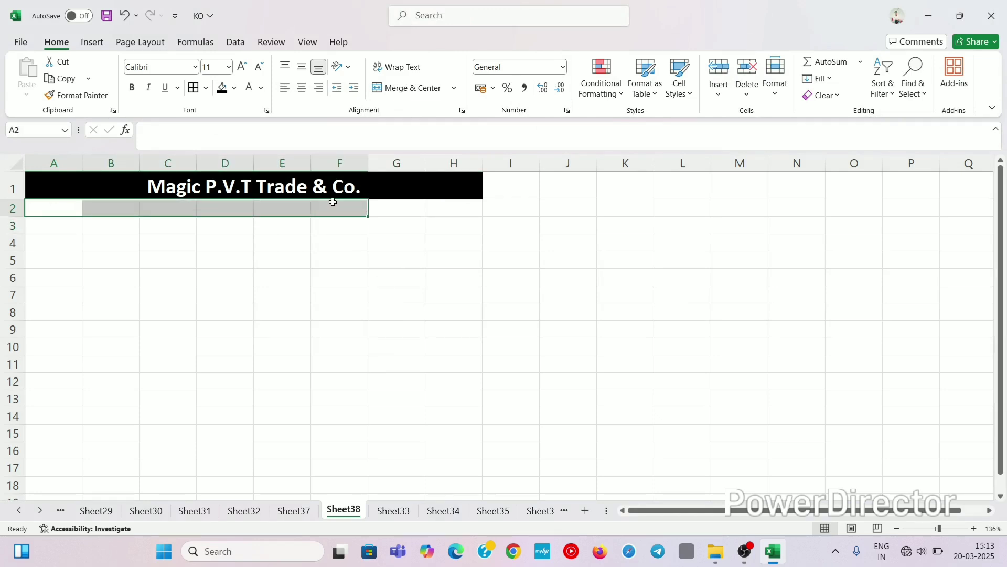
key(shift+Right)
key(shift+Right)
key(shift+Right)
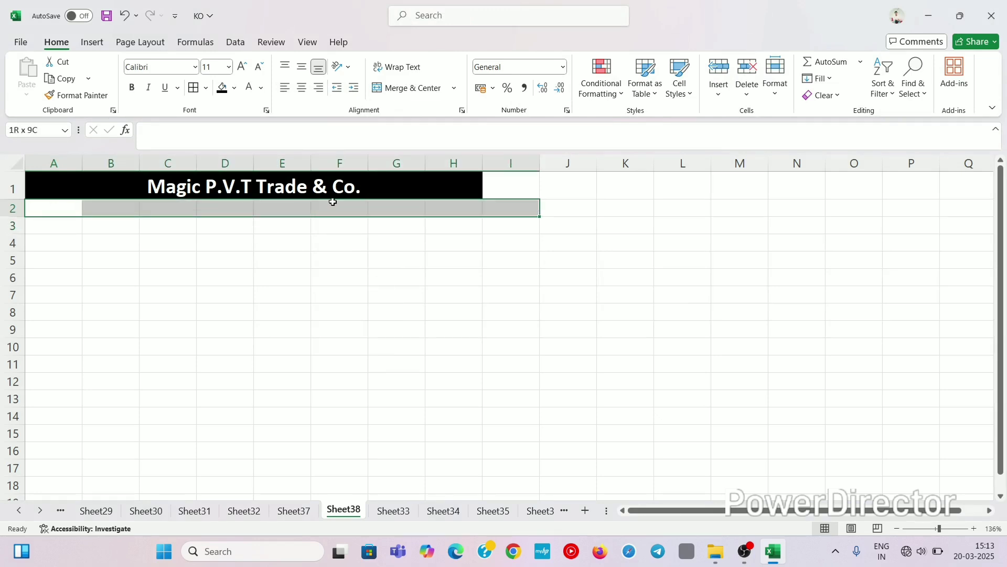
key(shift+Left)
key(shift+Down)
key(shift+Down)
key(shift+Down)
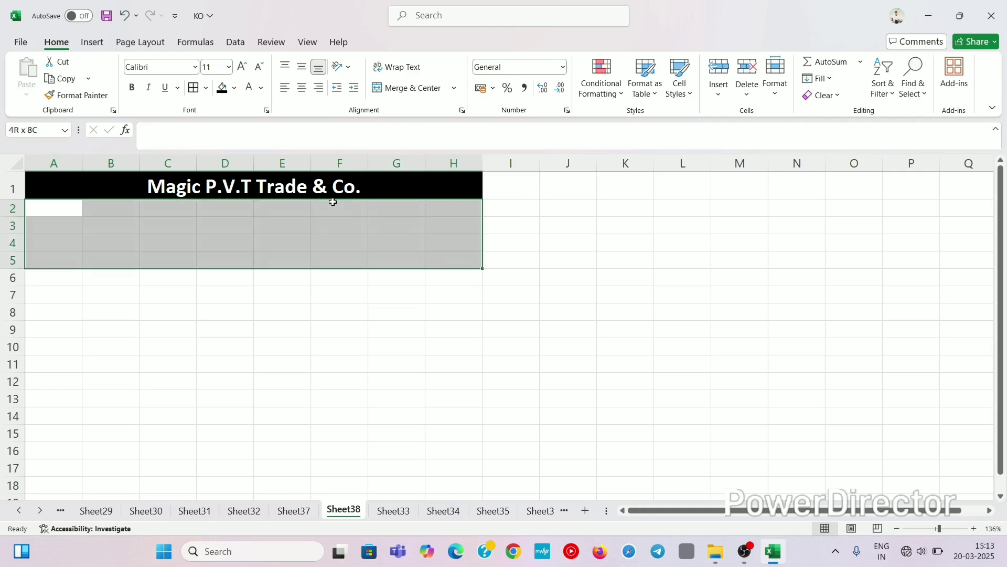
key(shift+Down)
key(shift+Down)
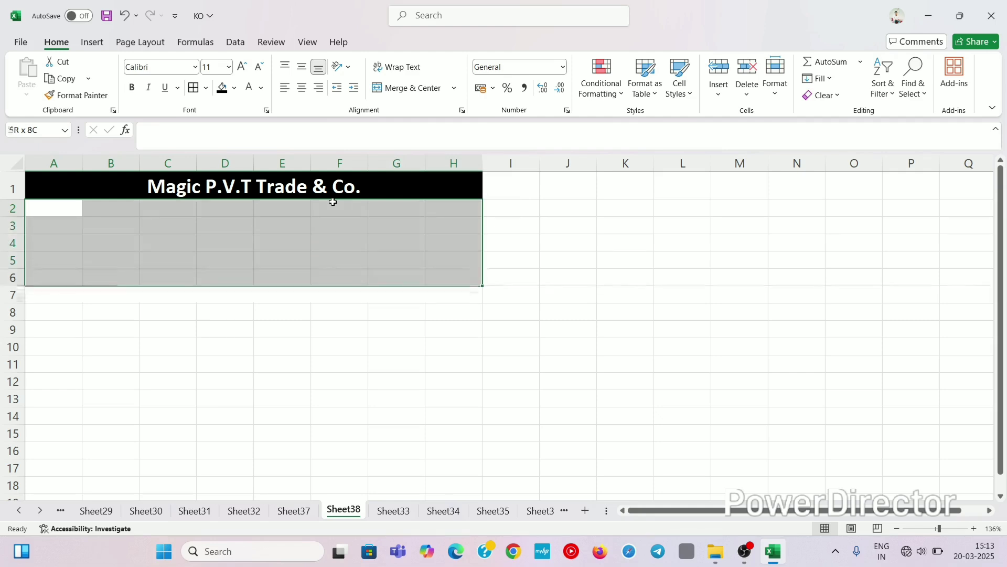
key(shift+Down)
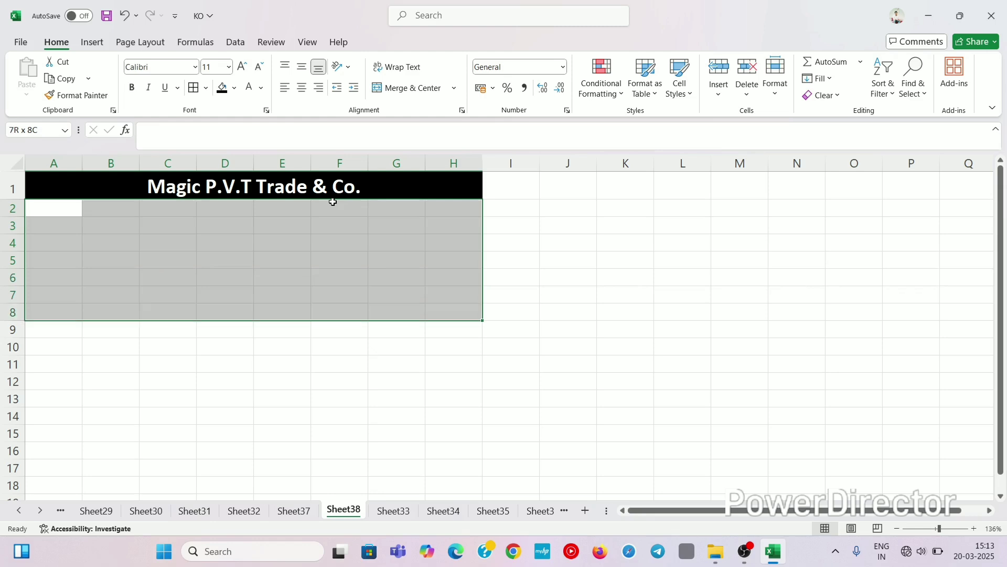
key(shift+Up)
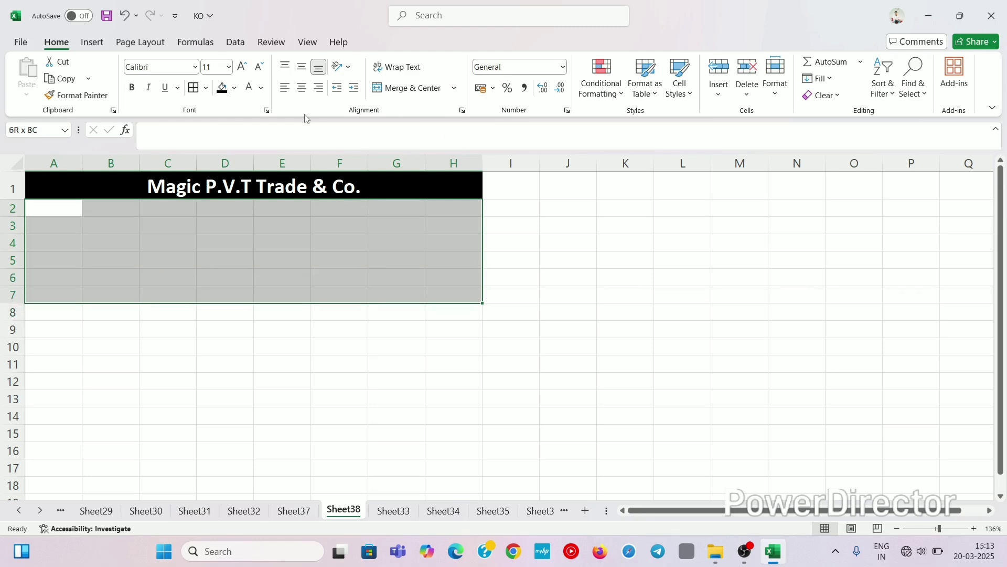
click(455, 88)
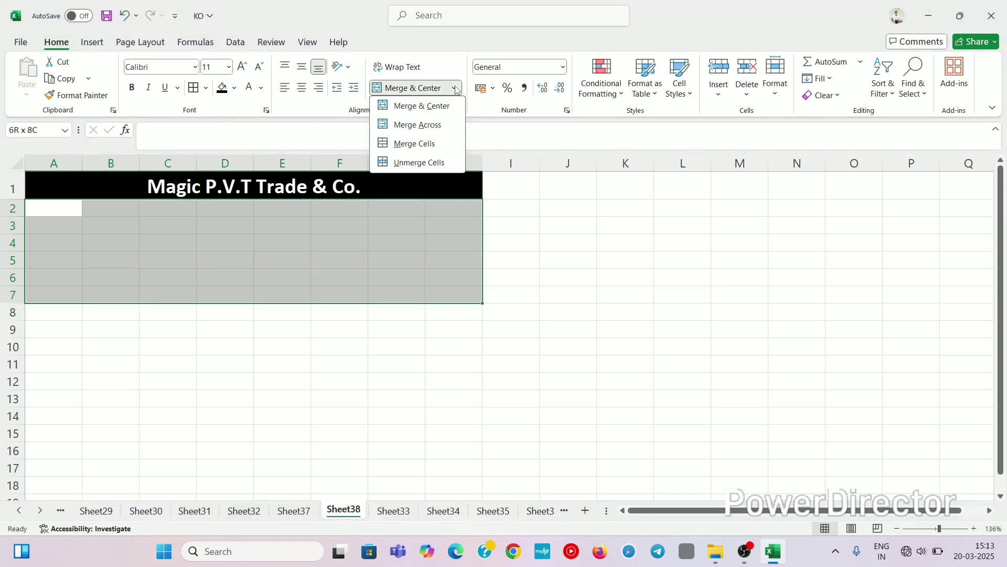
click(414, 124)
click(122, 227)
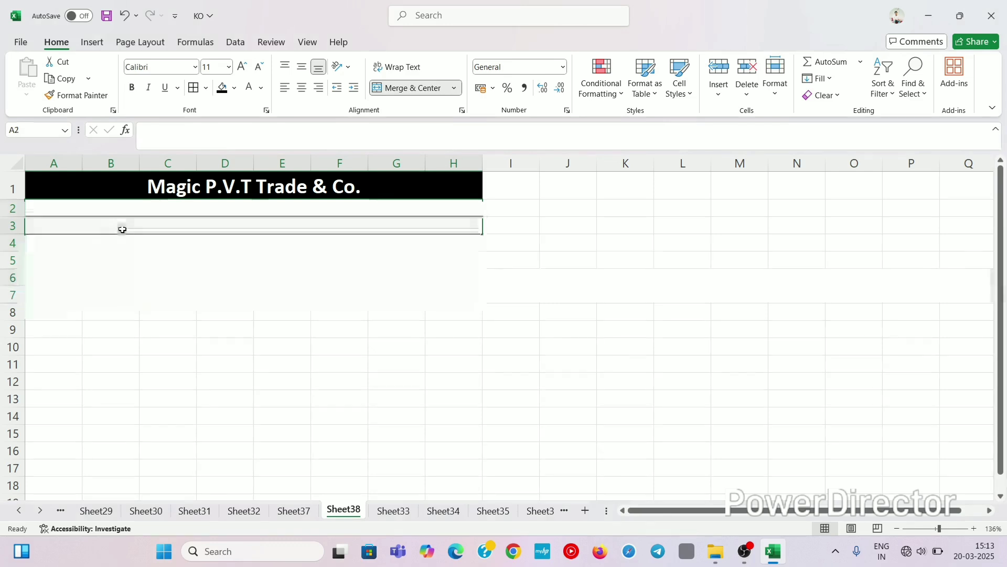
click(124, 205)
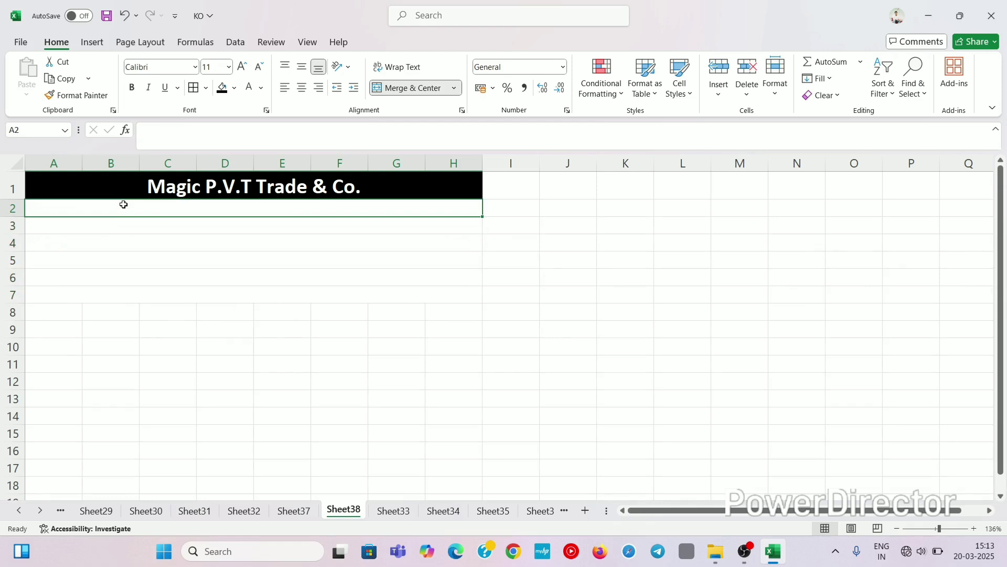
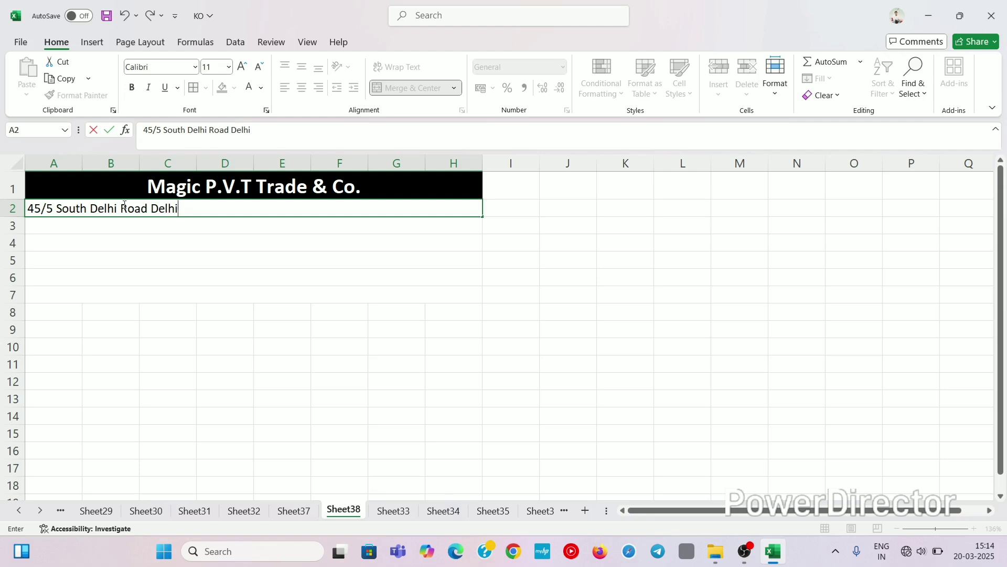
Step: Enter the company's street address in merged row 2
click(219, 244)
click(205, 226)
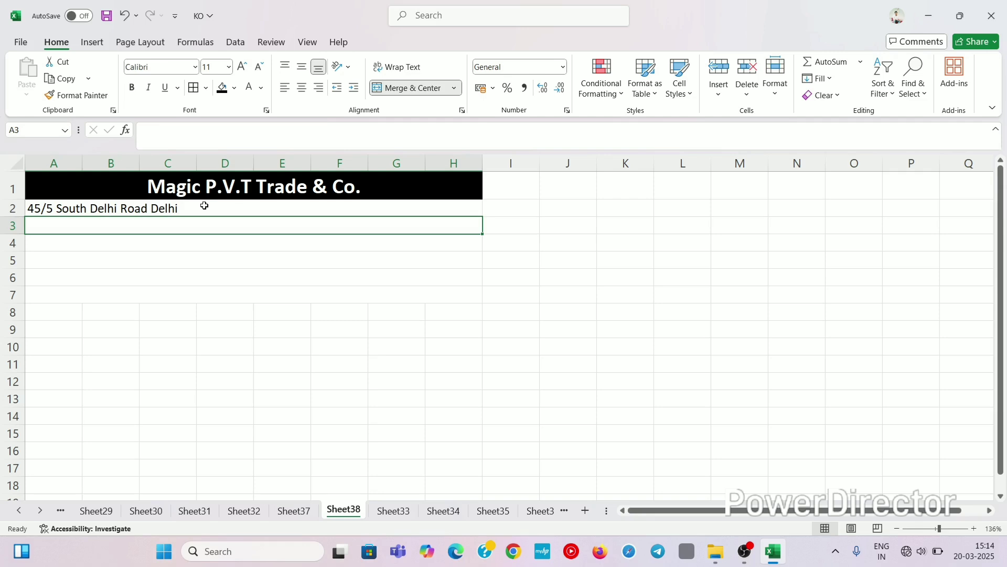
double_click(205, 207)
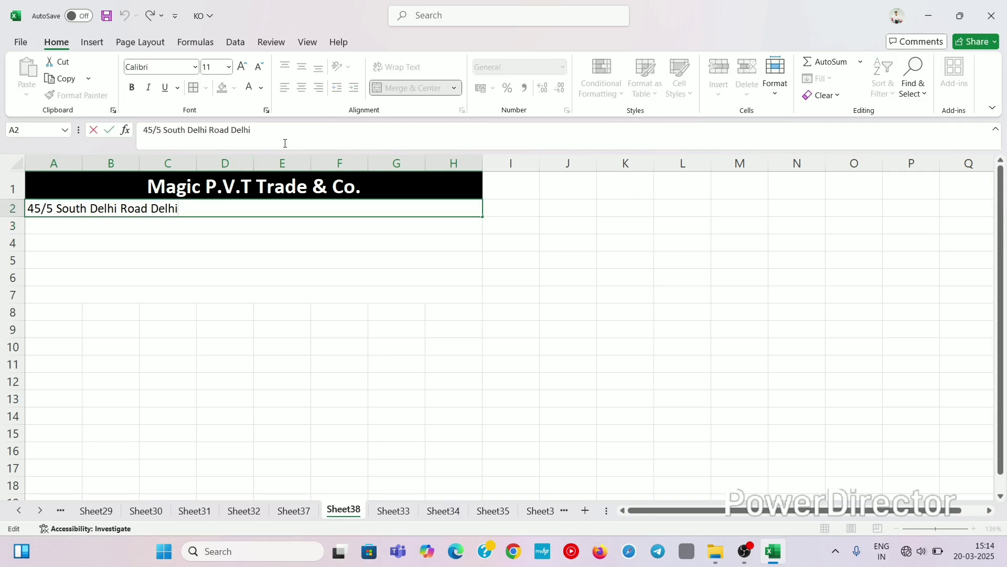
click(306, 243)
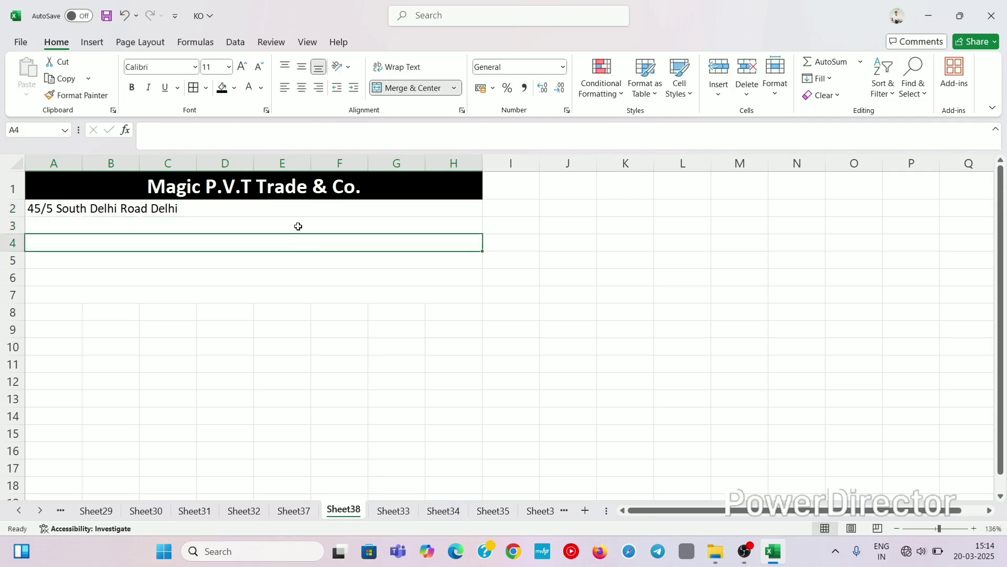
click(283, 204)
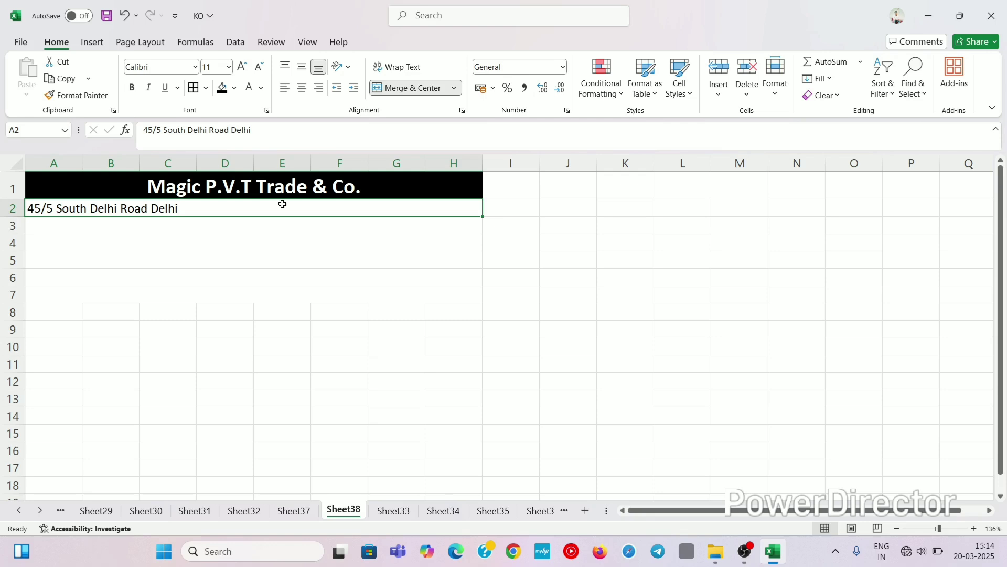
click(329, 231)
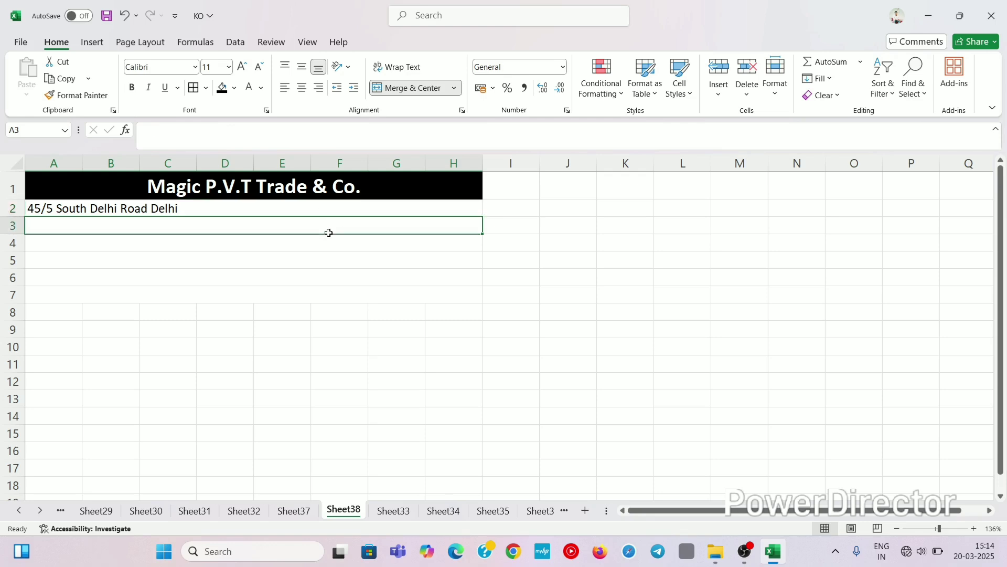
Step: Centre the address line and make it bold
click(287, 208)
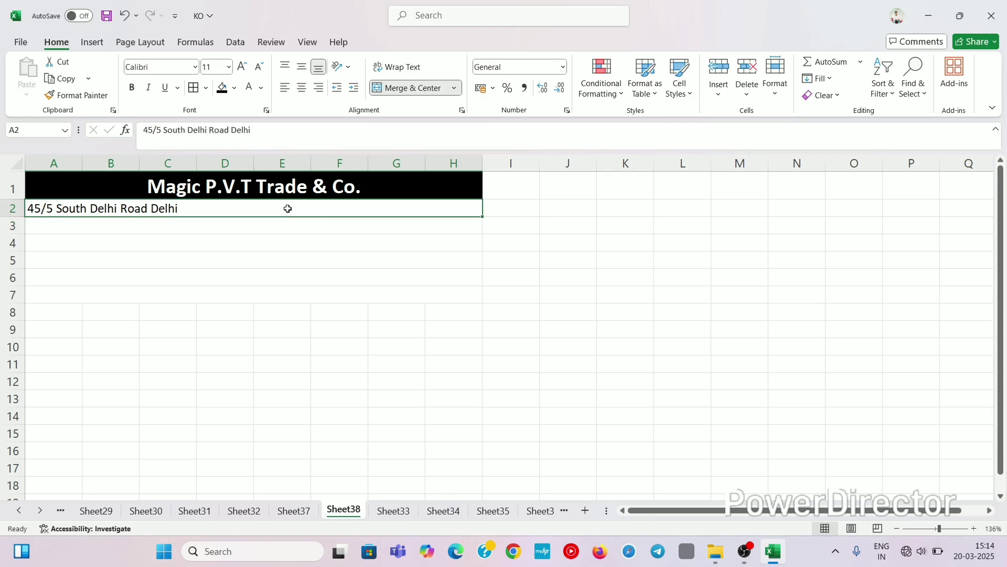
click(302, 88)
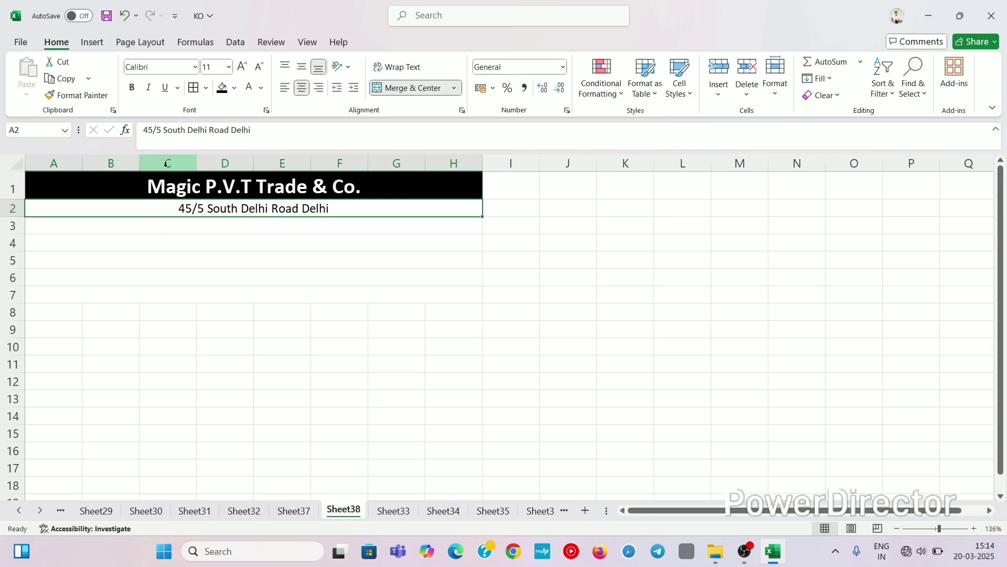
click(132, 87)
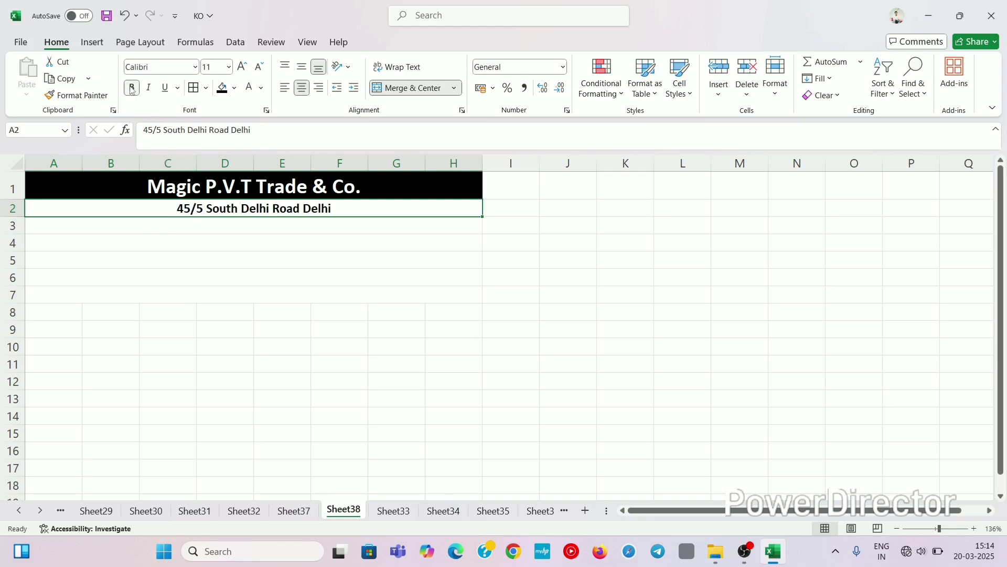
click(90, 225)
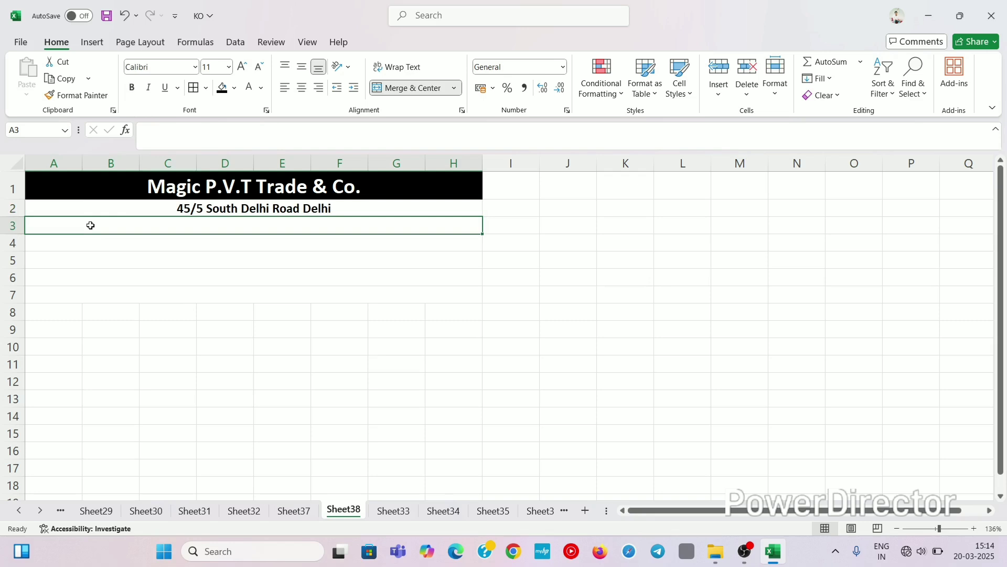
Step: Enter a 'Mobile' line with the company's phone number in row 3 and centre it
text(M)
key(BackSpace)
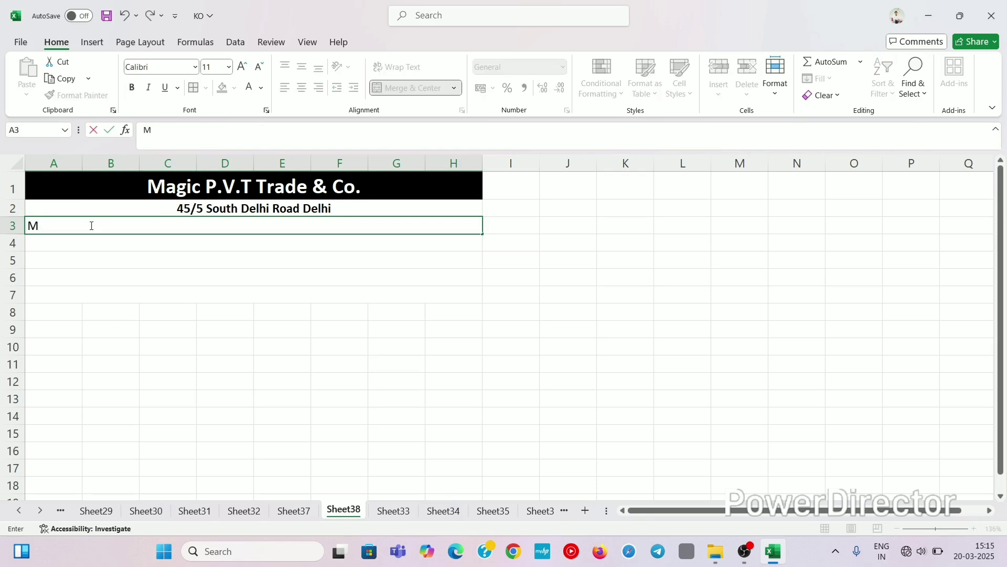
text(obile -)
text(91 123456789)
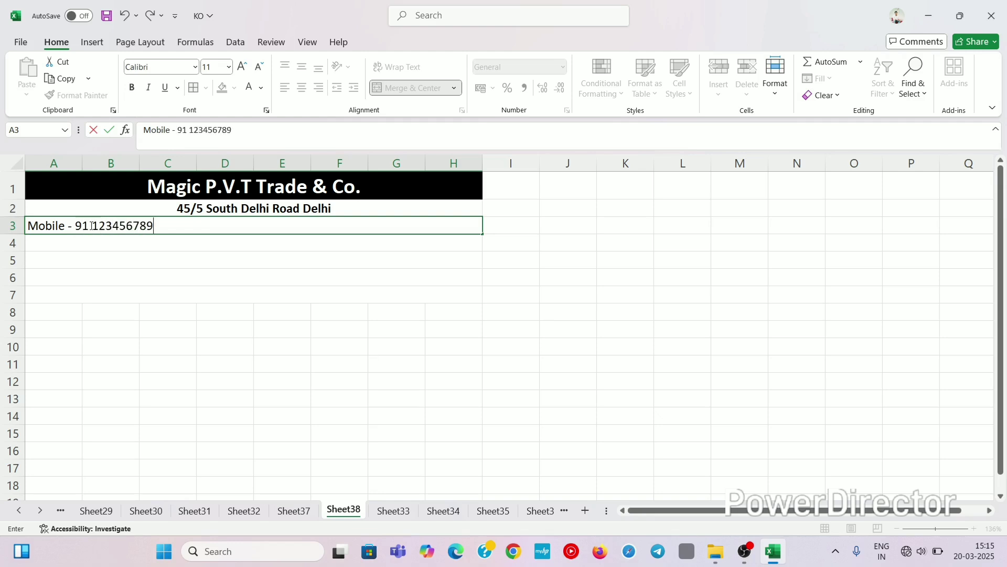
click(100, 243)
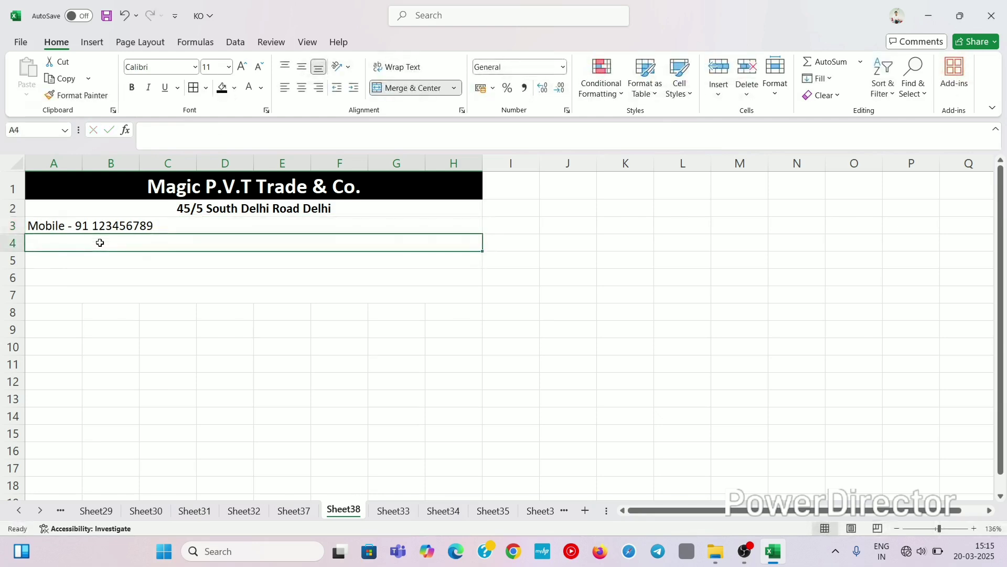
click(125, 226)
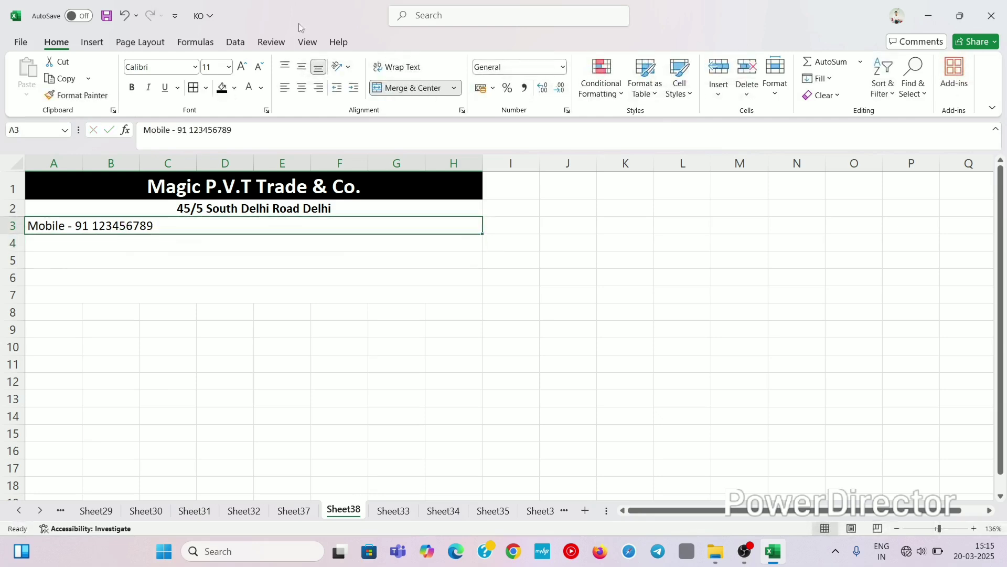
click(302, 88)
click(166, 243)
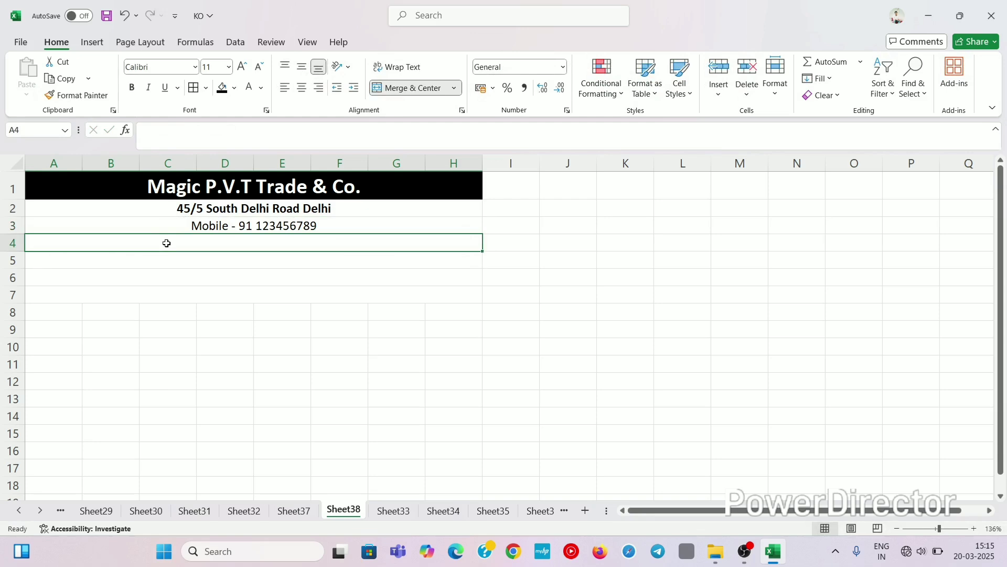
Step: Enter 'Email id' in merged row 4 and centre it
text(Email)
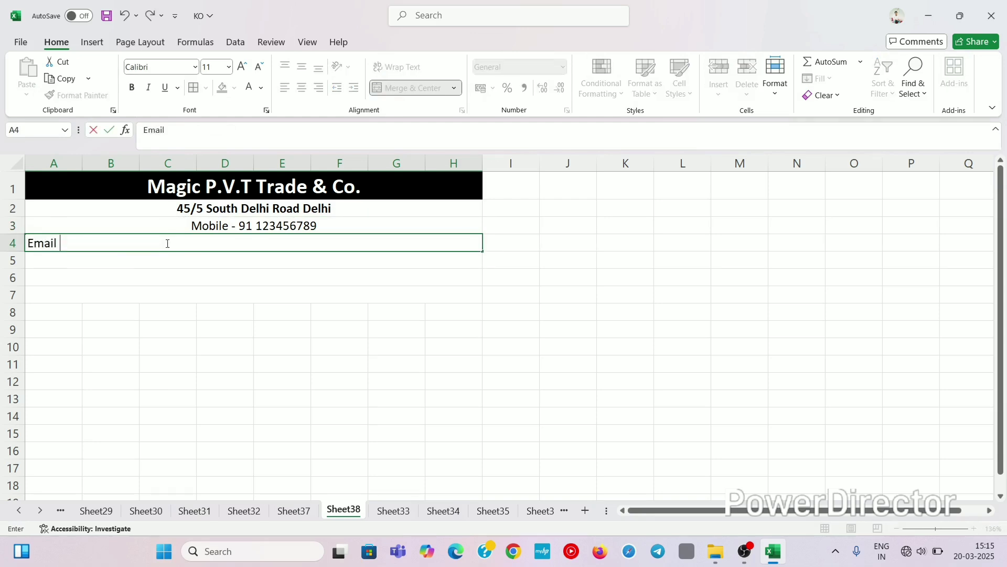
text( i)
key(BackSpace)
key(BackSpace)
text(l)
key(BackSpace)
text(id)
drag(214, 277, 205, 254)
click(202, 245)
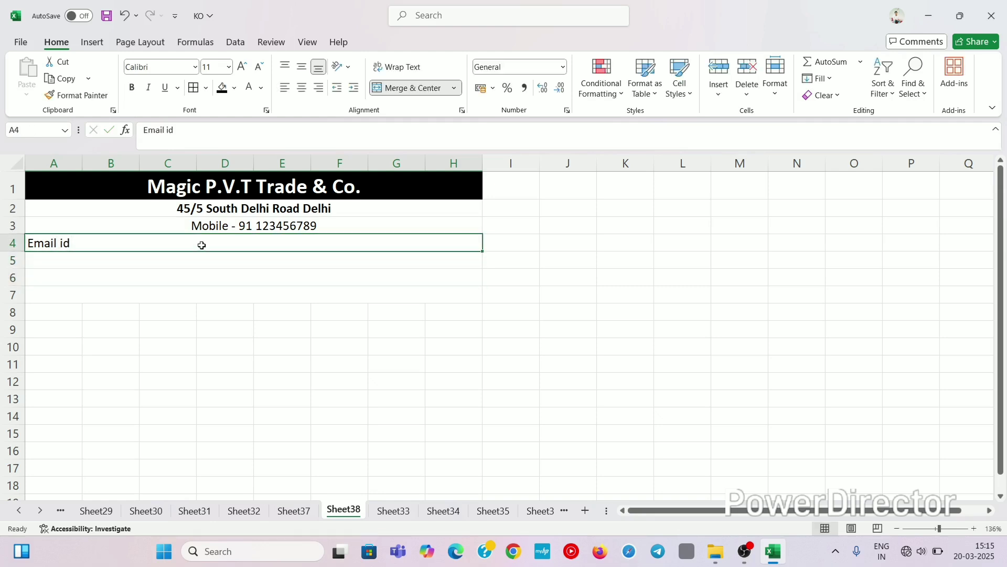
click(302, 87)
click(253, 257)
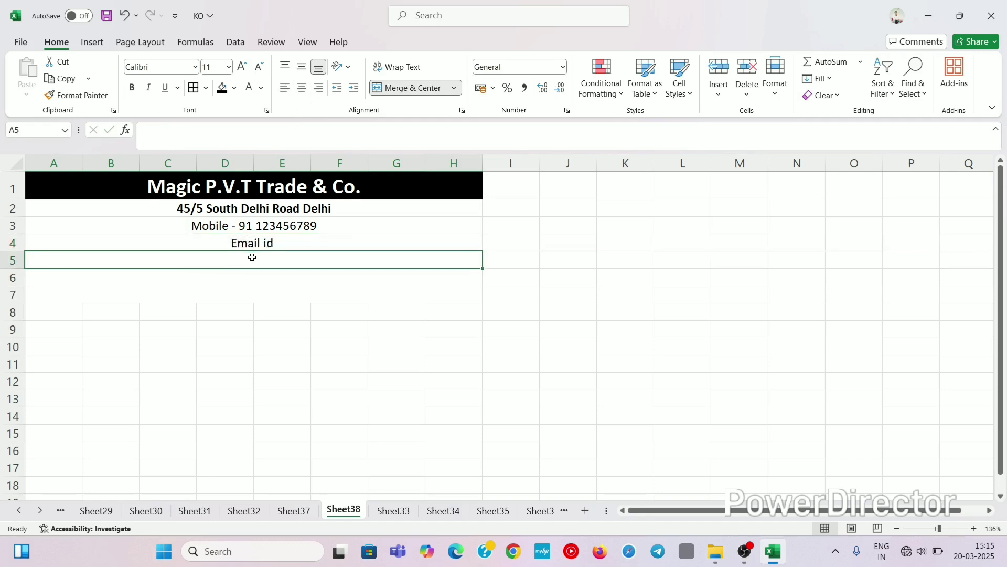
click(257, 283)
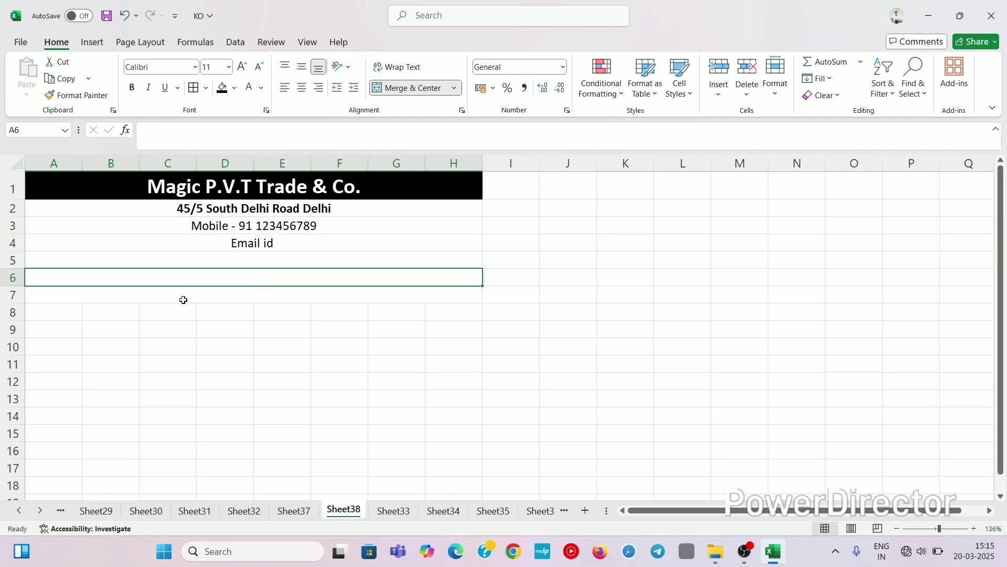
Step: Enter 'INVOICE' in merged row 6
text(INV)
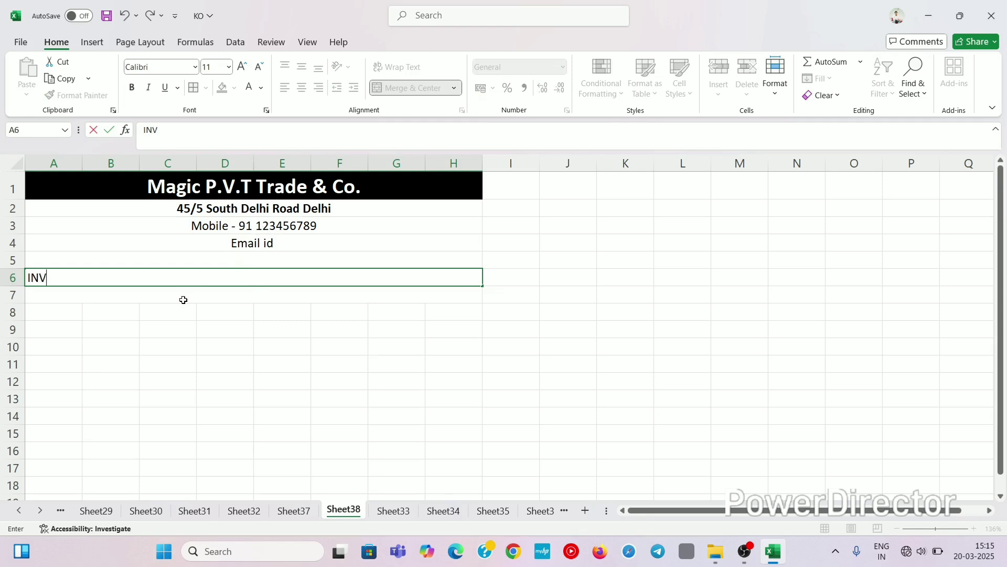
text(OICE)
click(181, 314)
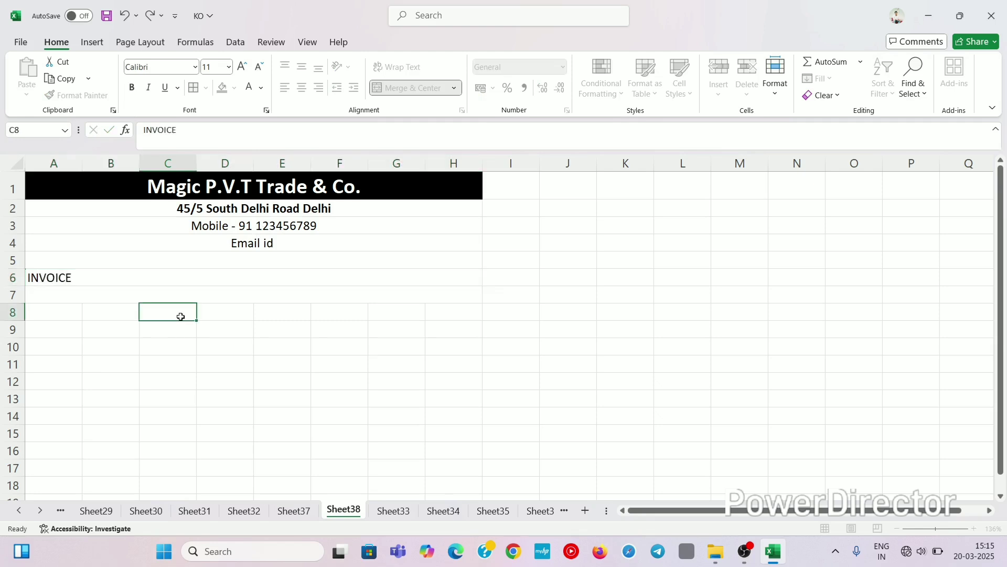
click(181, 277)
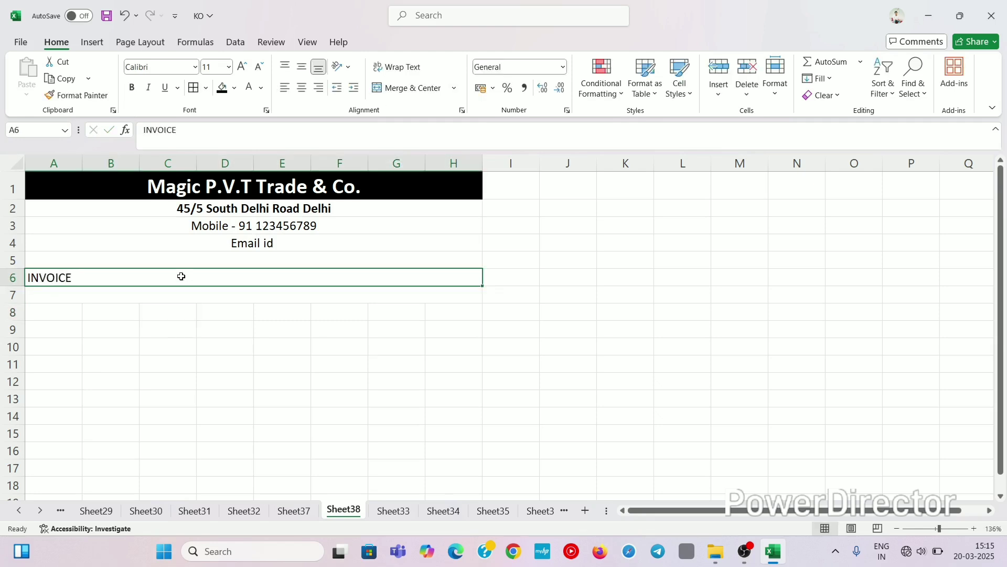
Step: Format INVOICE as 14 pt bold, centred text on a yellow fill
click(242, 68)
click(243, 67)
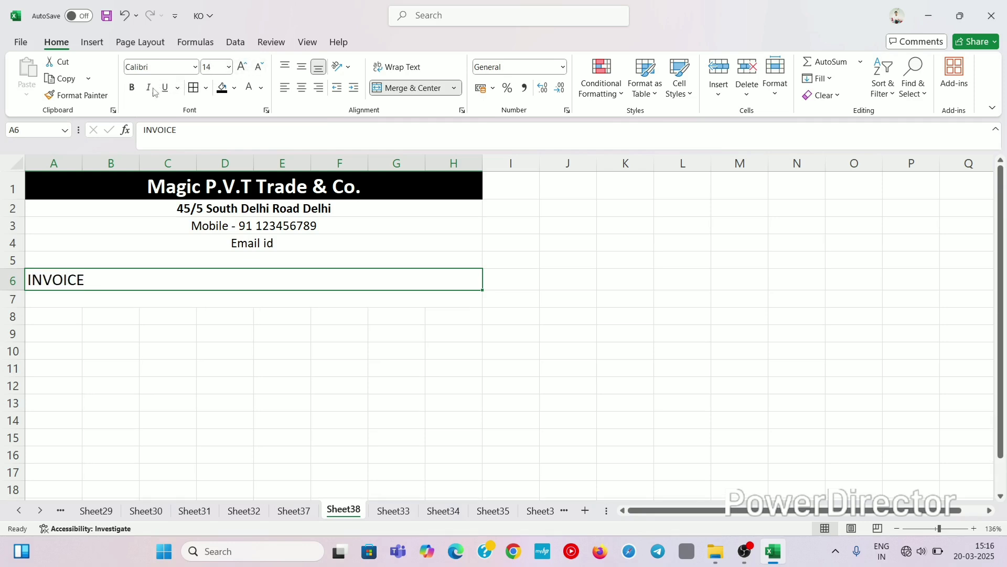
click(133, 88)
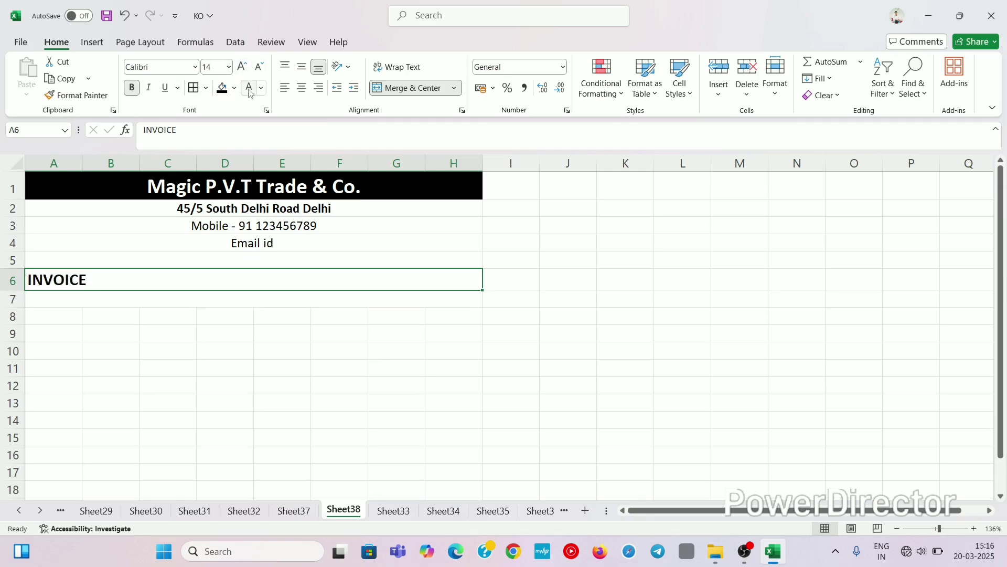
click(303, 89)
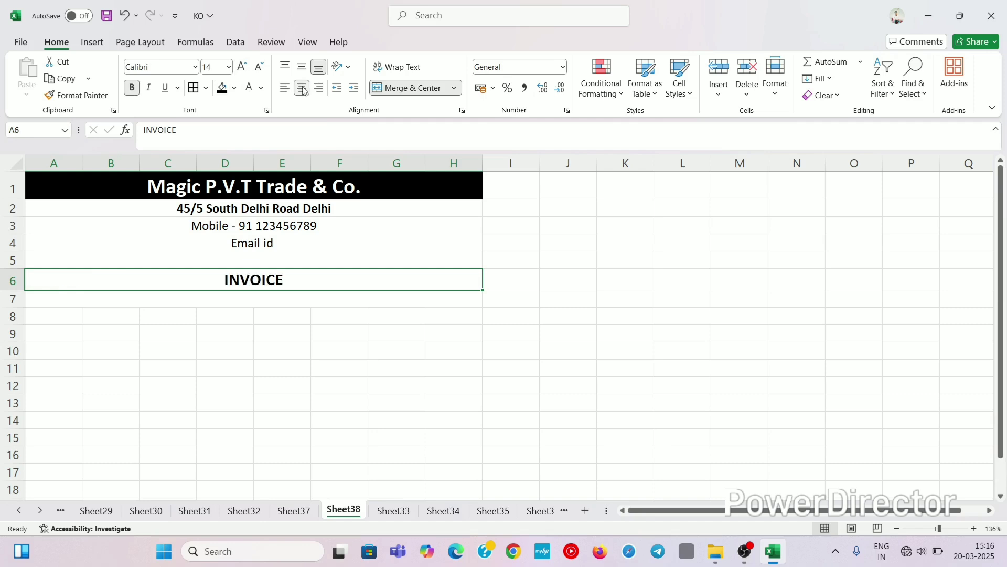
click(236, 91)
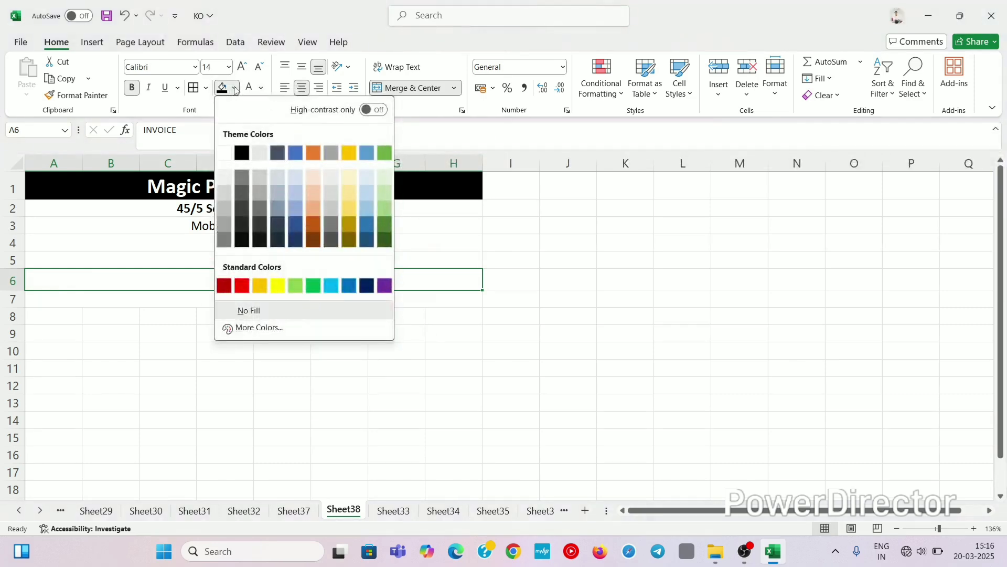
click(281, 285)
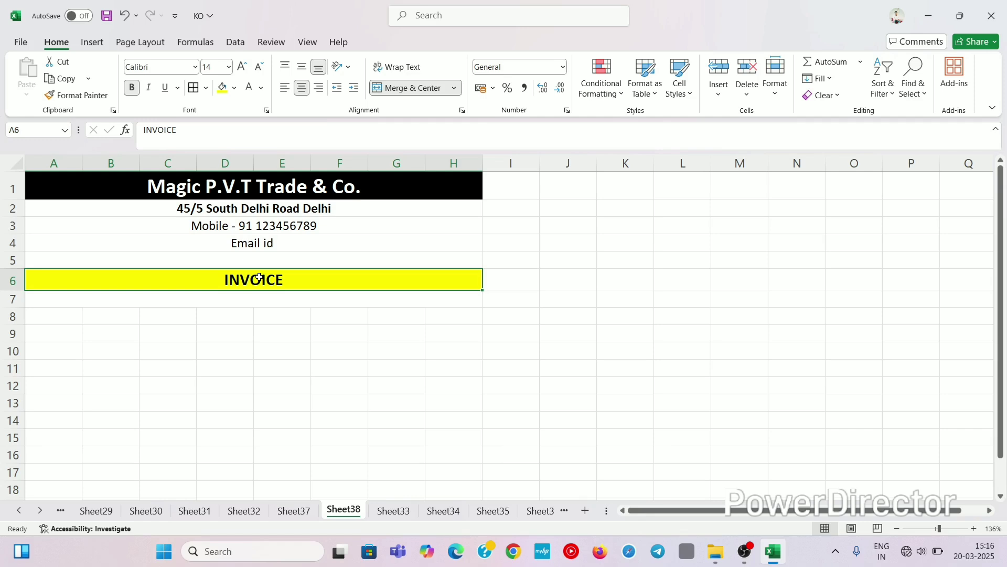
click(195, 294)
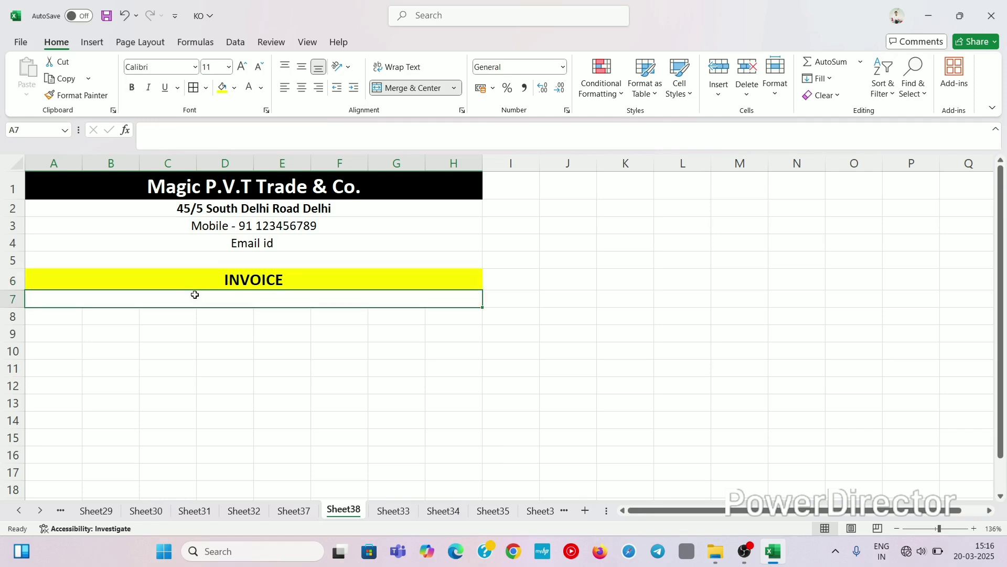
Step: Merge cells A8 through D8 into a single cell
drag(71, 318, 261, 322)
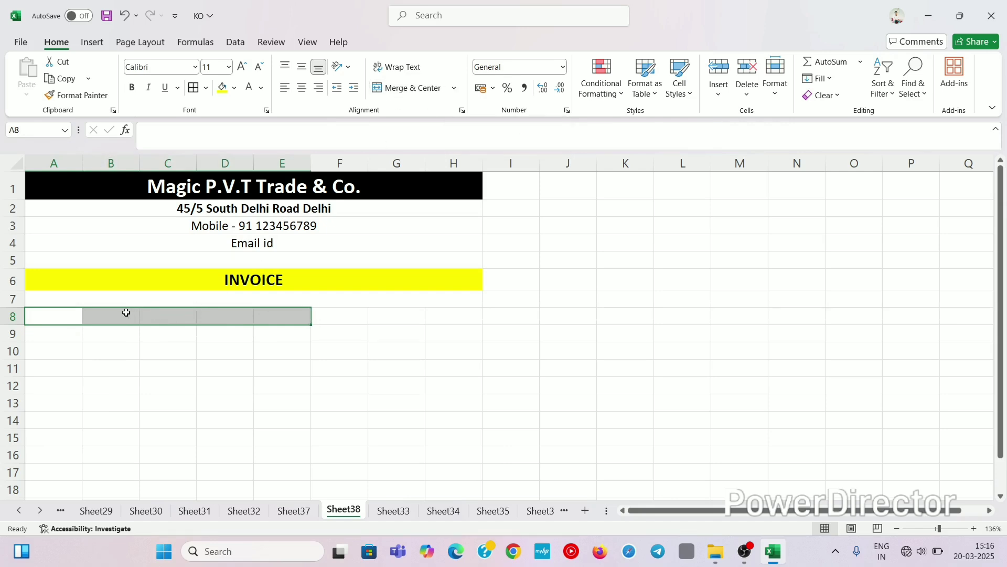
drag(52, 319, 235, 318)
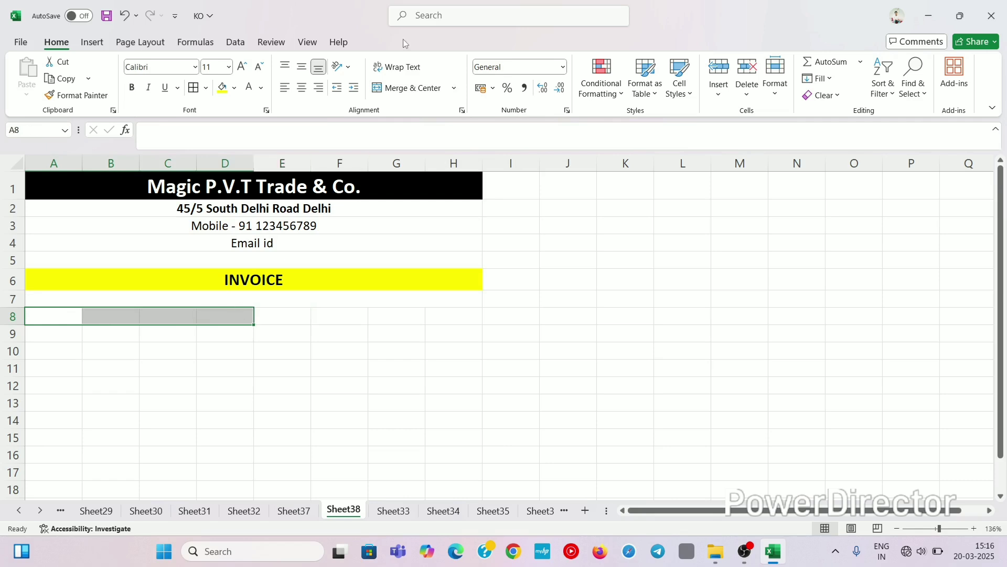
click(453, 90)
click(432, 123)
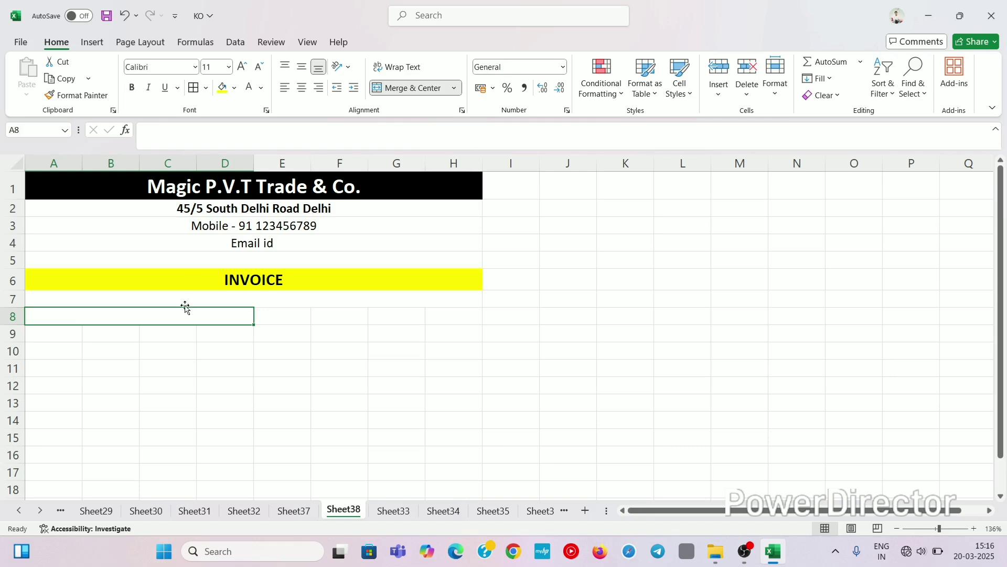
click(175, 331)
click(165, 315)
click(437, 349)
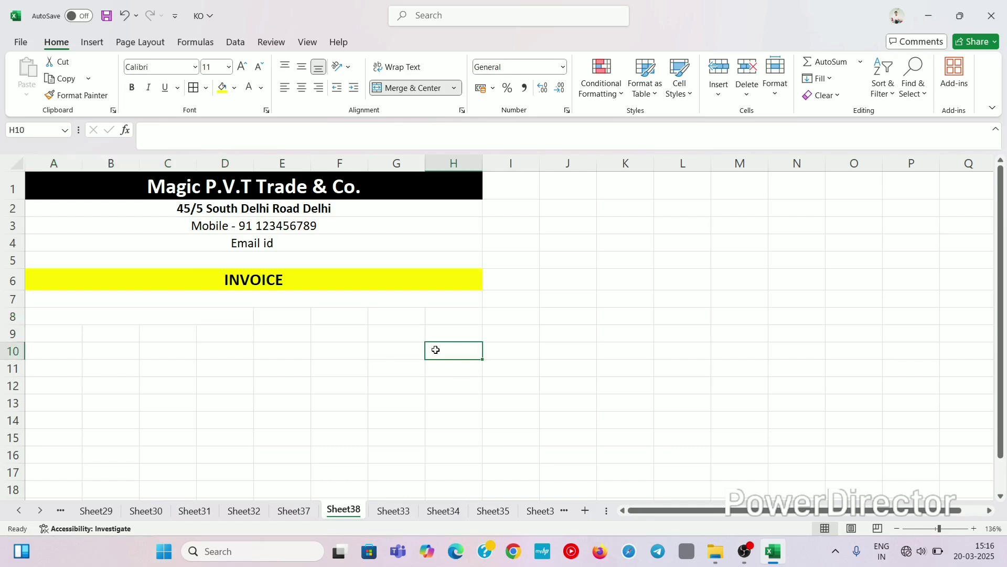
Step: Enter 'BILL TO' in the merged A8 cell and centre it
click(210, 320)
text(Bl)
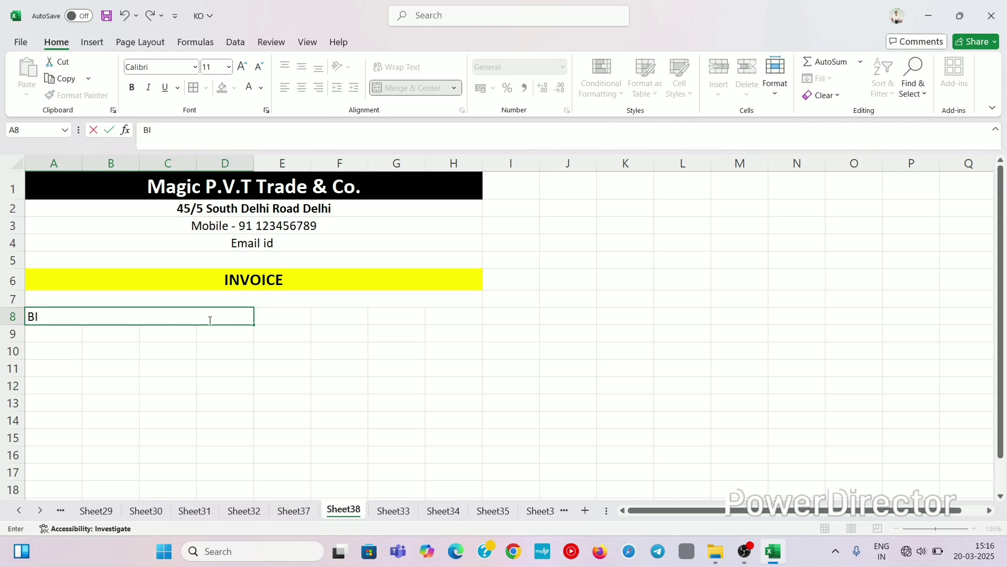
text(LL TO)
click(256, 355)
click(211, 310)
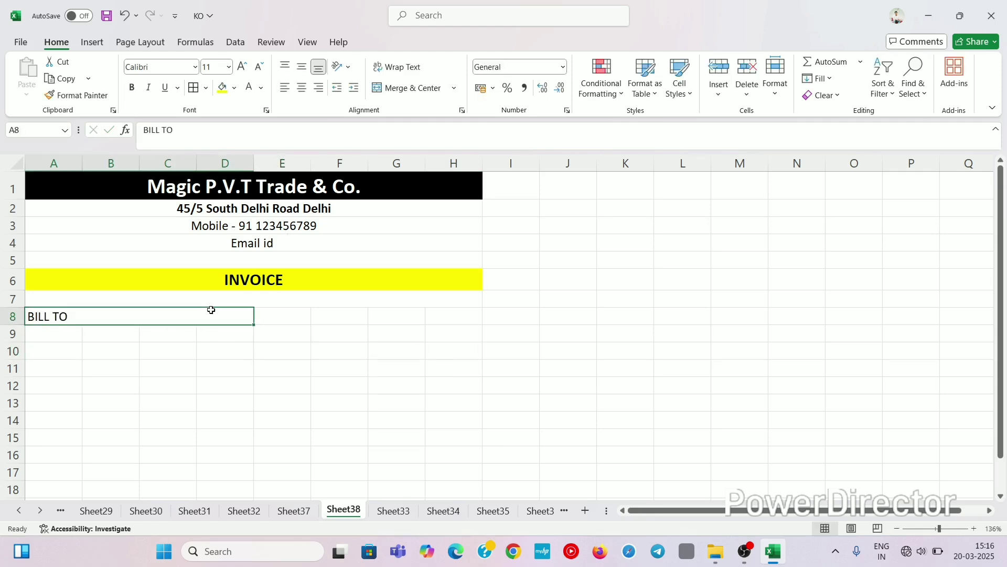
click(303, 88)
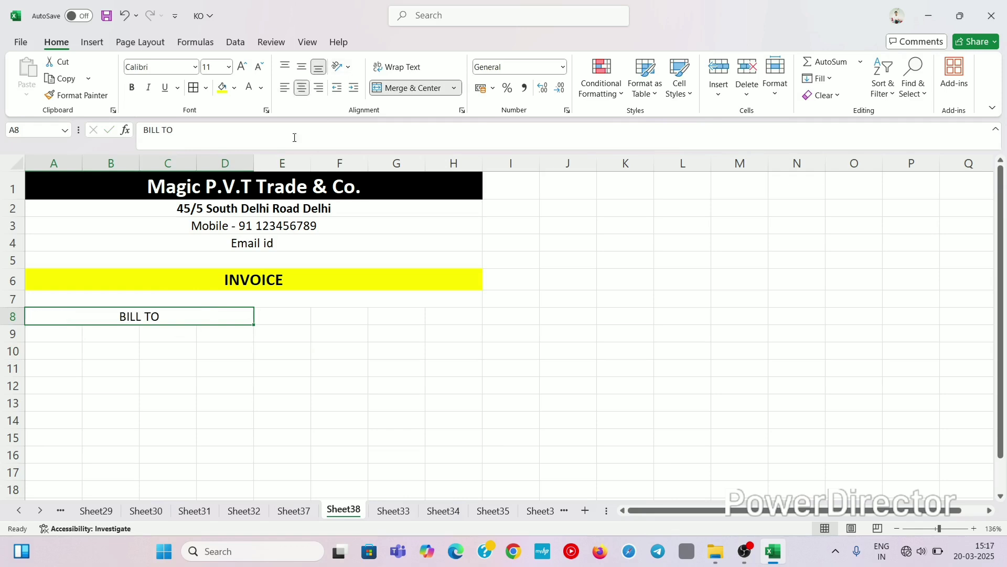
click(350, 316)
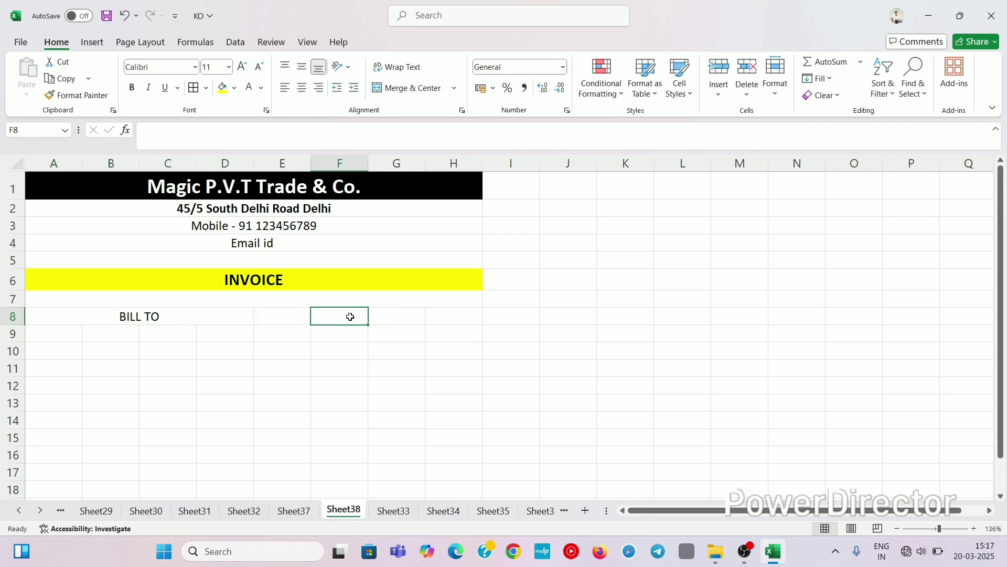
Step: Label G8 'DATE' and G9 'INVOICE NO', then AutoFit column G's width
click(403, 314)
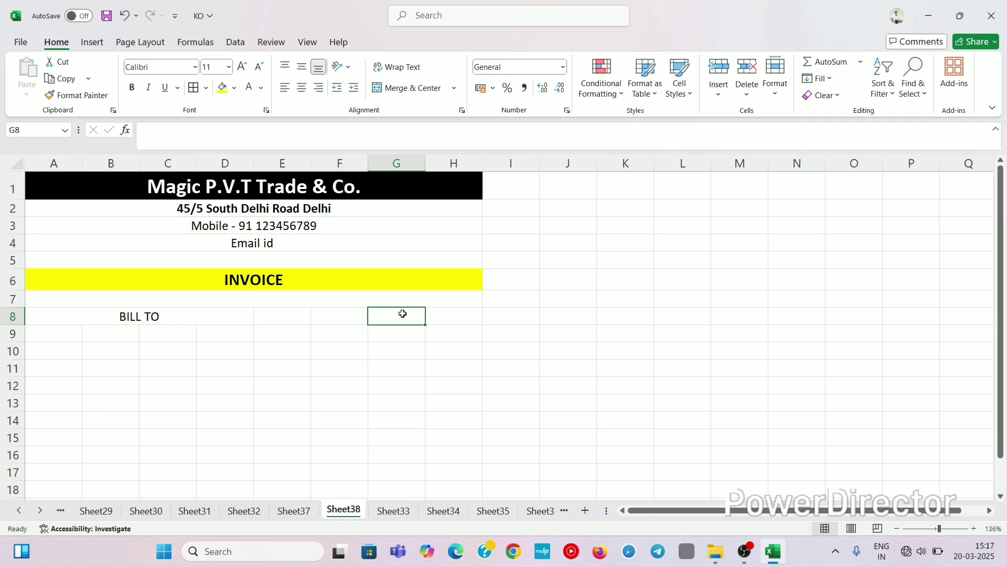
text(DATE)
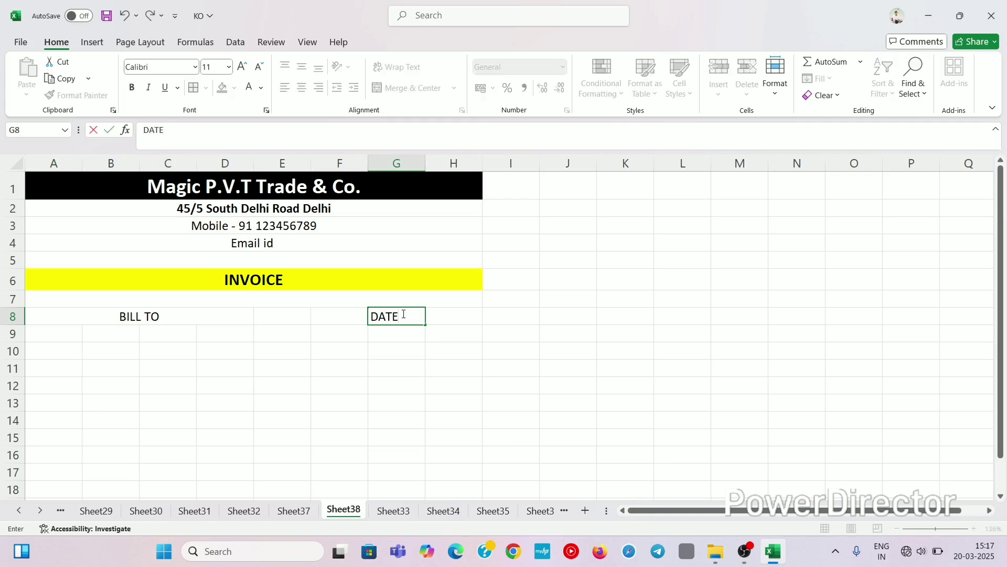
click(396, 336)
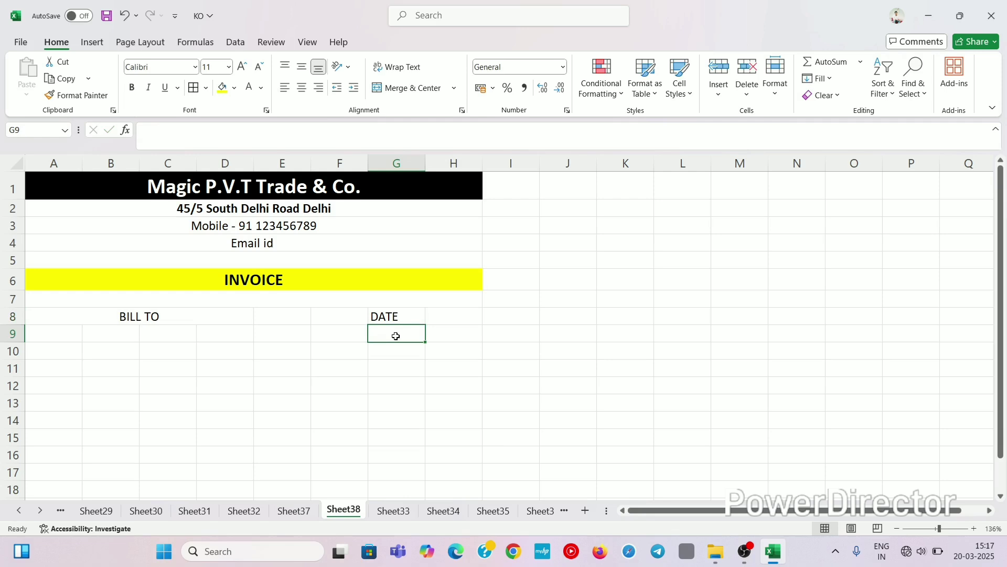
text(IN)
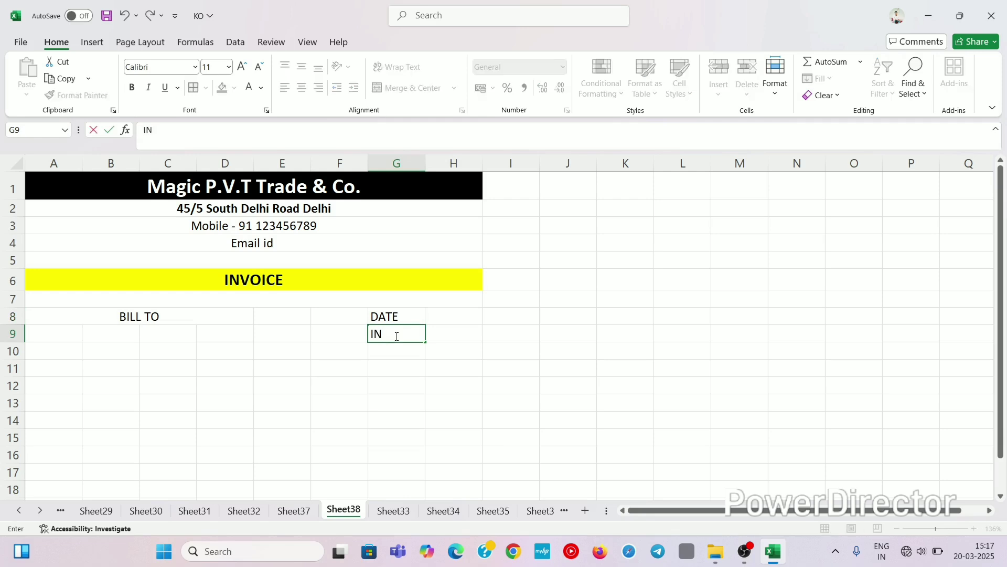
text(VOICE NO)
click(425, 356)
click(403, 333)
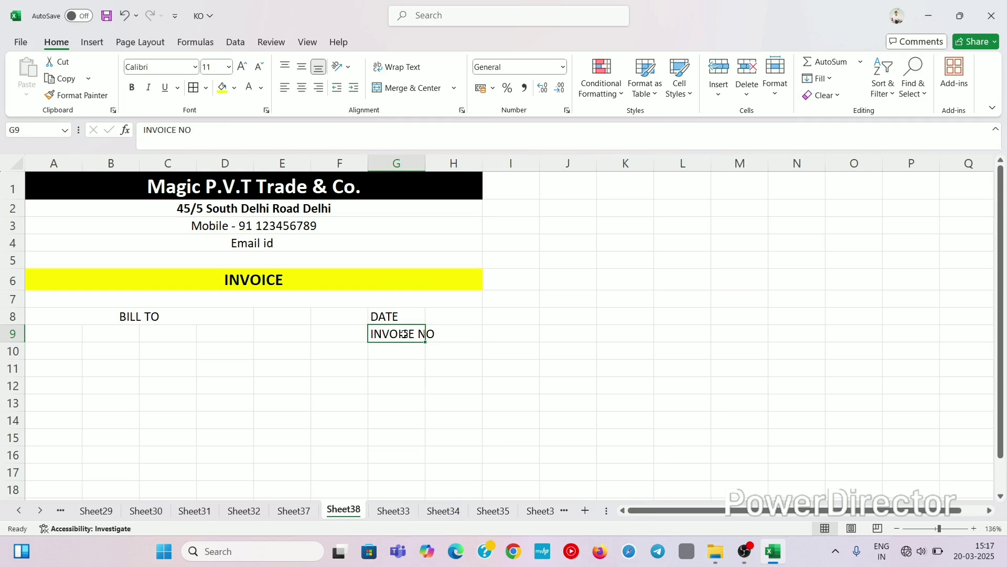
key(alt+h)
key(o)
key(i)
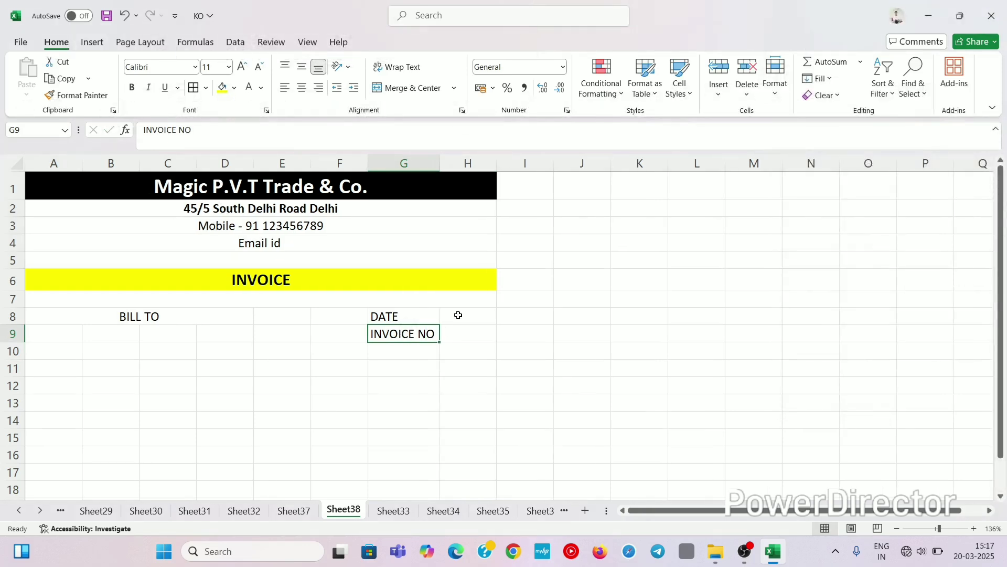
click(457, 314)
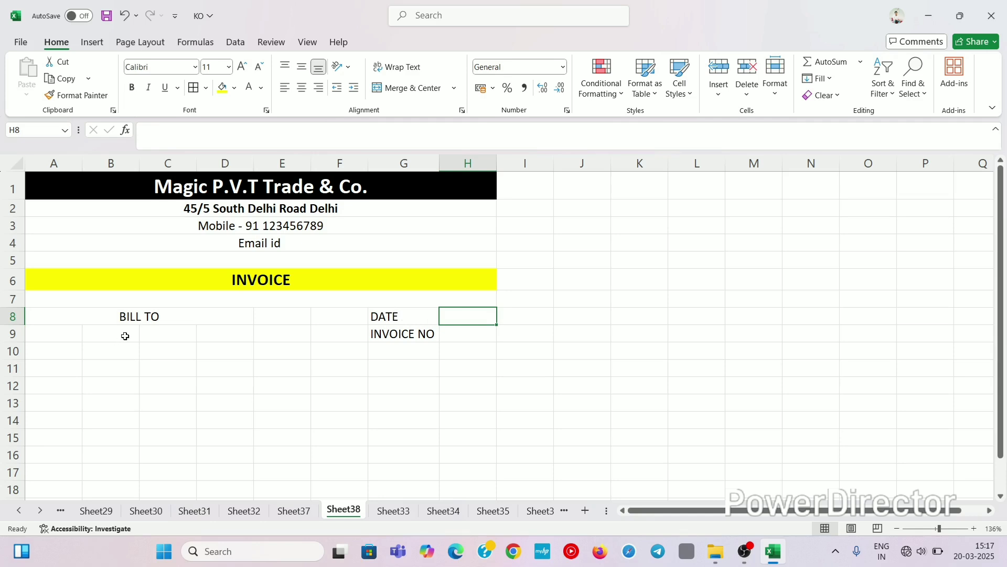
Step: Enter the labels NAME, ADDRESS and MOBILE NO in cells A9 to A11
click(38, 333)
text(NAME)
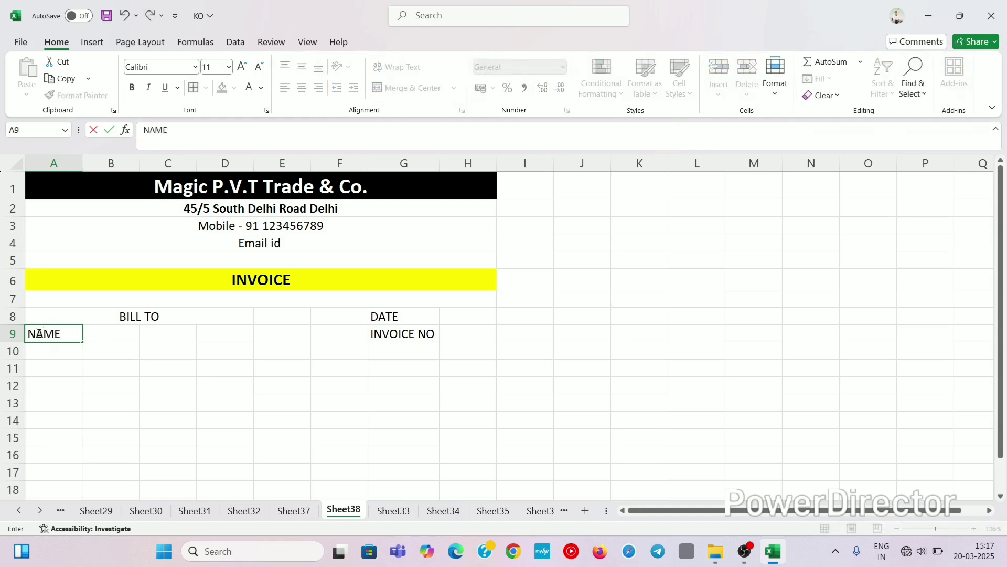
key(Return)
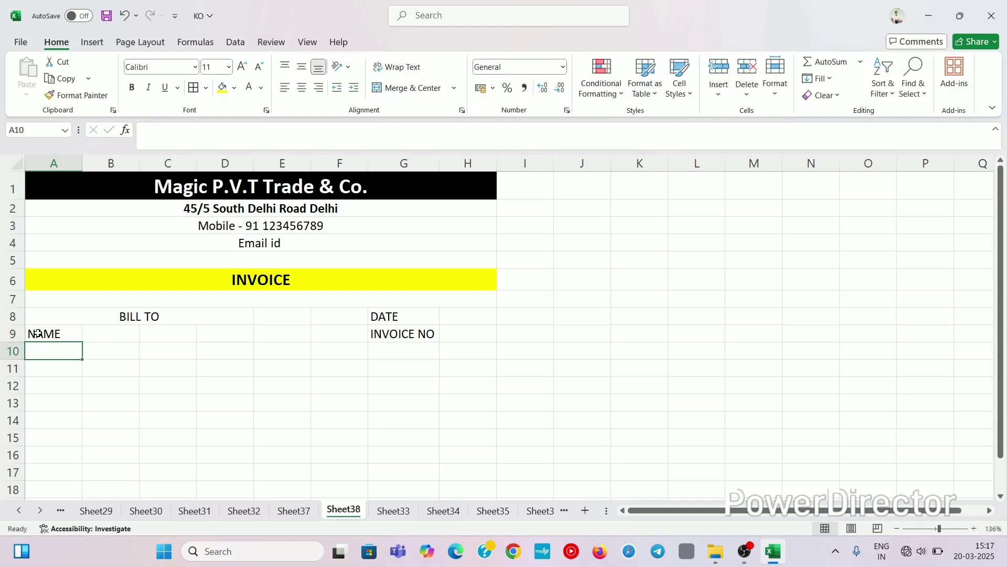
text(A)
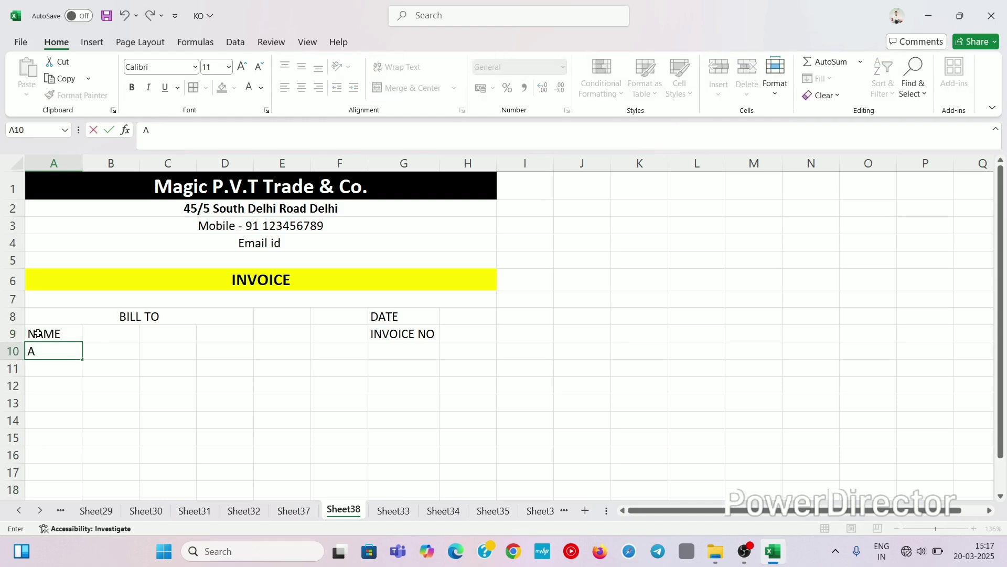
text(DDRESS)
key(Return)
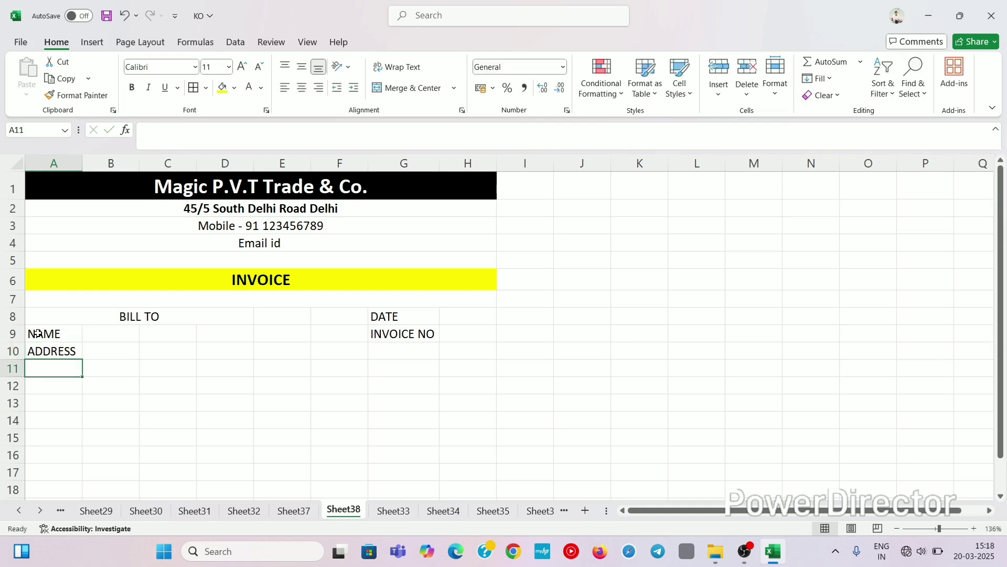
text(MOBIL)
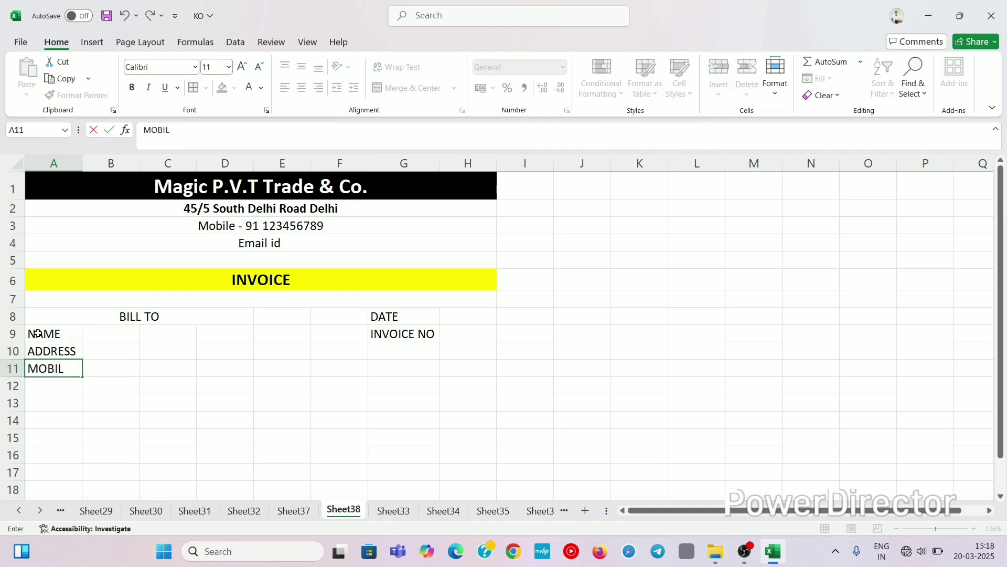
text(E NO)
key(Return)
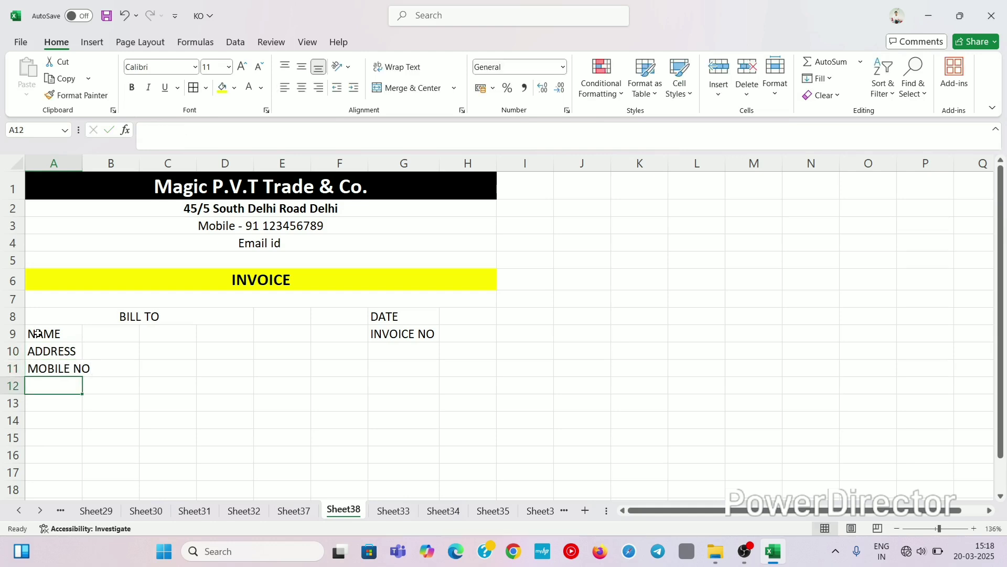
Step: AutoFit column A's width so MOBILE NO fits, using Alt+H,O,I
key(Up)
key(alt+h)
key(o)
key(i)
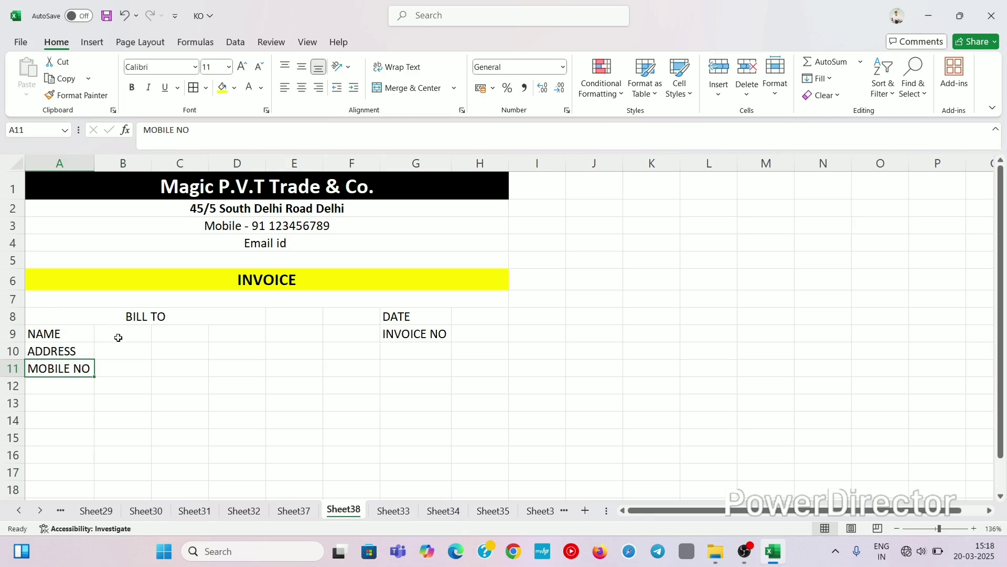
Step: Merge B9:D11 across so each of rows 9–11 has one entry cell
drag(117, 337, 225, 378)
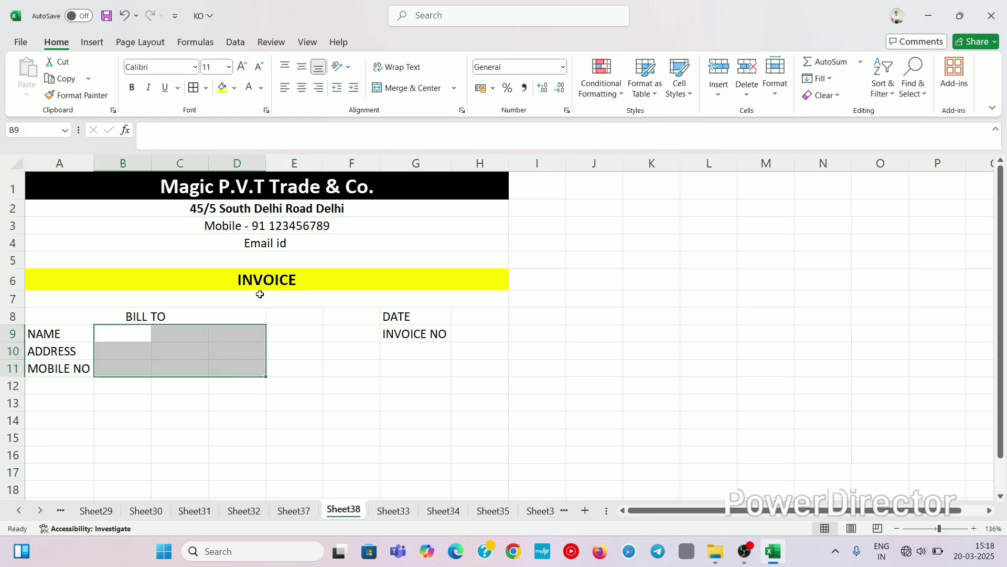
click(453, 88)
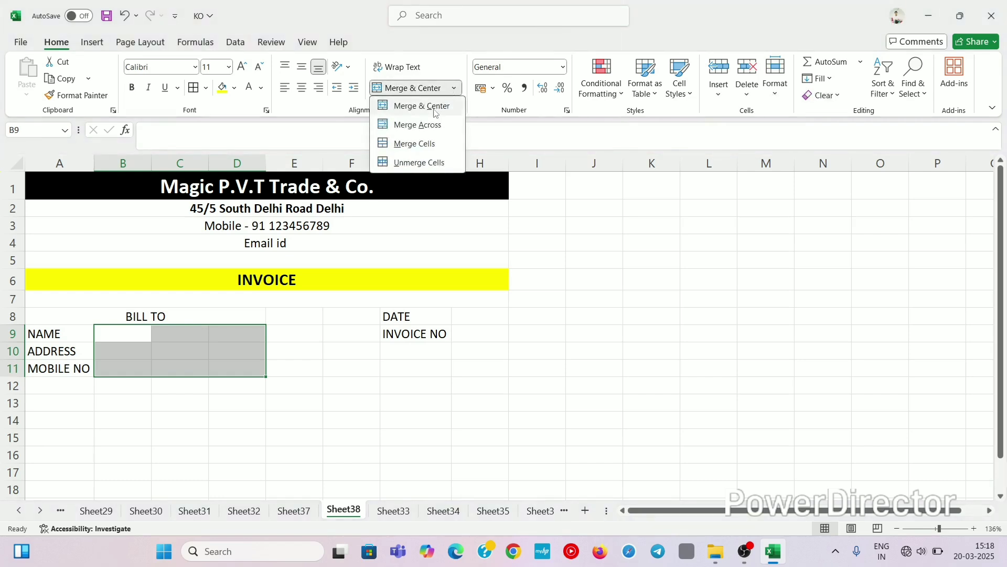
click(416, 125)
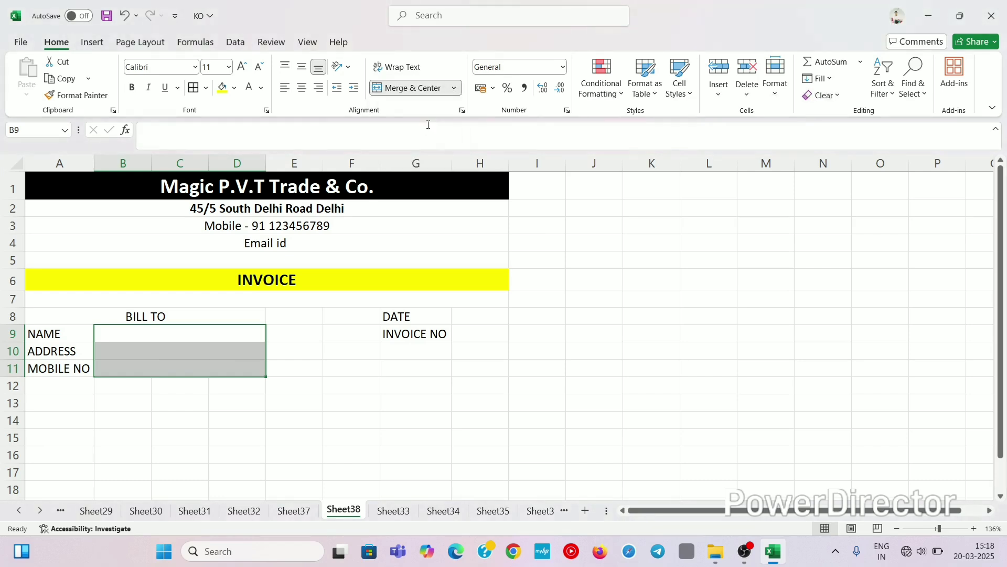
Step: Merge A12:H12 across into one wide cell
click(185, 326)
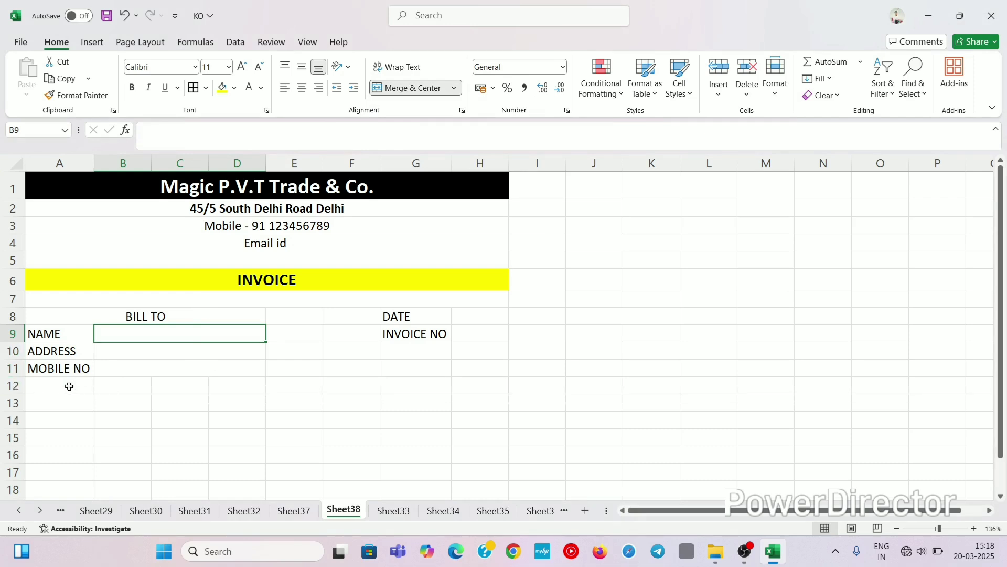
drag(46, 386, 497, 389)
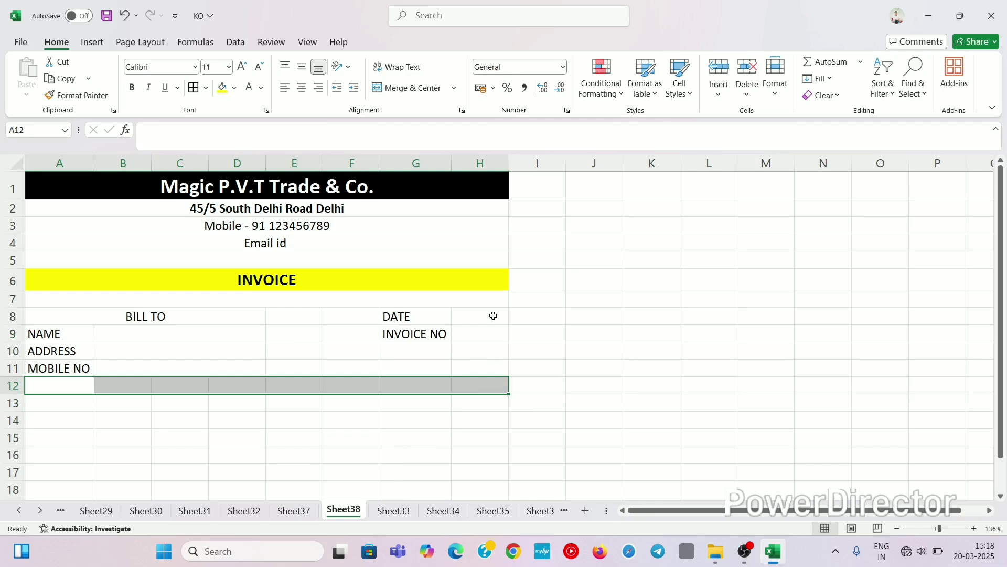
click(455, 88)
click(436, 125)
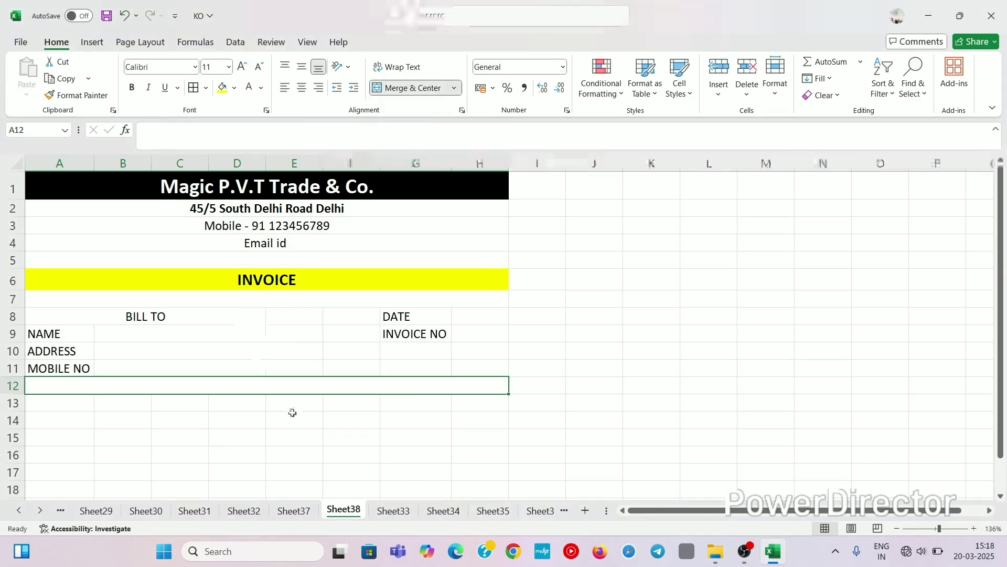
Step: Enter the headings S.NO in A13 and DESCRIPTION in B13
click(223, 415)
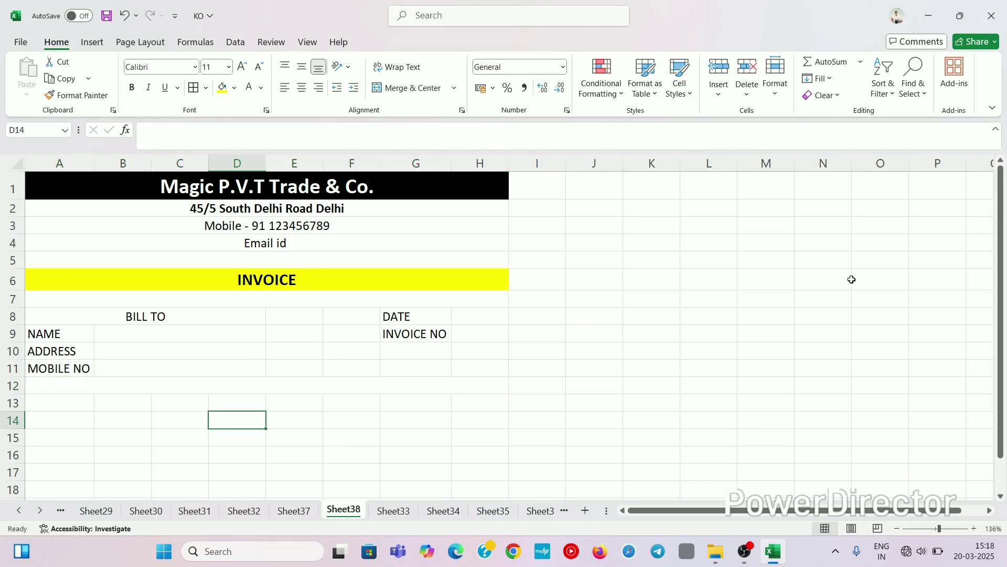
drag(1001, 231, 1003, 291)
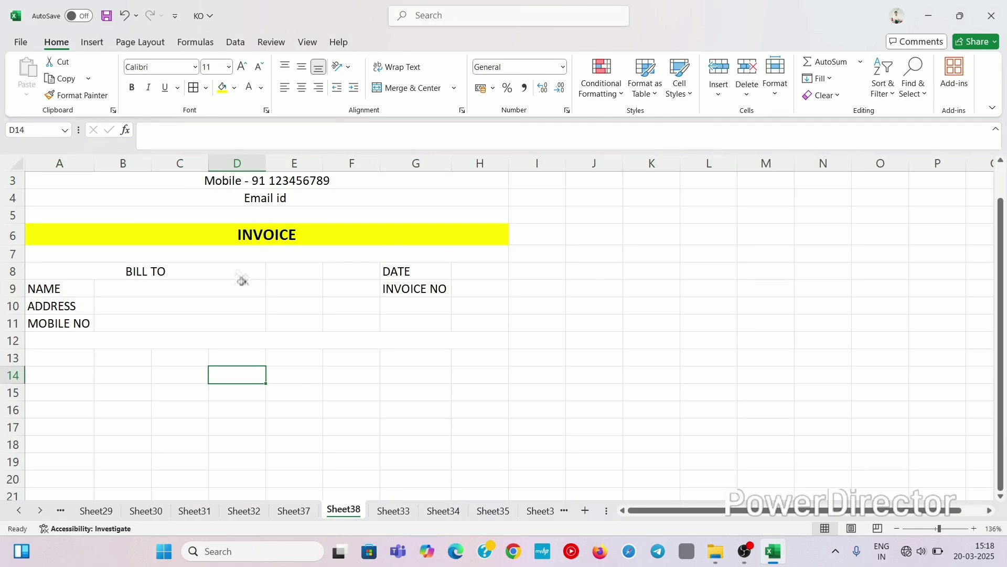
click(70, 359)
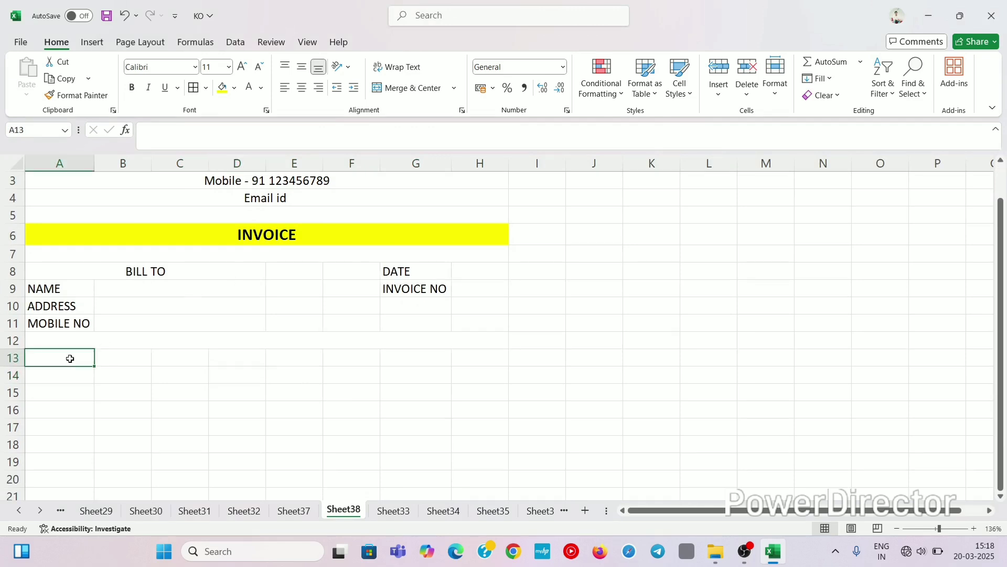
text(S.NO)
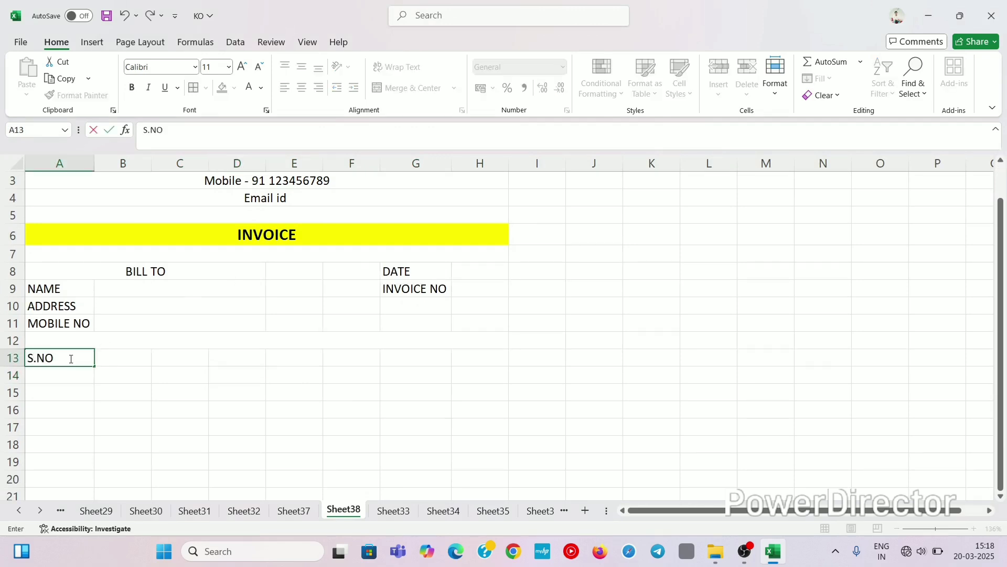
key(Tab)
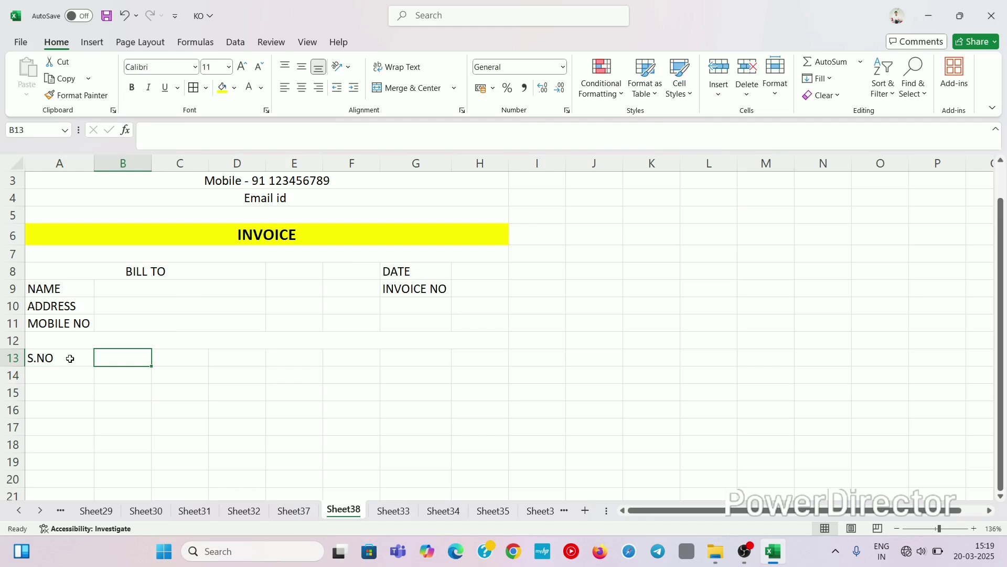
text(D)
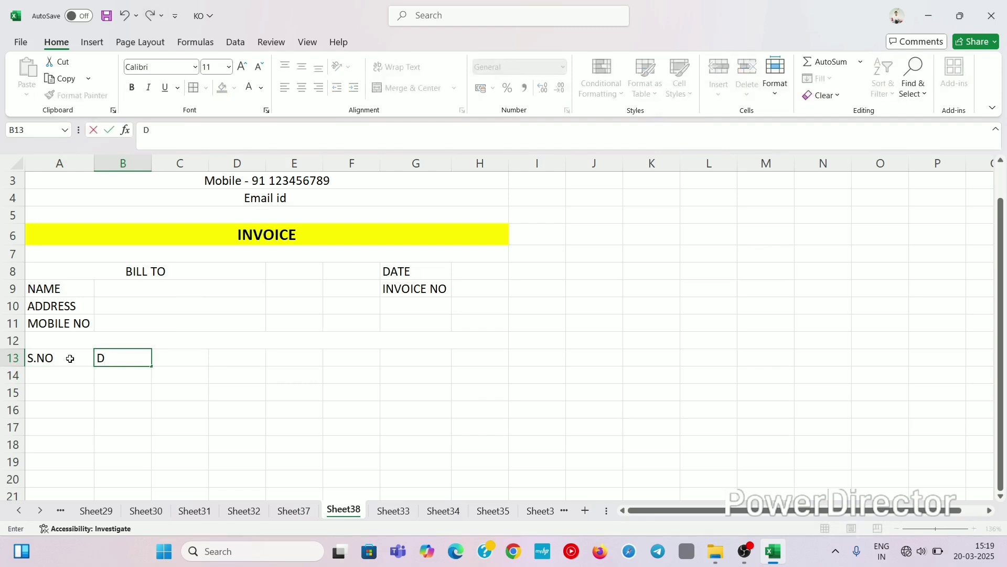
text(ESCRIPTION)
click(88, 425)
click(134, 362)
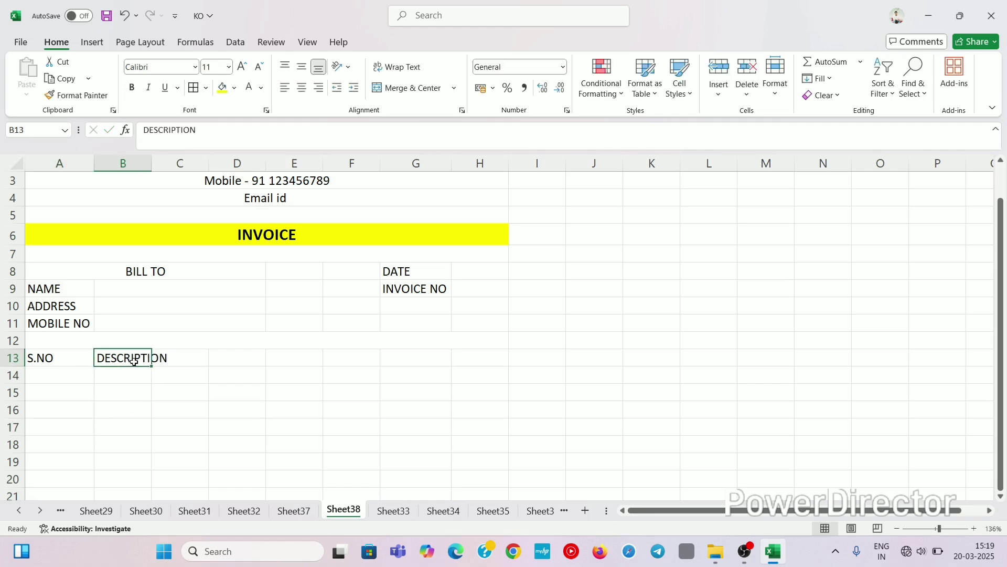
Step: Enter the headings AMOUNT in H13, UNIT PRICE in G13 and QTY in F13
click(495, 357)
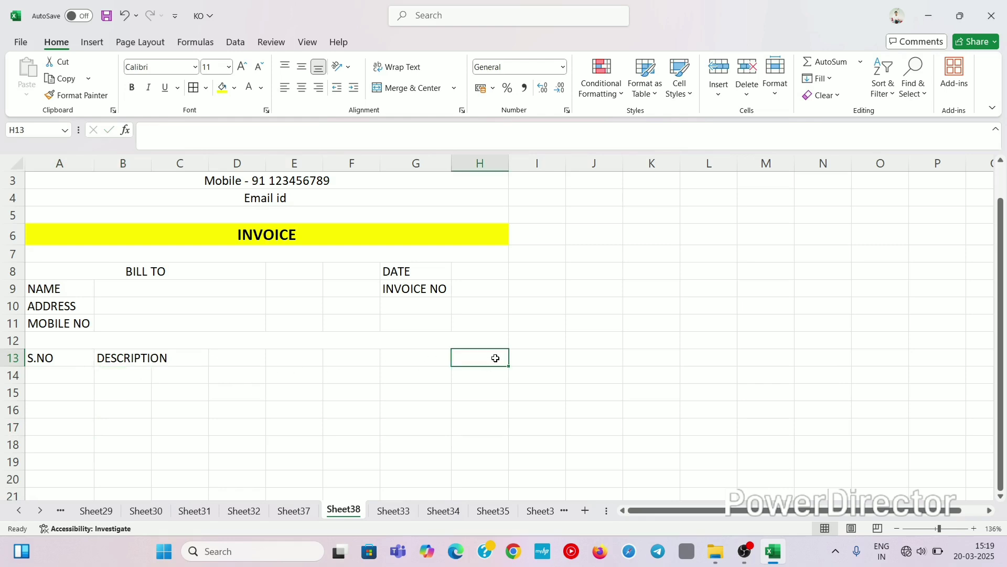
text(AMOUNT)
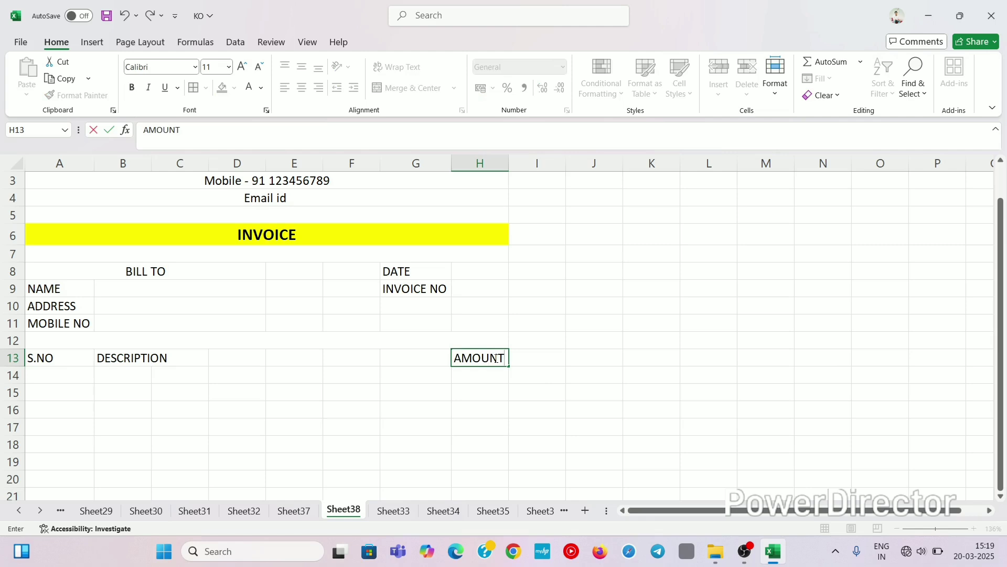
key(Left)
text(U)
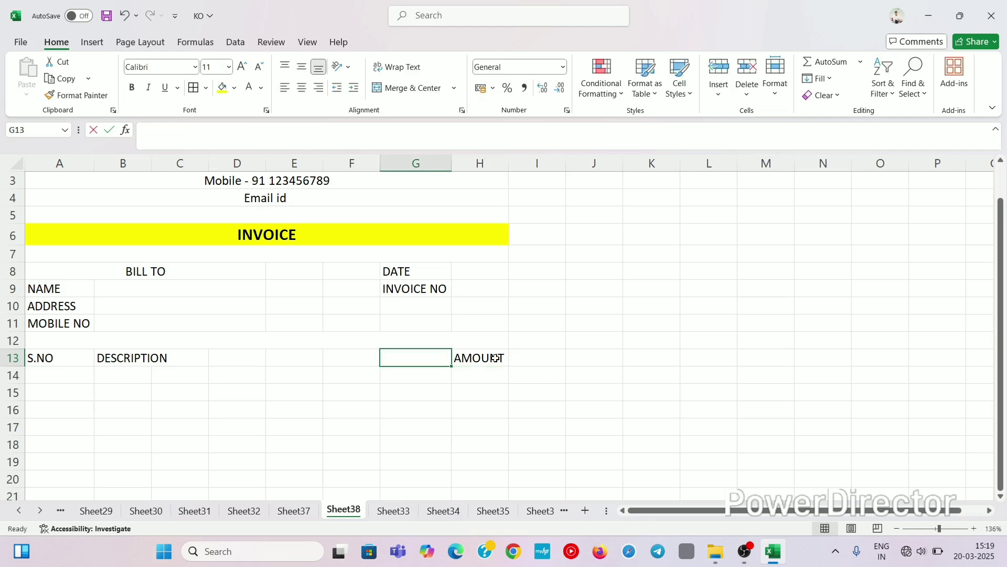
text(NIT)
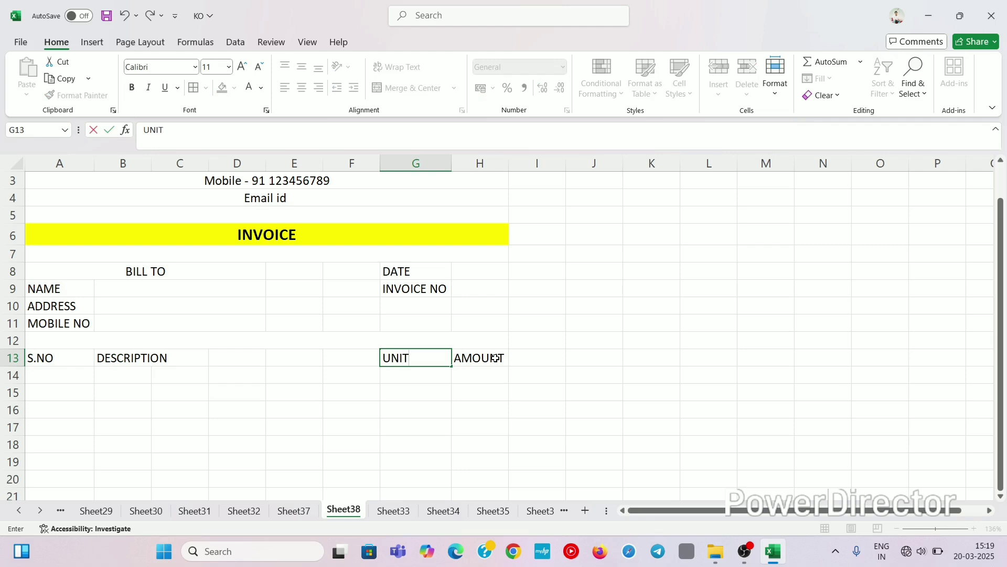
text( PRICE)
key(Left)
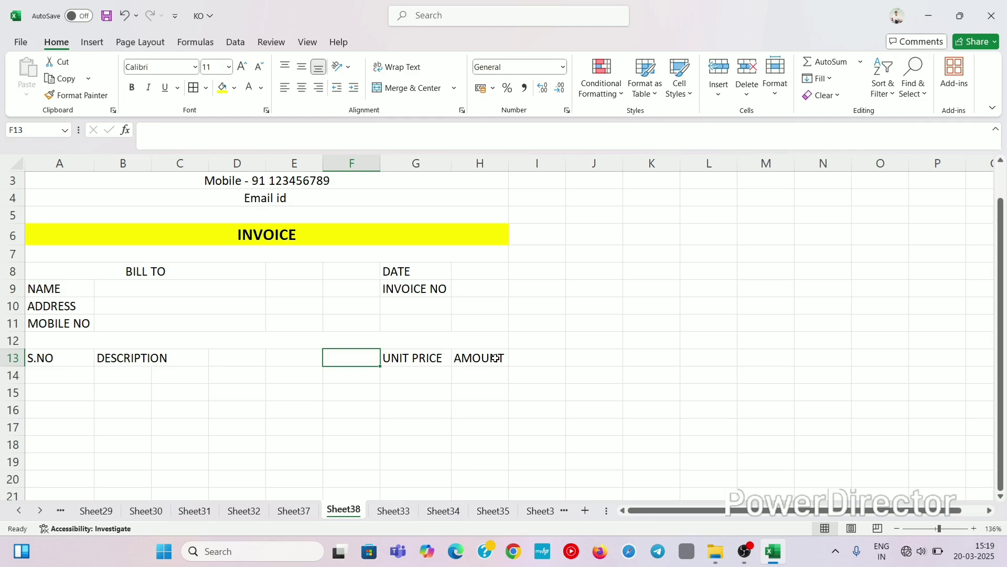
text(QTY)
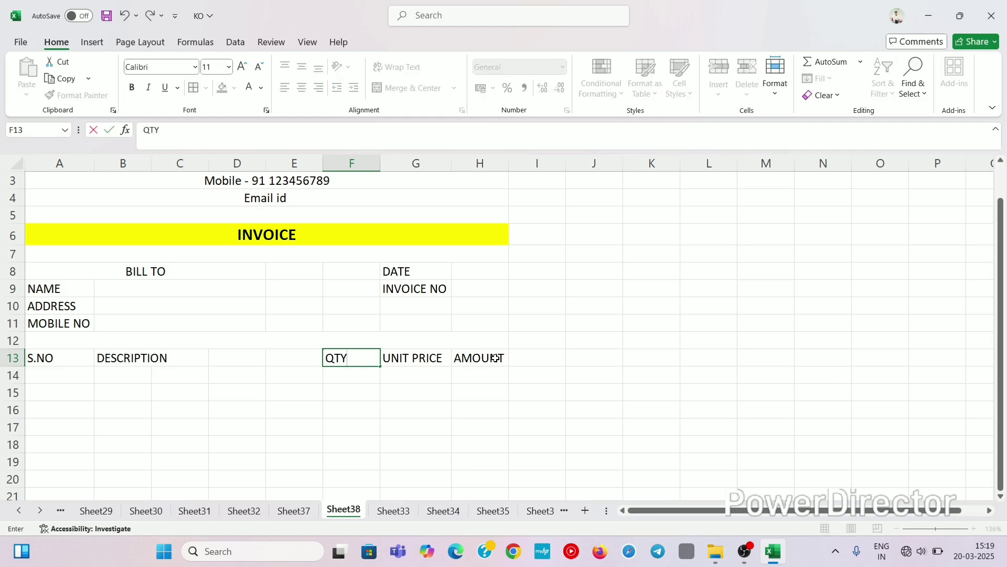
key(Left)
key(Left)
key(Left)
key(Left)
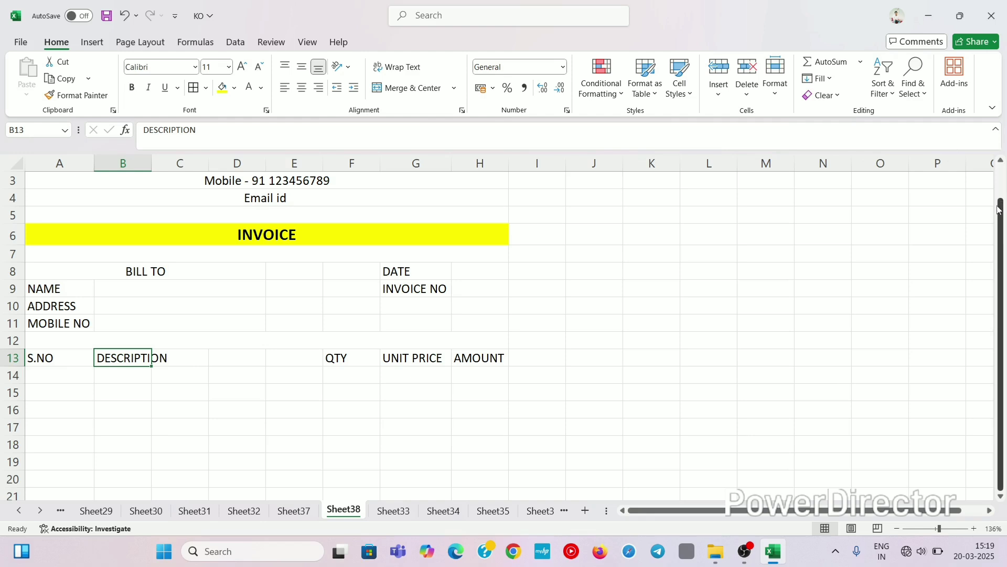
drag(997, 206, 1001, 342)
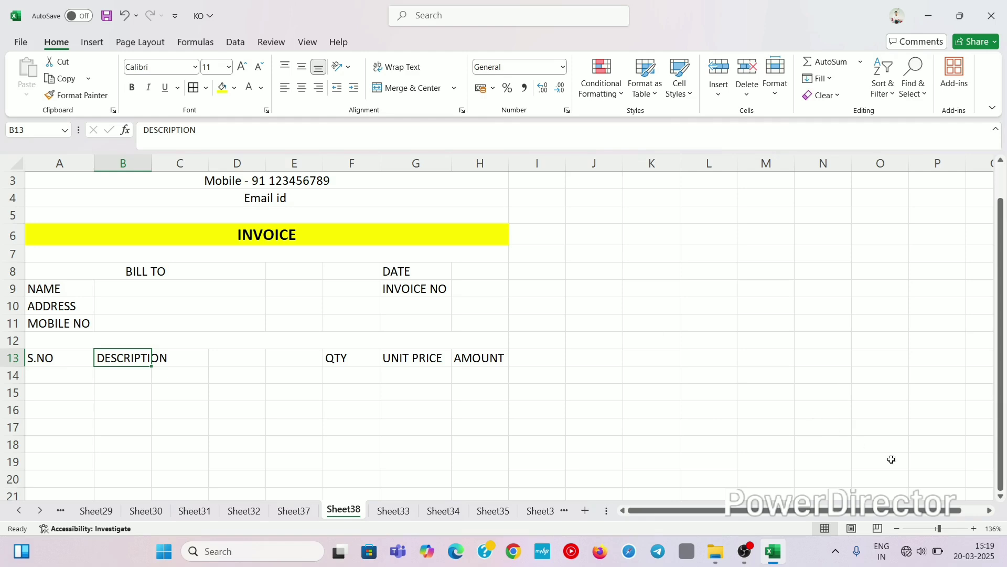
drag(939, 530, 936, 528)
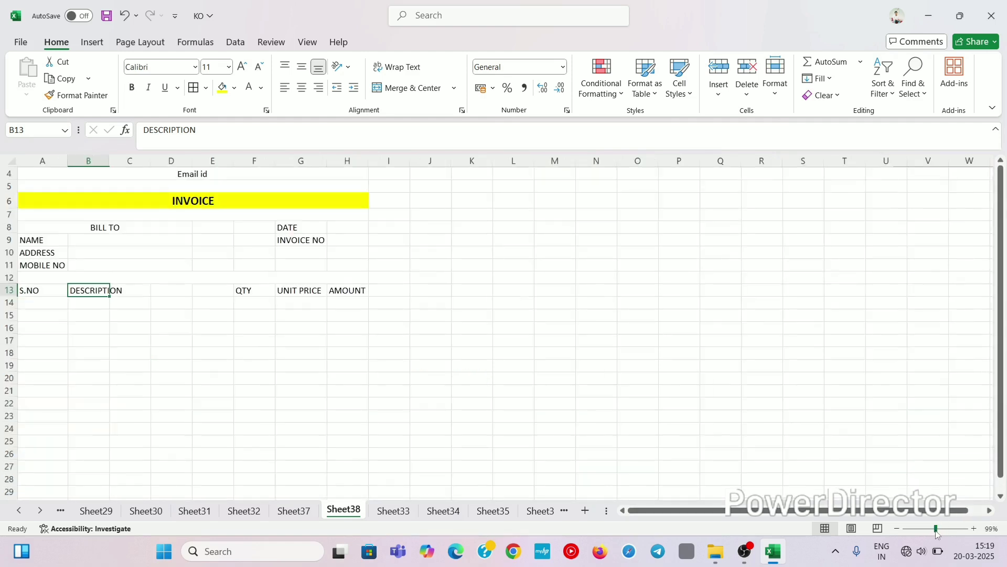
drag(78, 292, 129, 323)
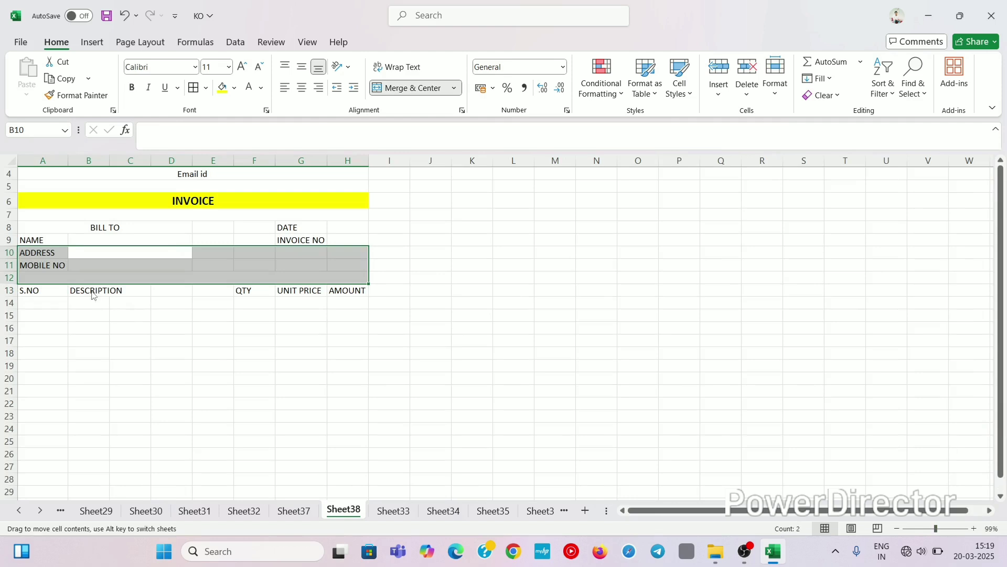
drag(94, 292, 123, 317)
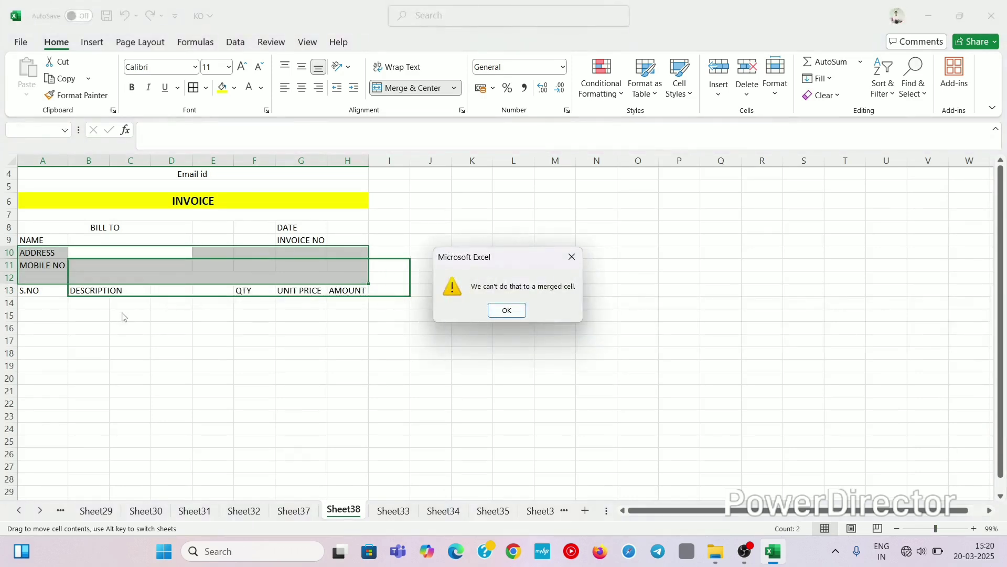
click(571, 256)
click(230, 292)
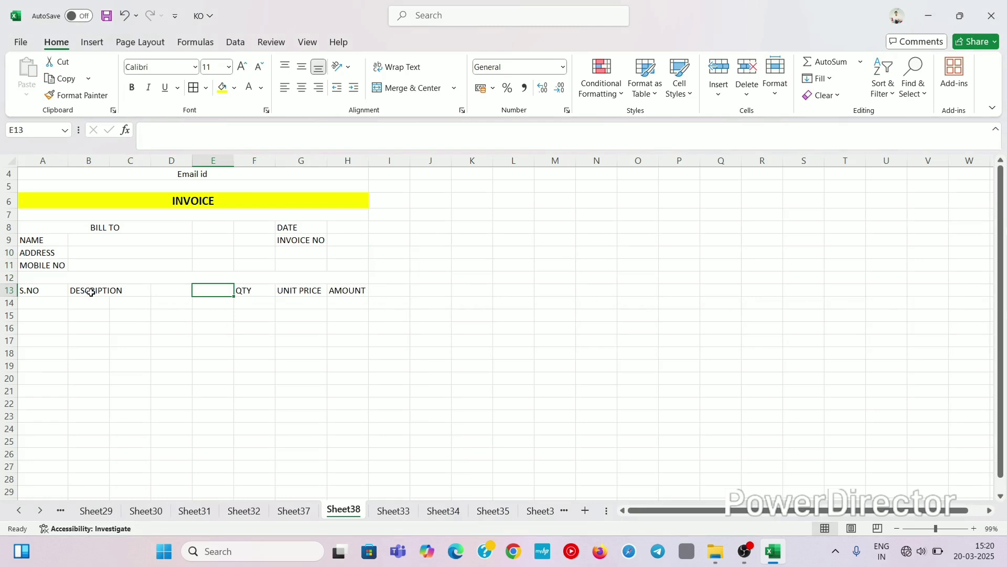
click(105, 254)
drag(113, 253, 156, 316)
click(157, 315)
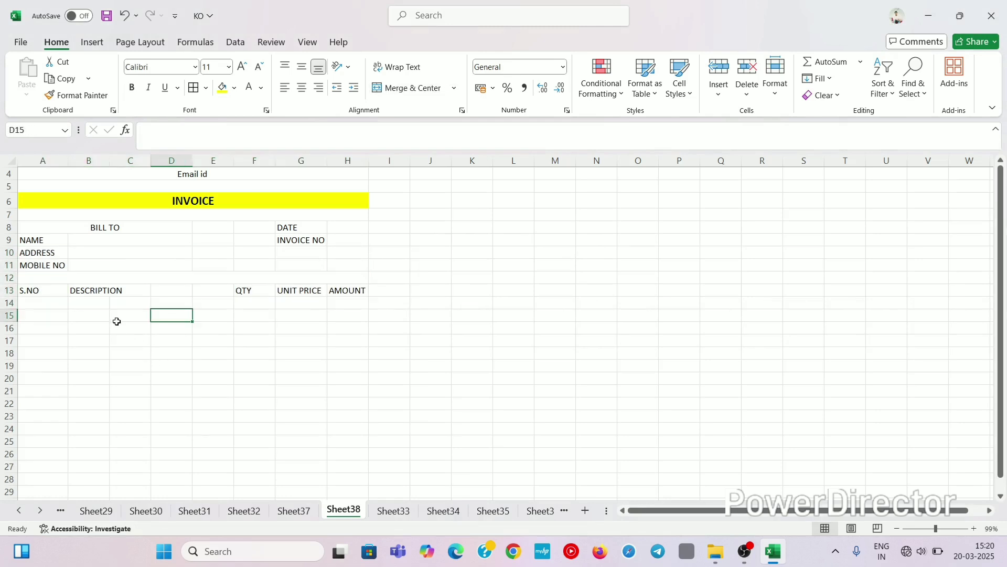
click(103, 240)
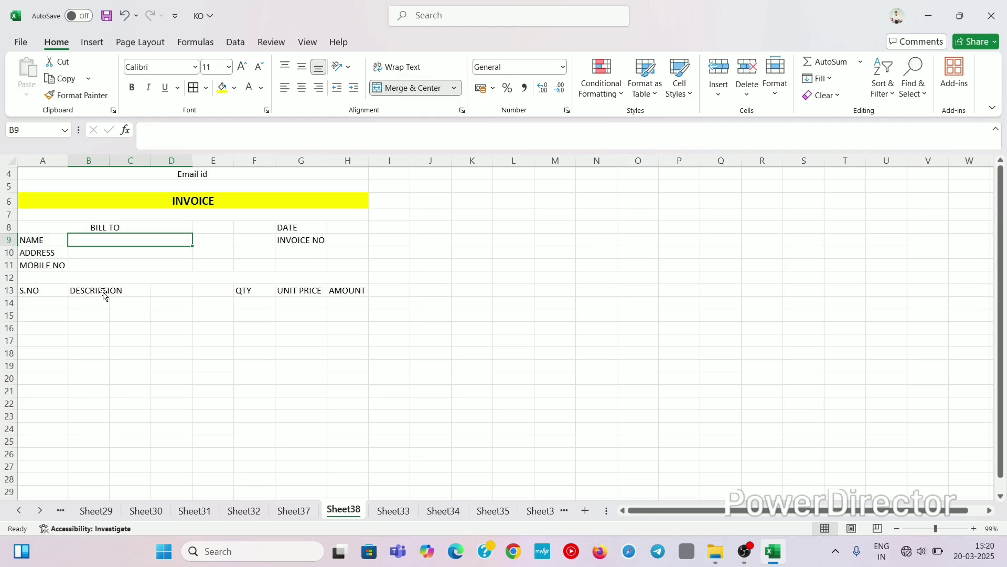
click(102, 278)
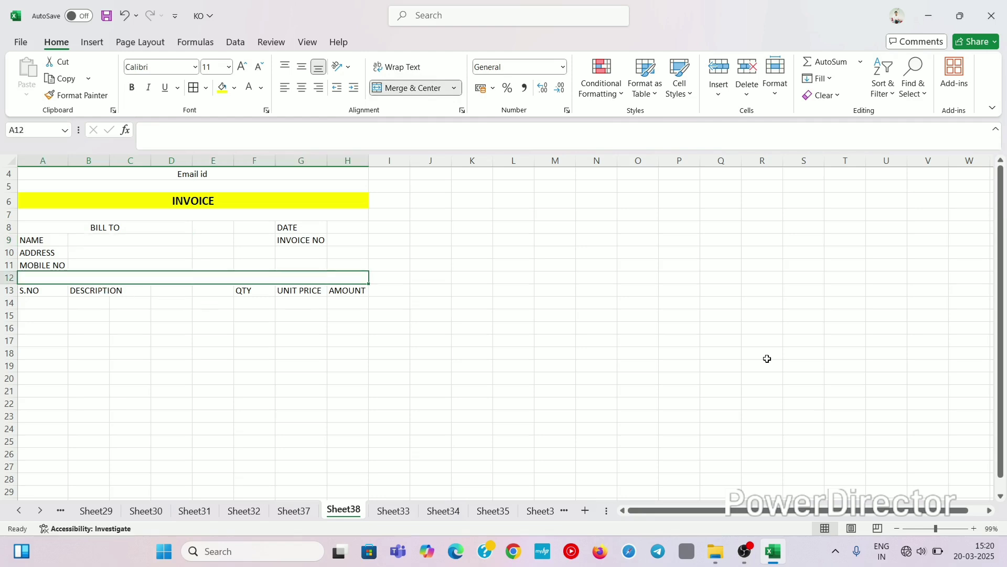
click(940, 529)
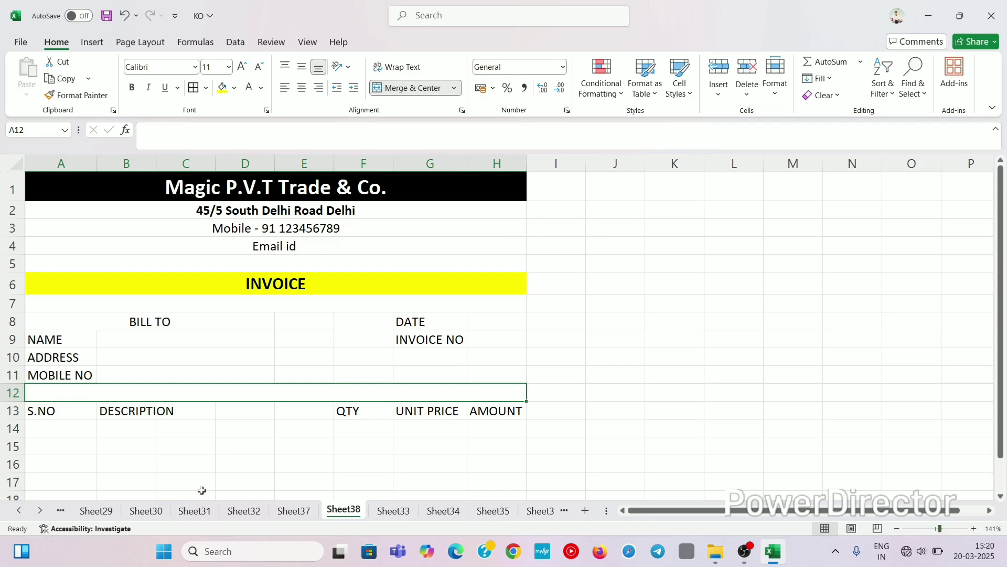
click(138, 413)
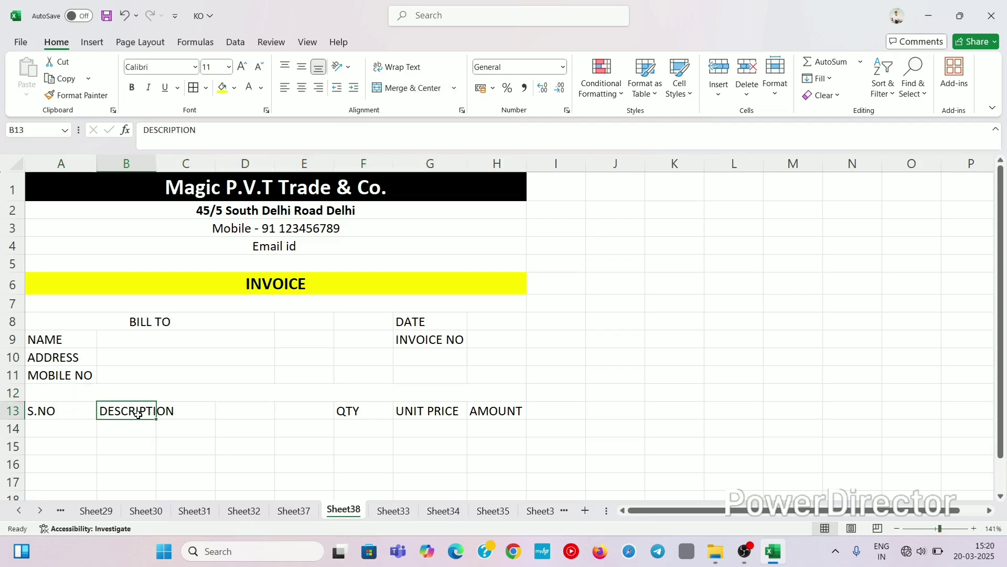
Step: Apply Merge Across to B14:E21 so each item row's description spans columns B to E
drag(138, 413, 288, 421)
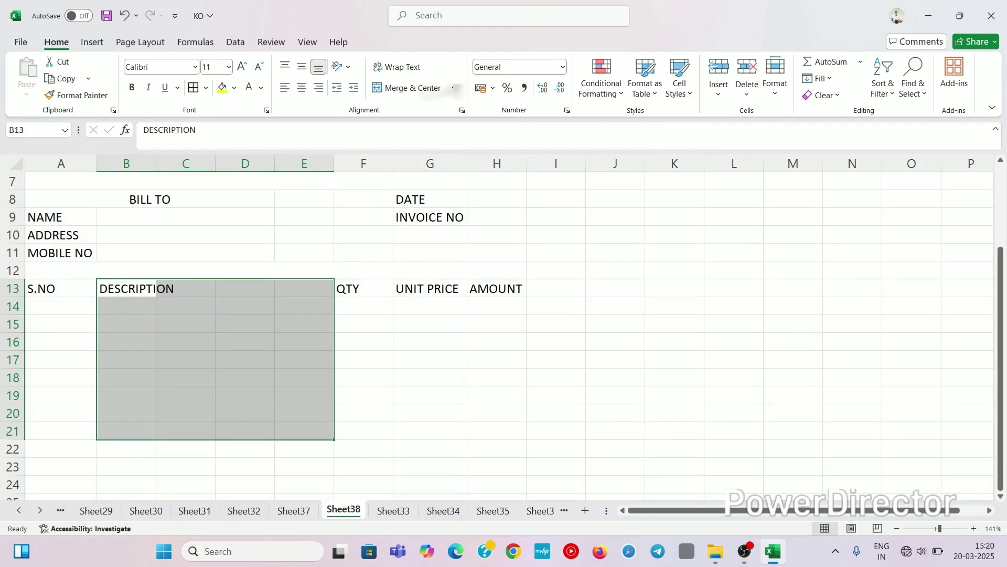
click(454, 88)
click(425, 124)
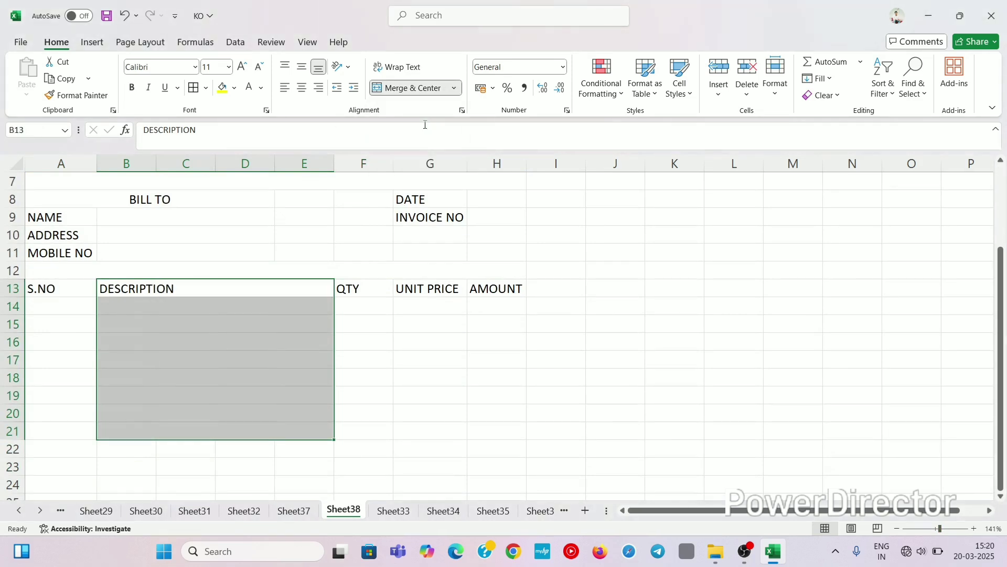
click(209, 354)
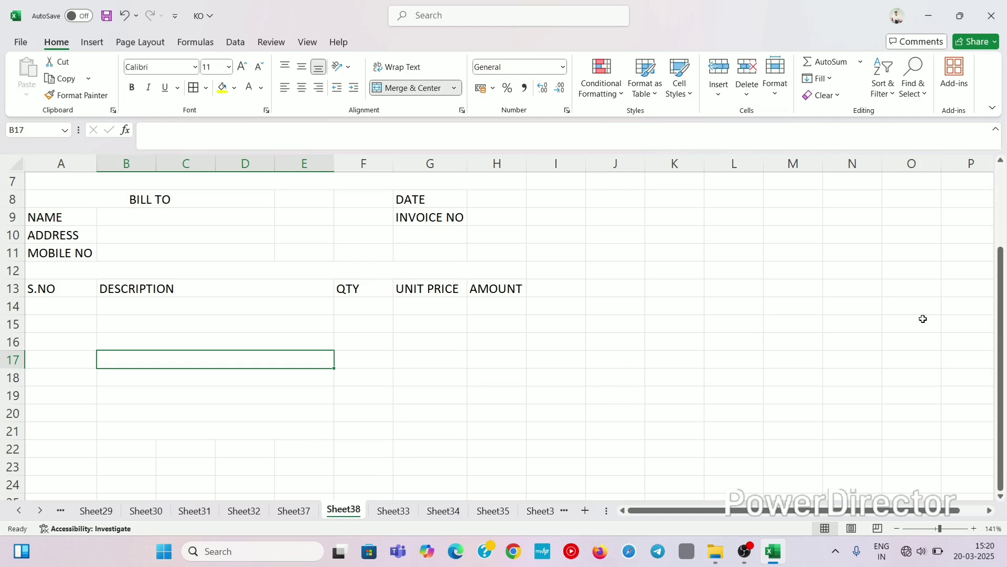
drag(1001, 346, 388, 459)
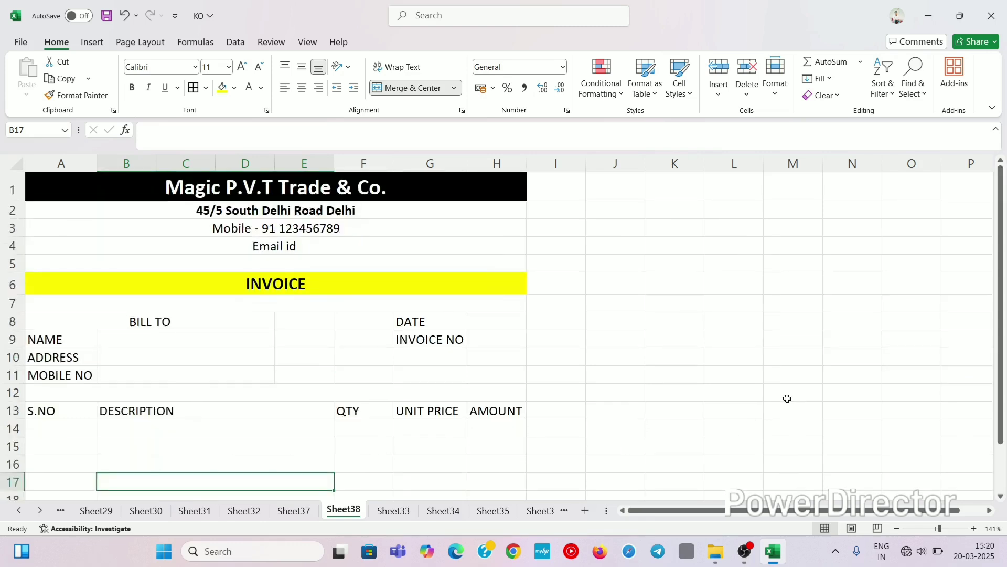
click(938, 528)
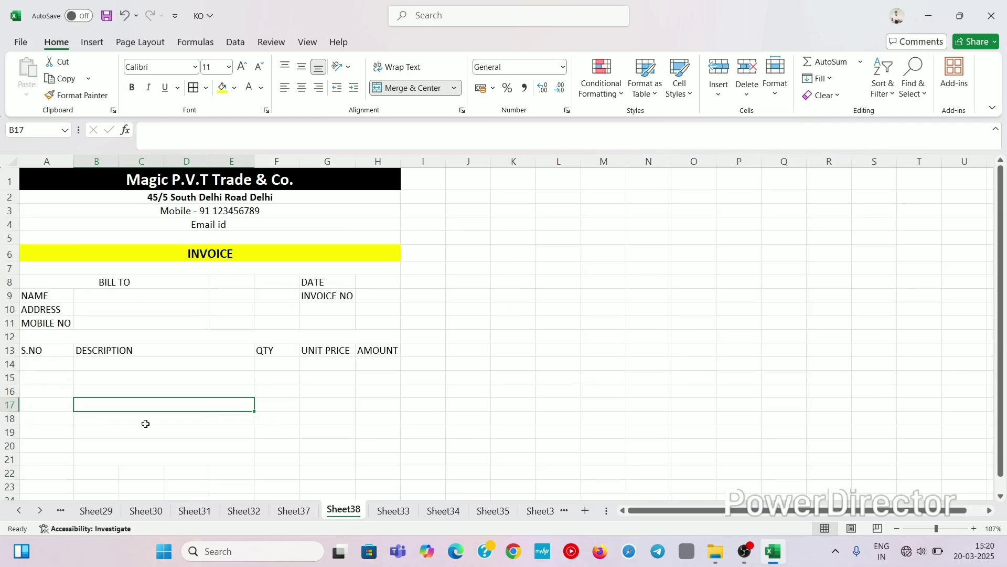
click(223, 460)
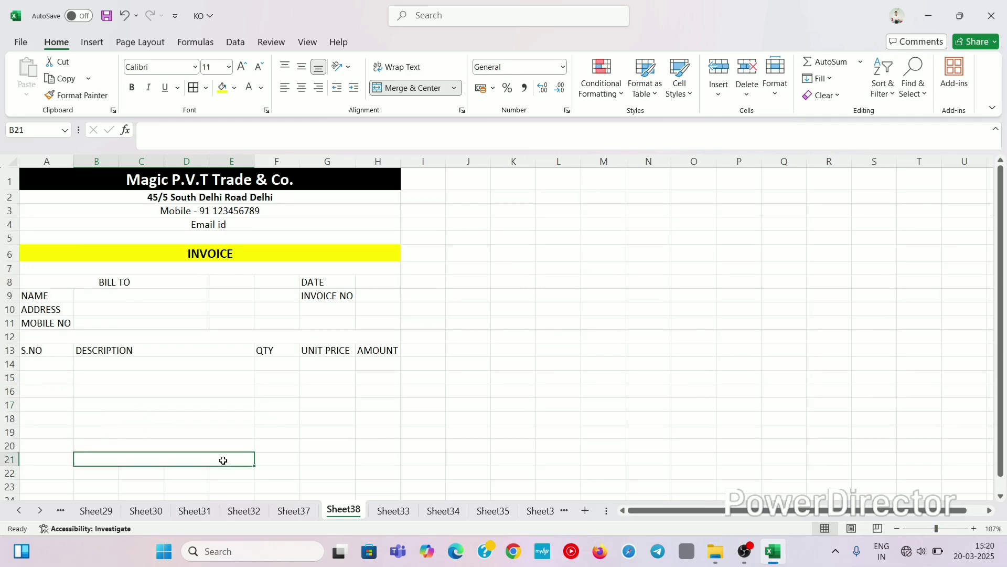
click(269, 474)
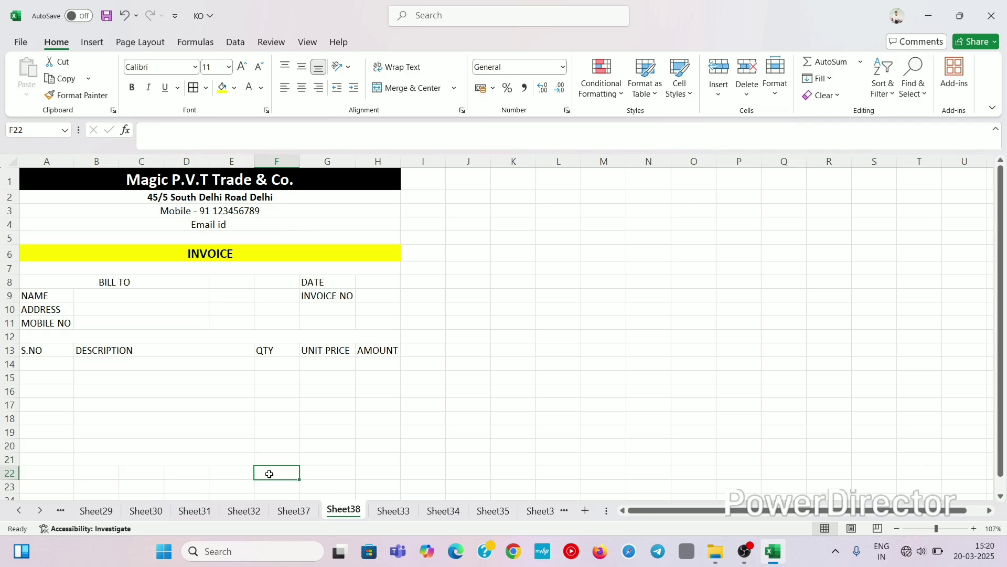
Step: Merge F22:G25 across so F and G join in each of rows 22–25
drag(317, 476, 274, 460)
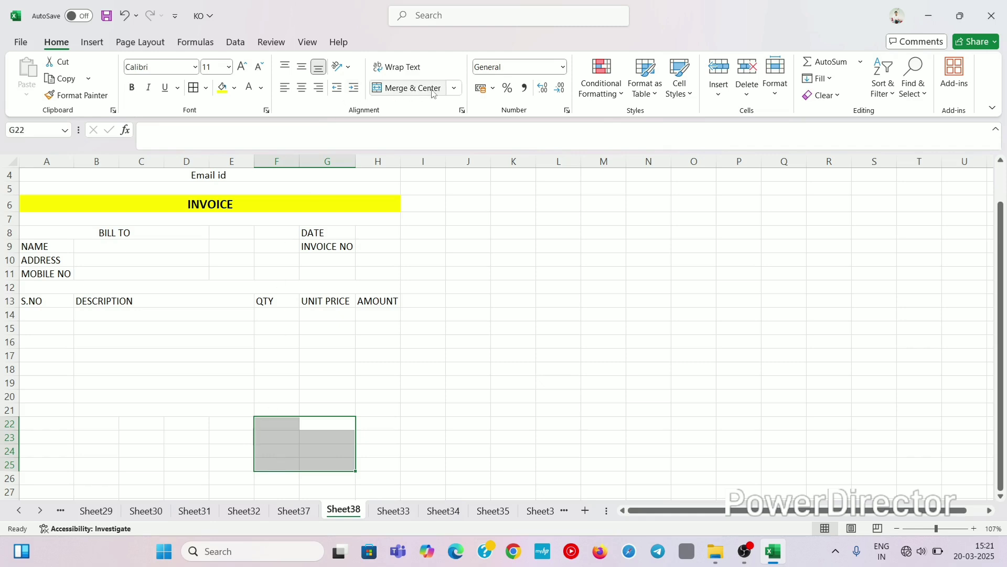
click(455, 88)
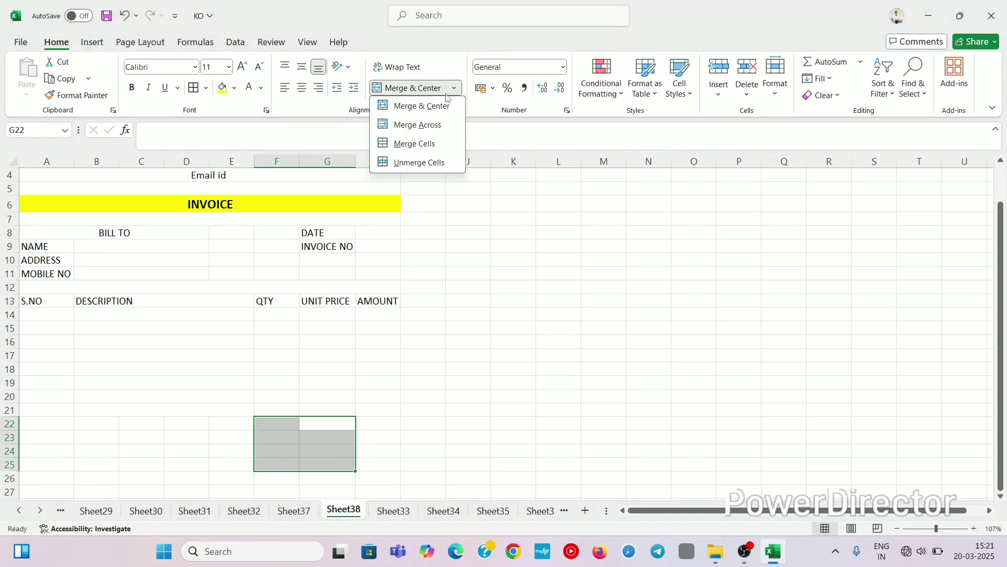
click(426, 125)
Step: Label the merged F22 cell TOTAL AMOUNT
click(312, 427)
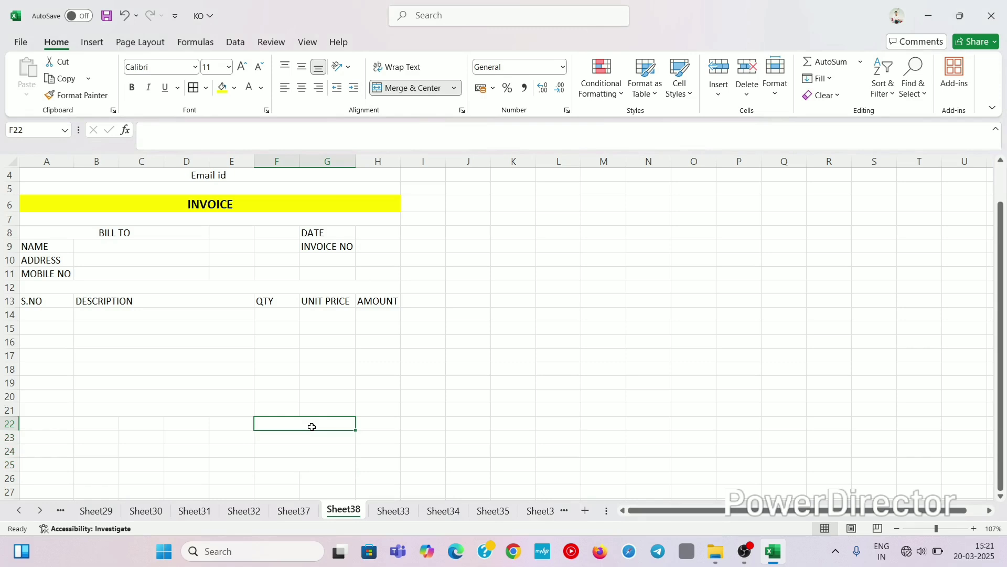
double_click(328, 424)
text(TO)
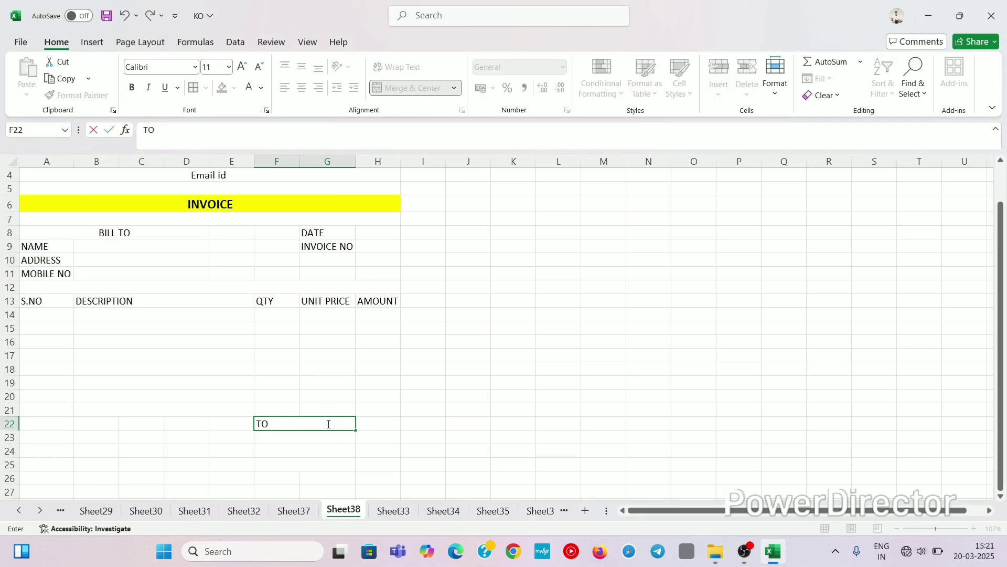
text(TAL AMOUNT)
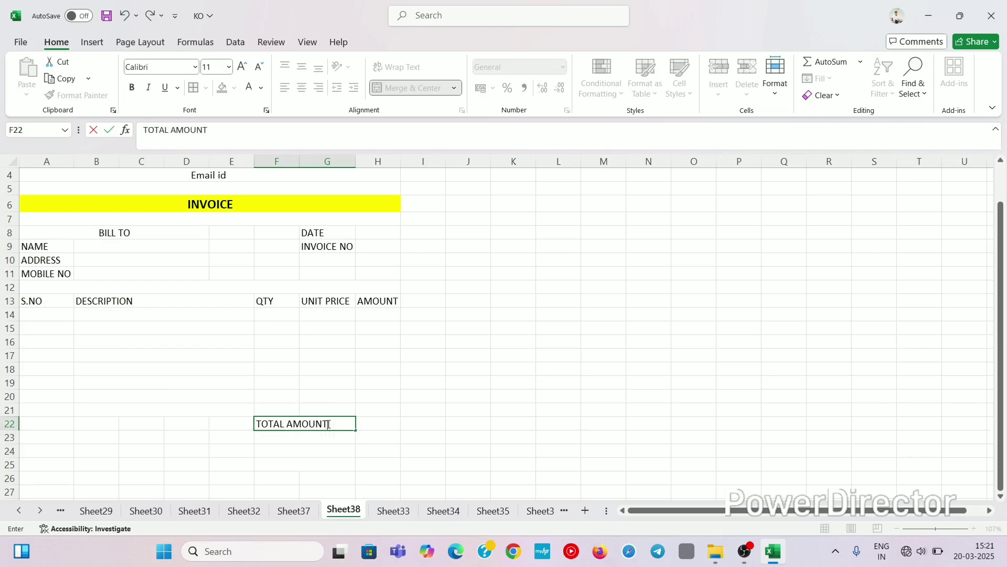
key(Return)
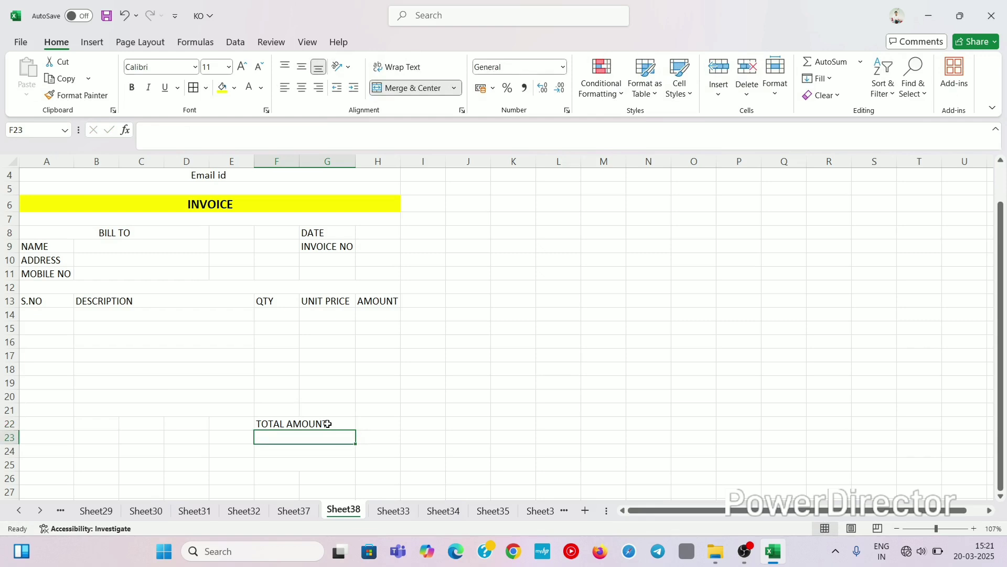
Step: Add the labels CGST(9%), SGST(9%) and GRAND TOTAL in F23 to F25
text(CS)
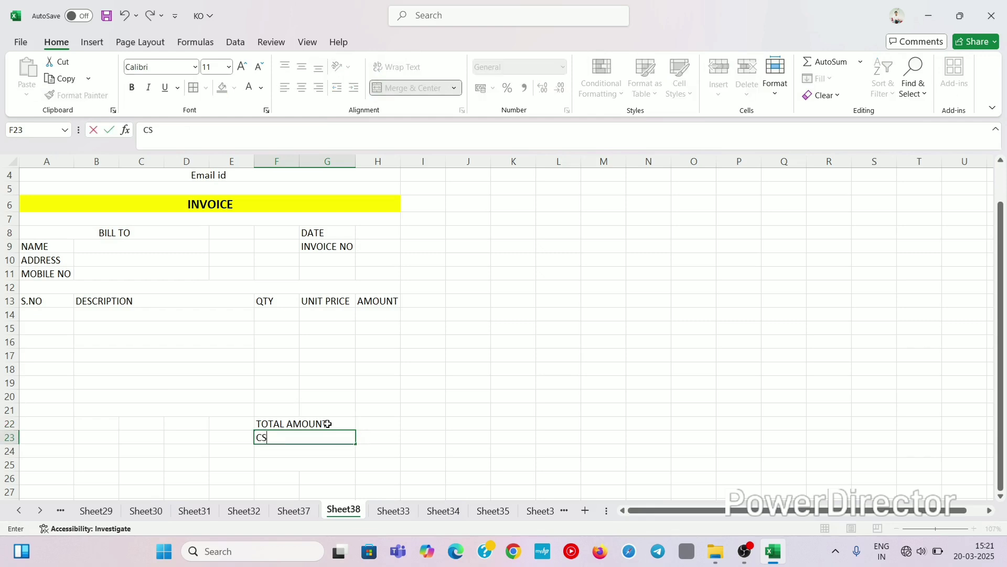
key(BackSpace)
text(GST)
text((9%))
click(286, 450)
text(S)
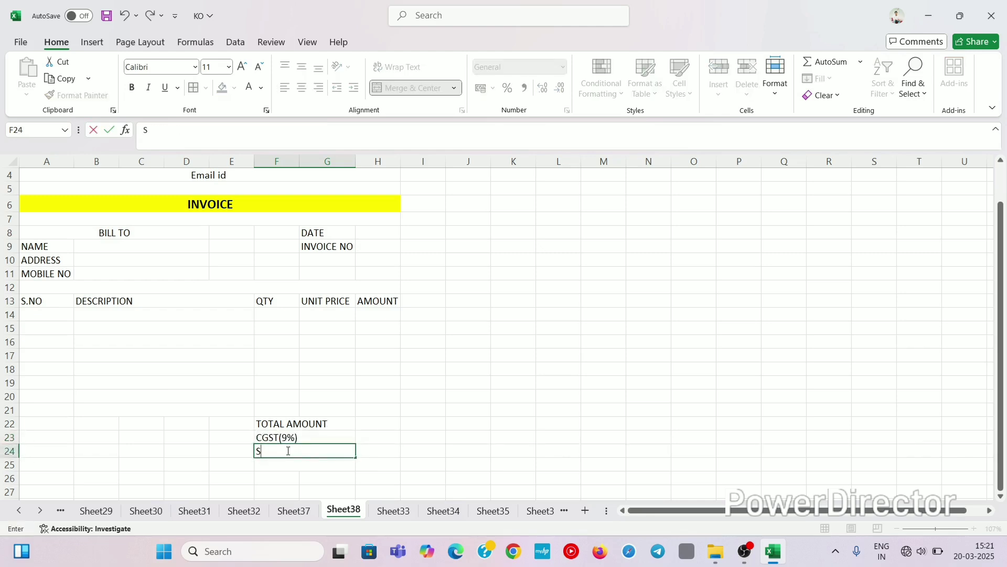
text(C)
key(BackSpace)
text(GST)
text((9%)
click(286, 464)
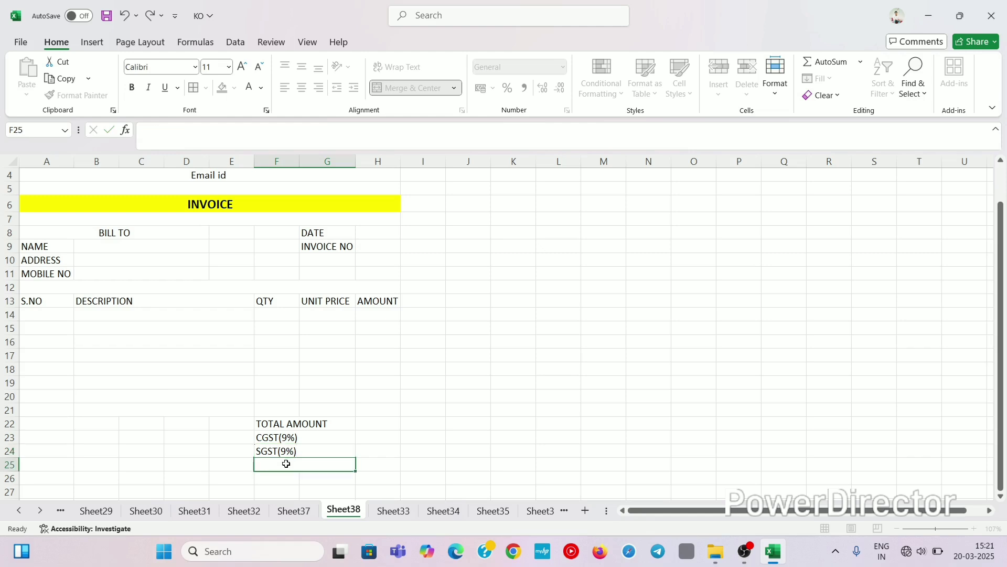
text(GRAND)
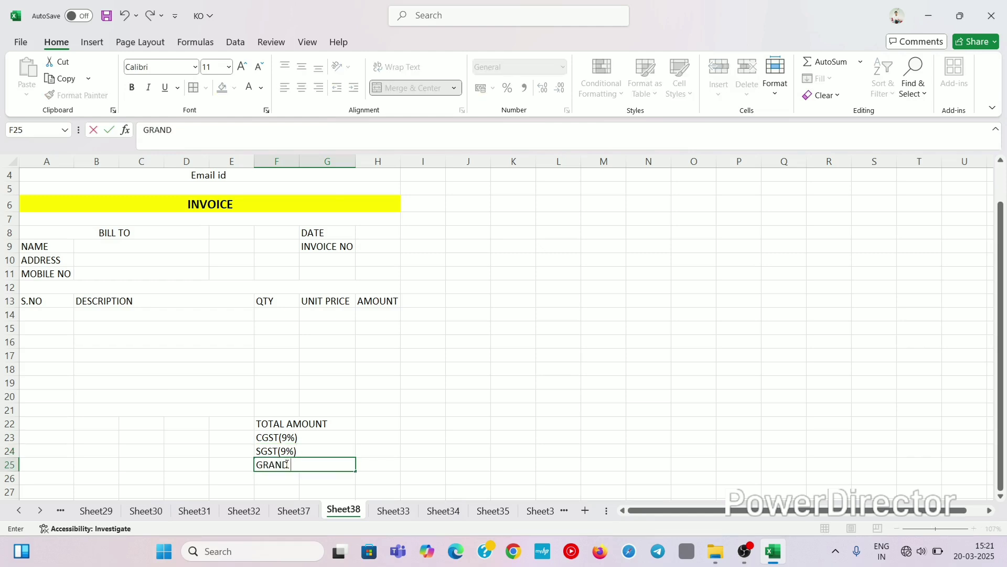
text( TOTAL)
click(387, 424)
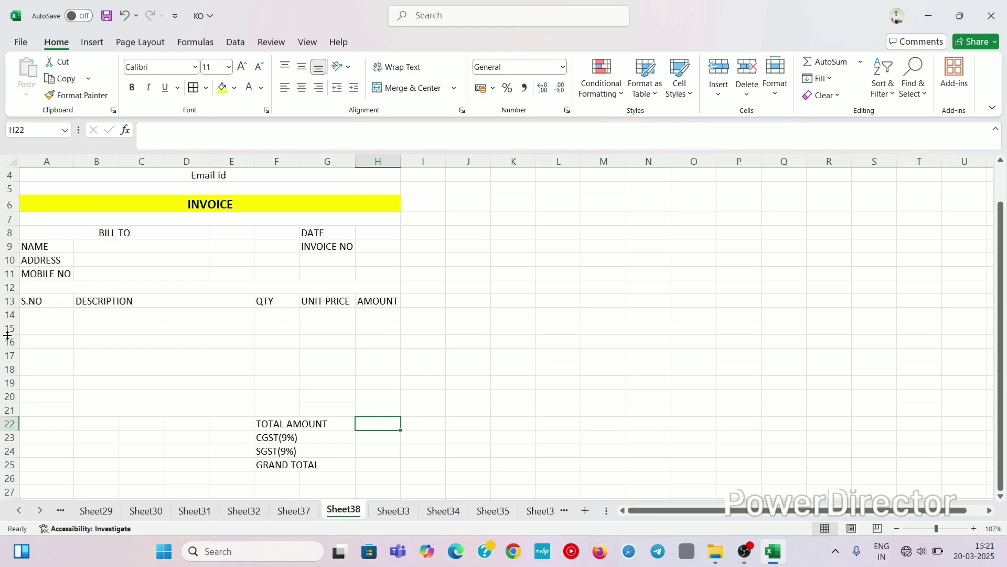
click(40, 314)
Step: Enter serial numbers 1 and 2 in A14:A15 and extend the series to 8
text(1)
key(Return)
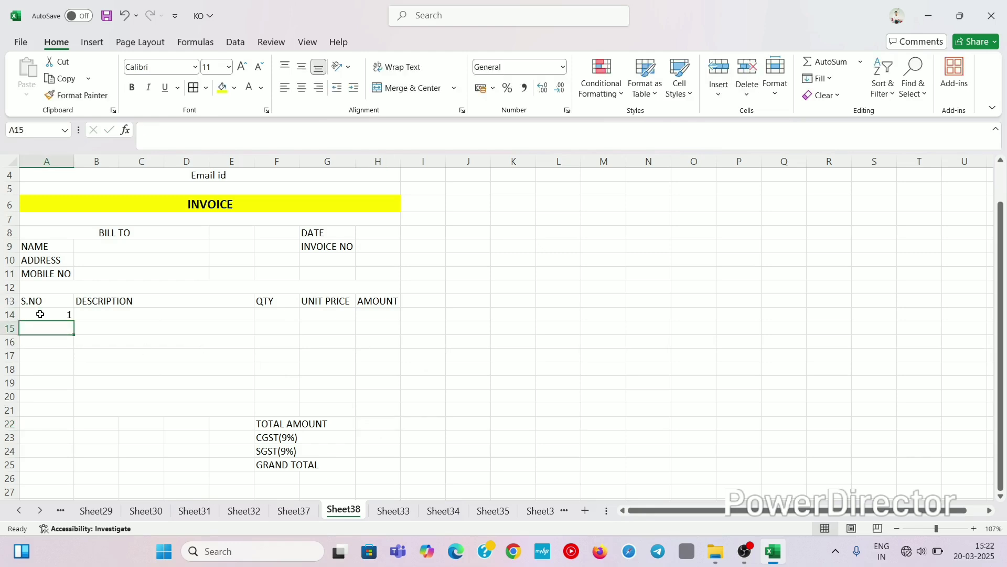
text(2)
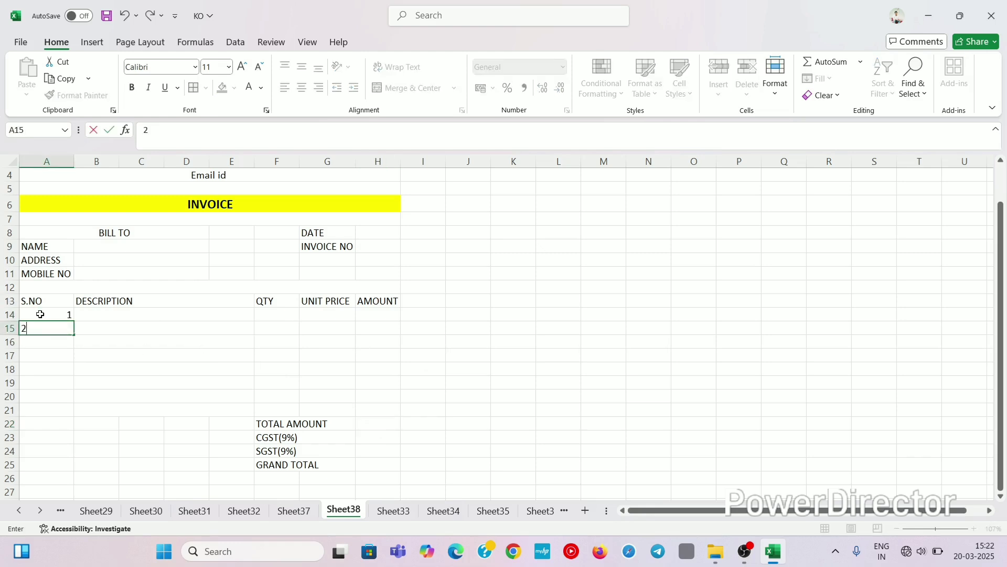
click(67, 311)
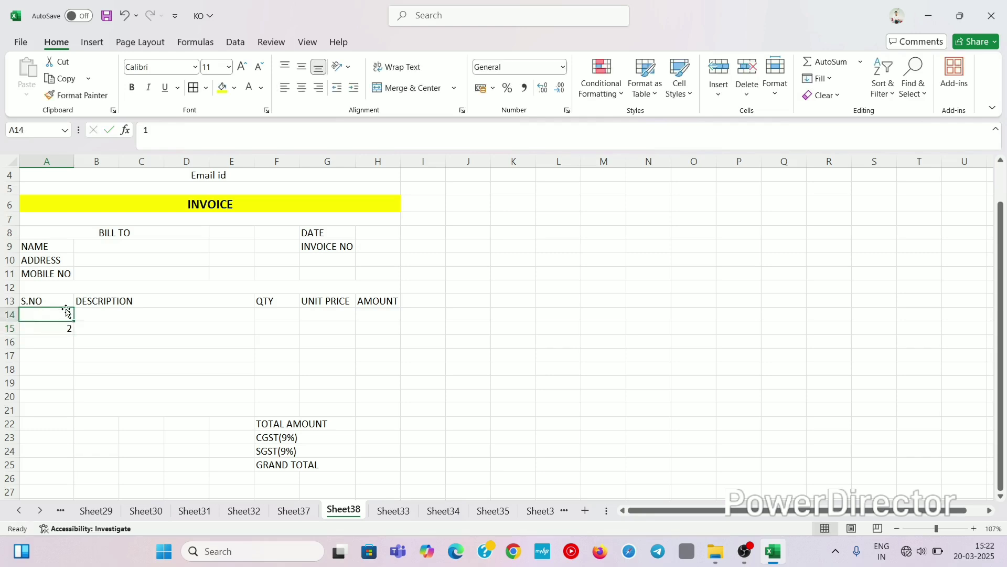
drag(67, 312, 66, 416)
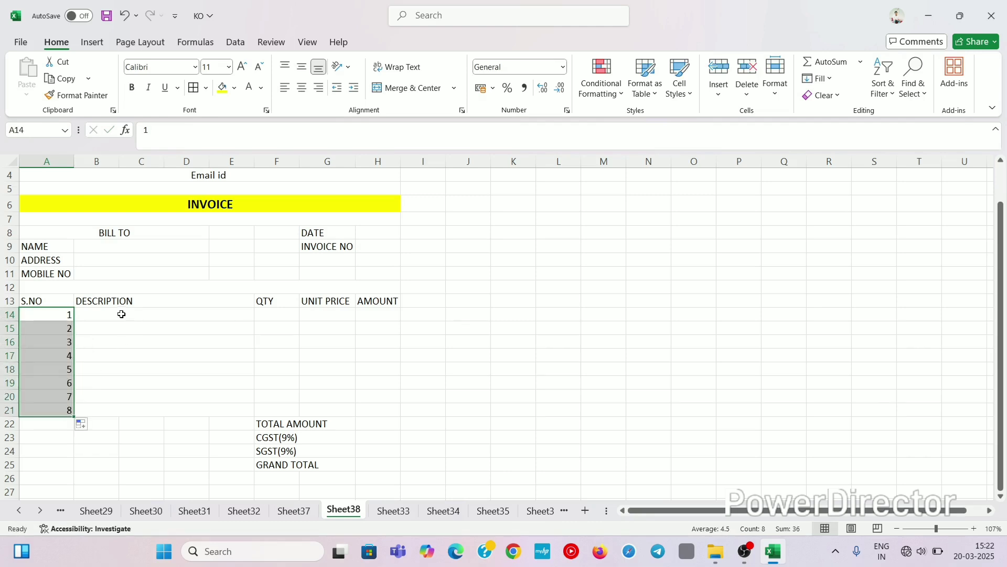
Step: Check the merged description cells in rows 14–21, ending on B14
drag(121, 313, 121, 410)
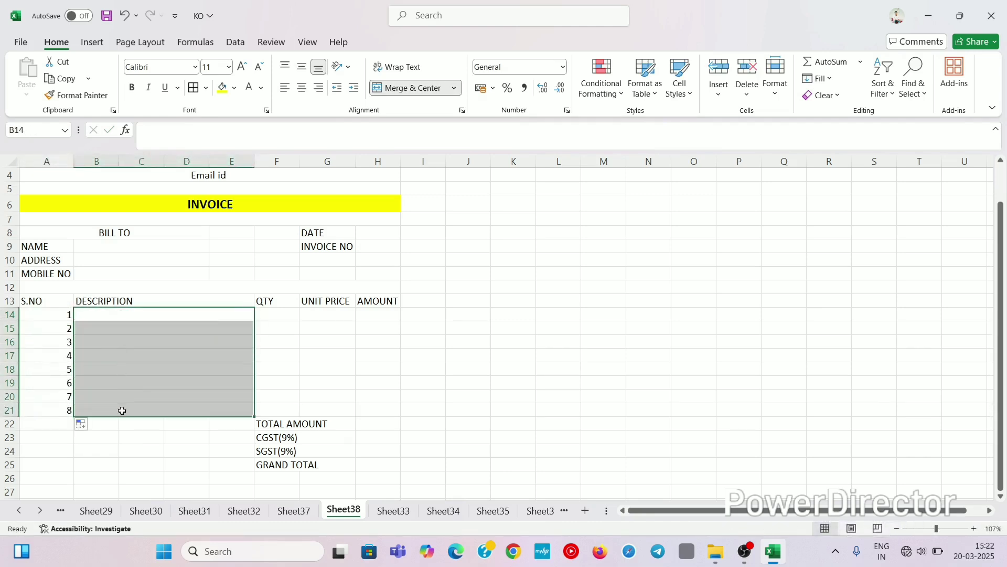
click(159, 342)
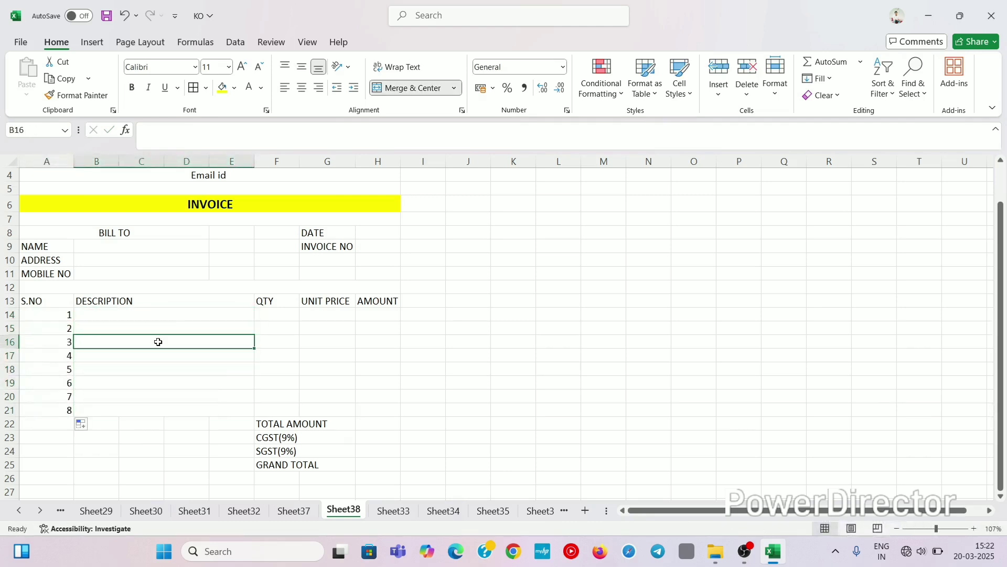
click(183, 314)
click(184, 350)
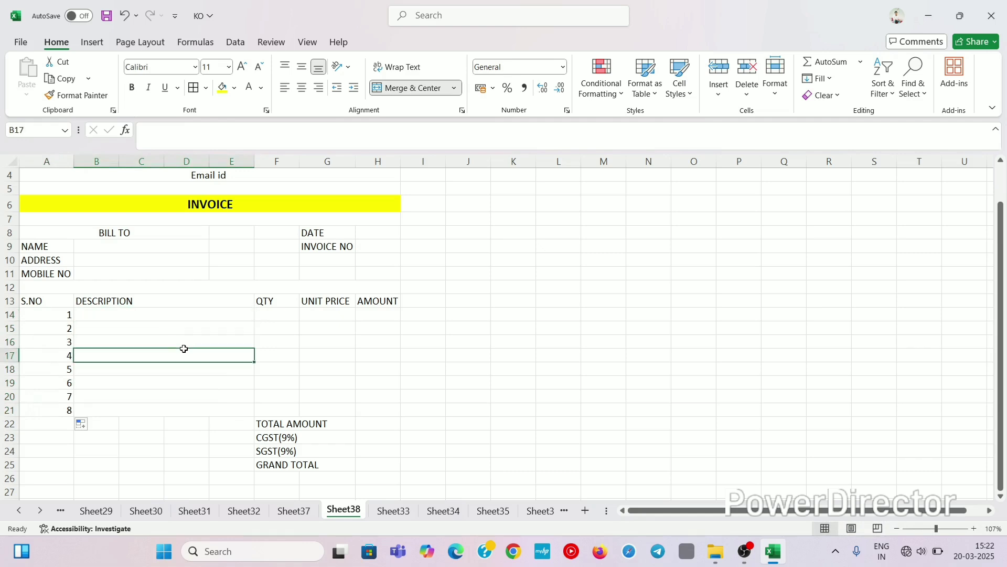
click(176, 313)
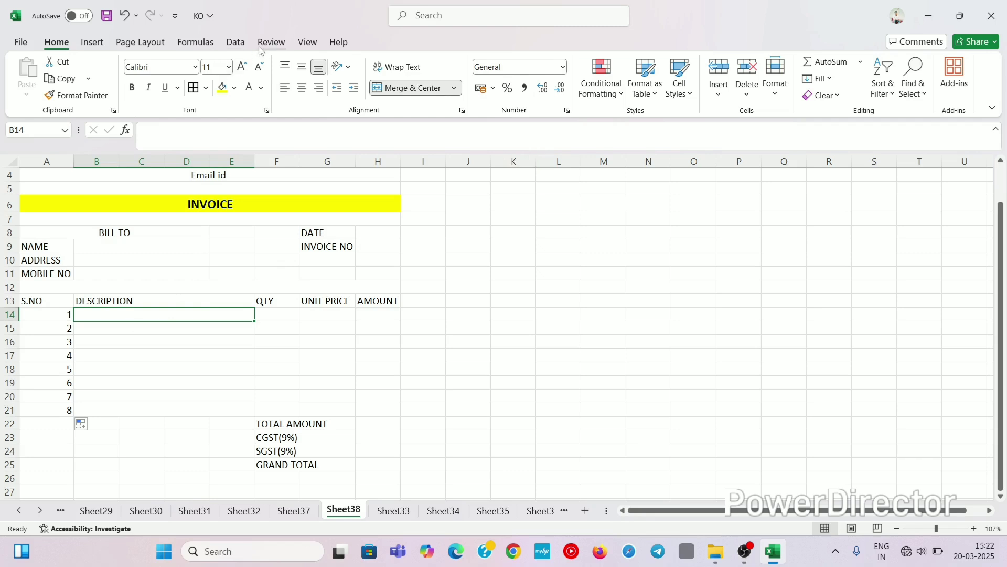
Step: Add List data validation to B14 with source Sheet37!$A$2:$A$9
click(233, 43)
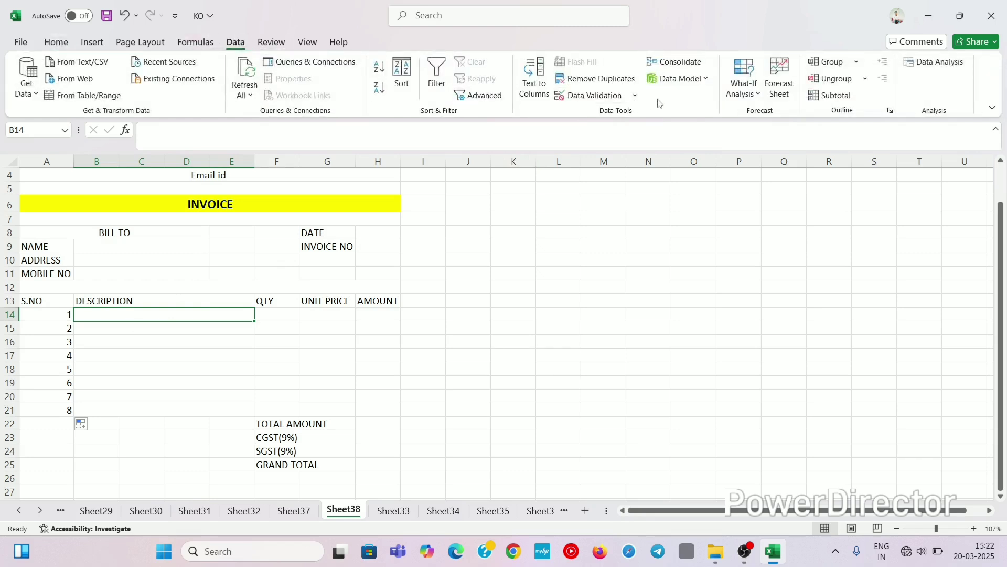
click(636, 96)
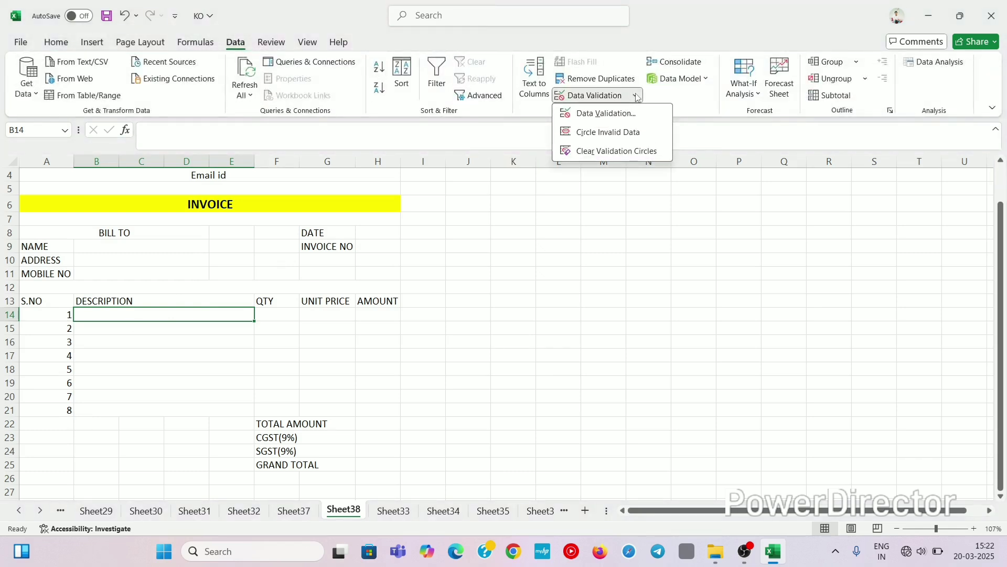
click(618, 114)
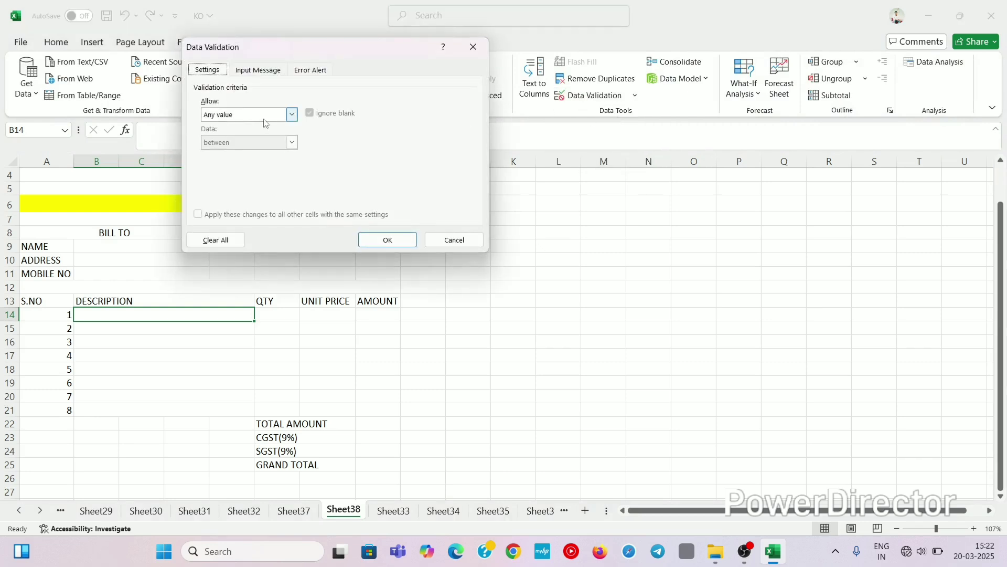
click(292, 114)
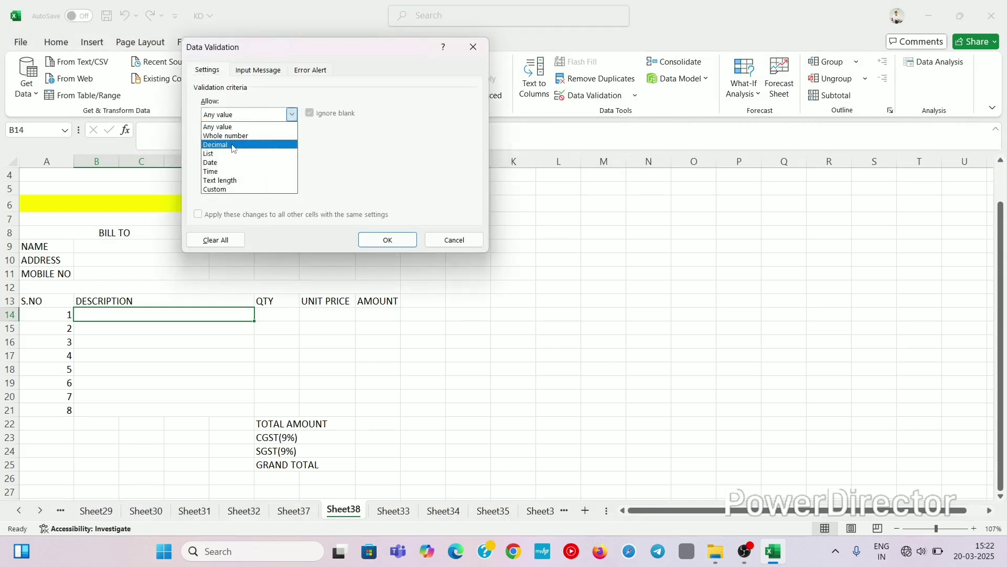
click(220, 154)
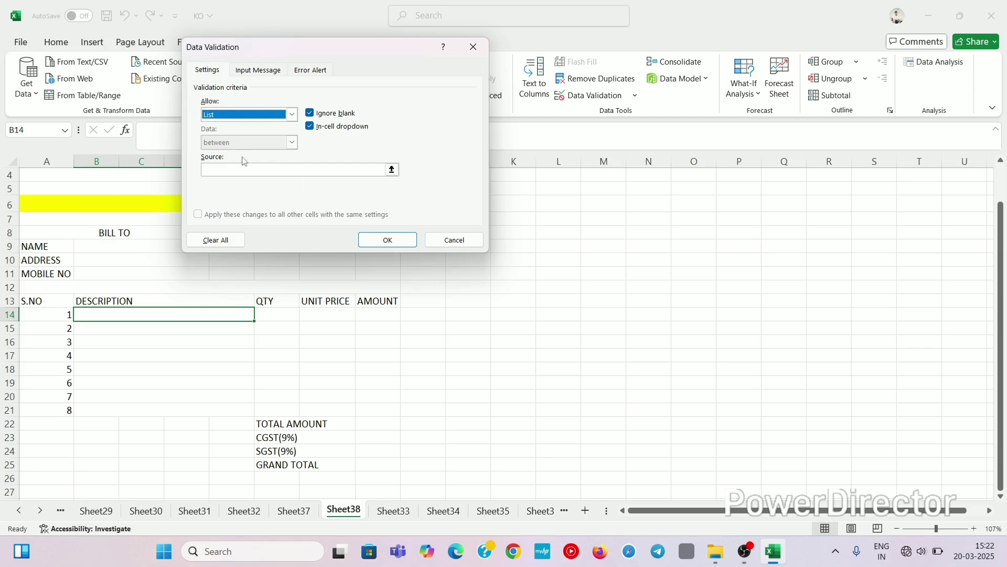
click(212, 169)
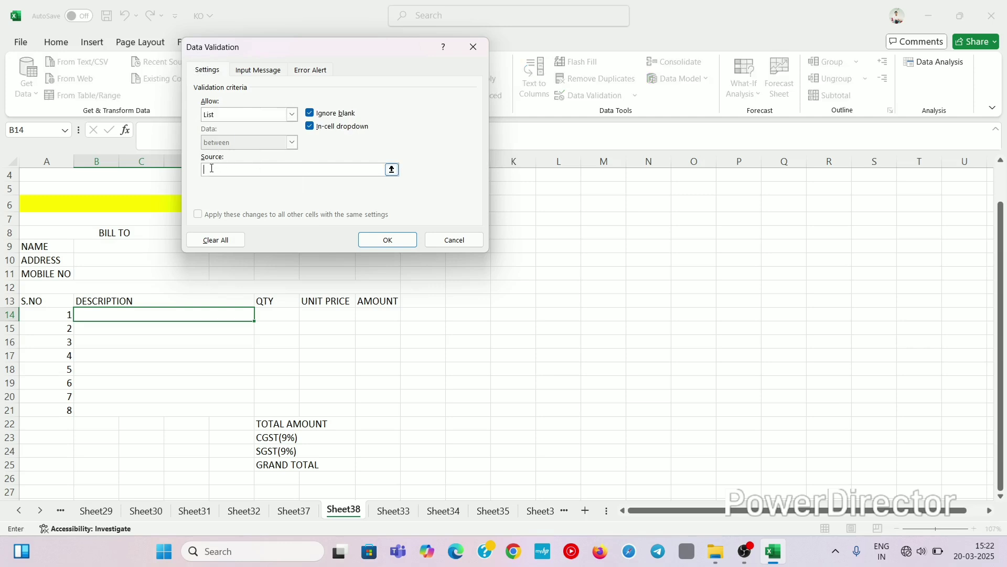
click(293, 510)
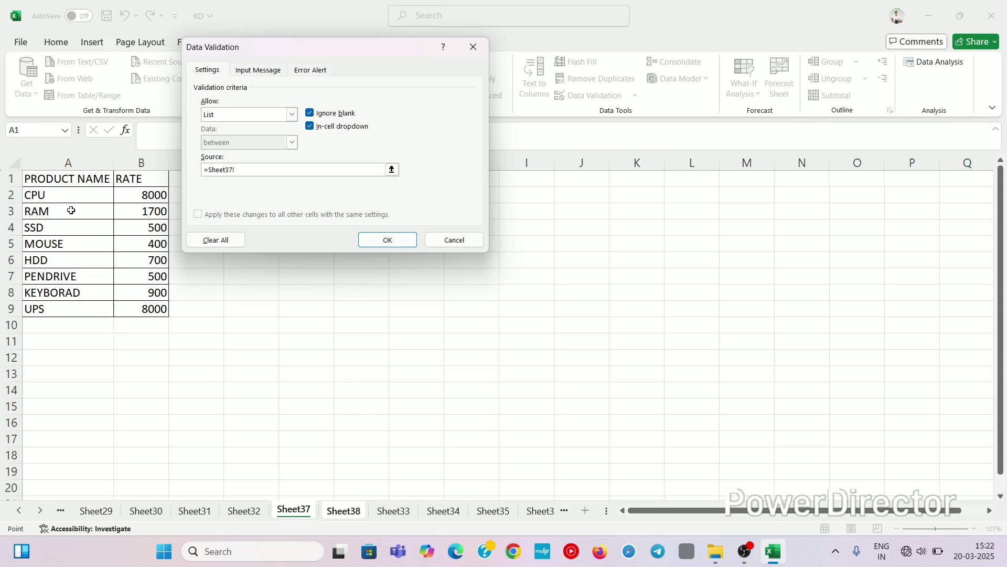
drag(65, 195, 105, 309)
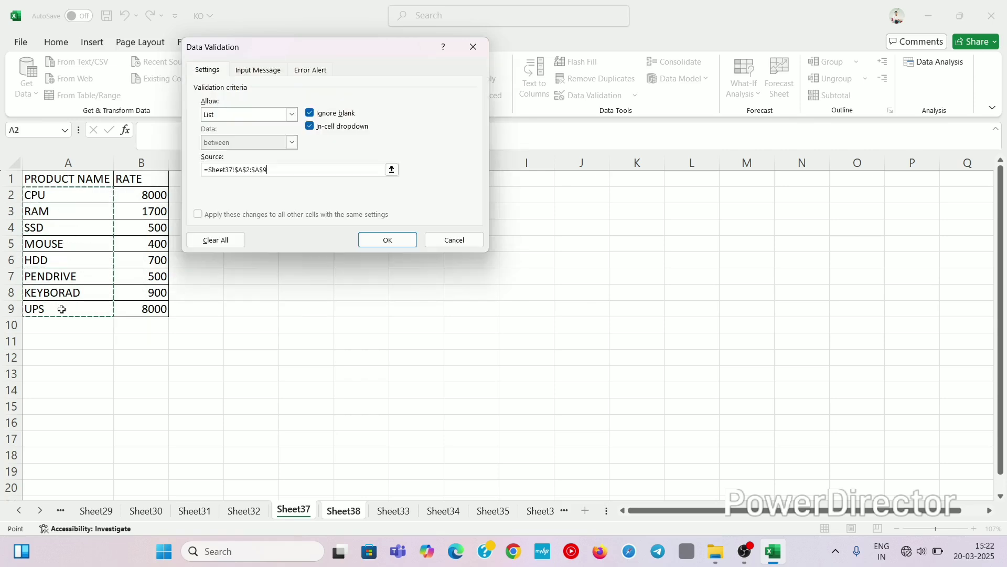
click(387, 239)
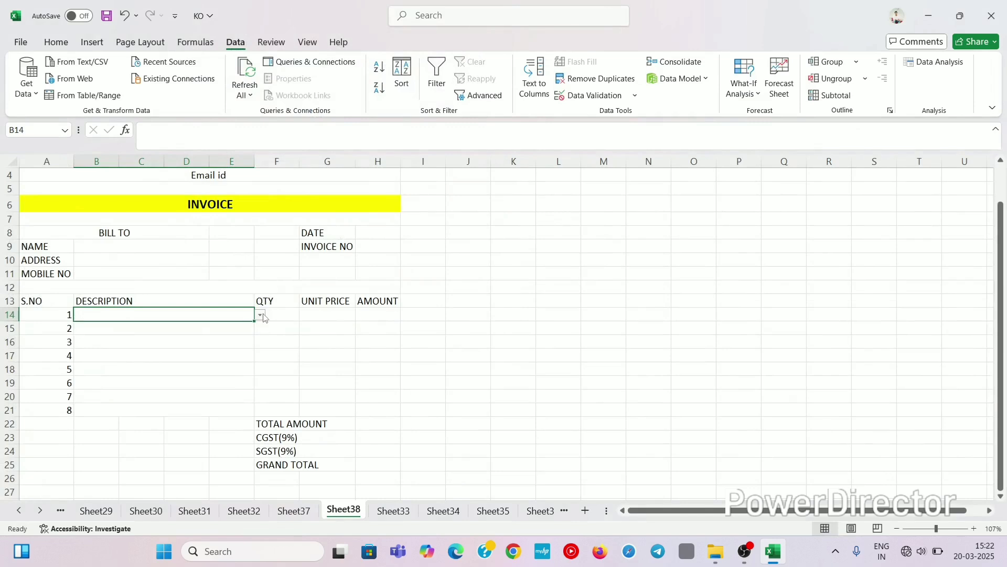
Step: Fill B14's product dropdown down to B21 and try picking MOUSE for item 1
drag(252, 319, 247, 415)
click(223, 349)
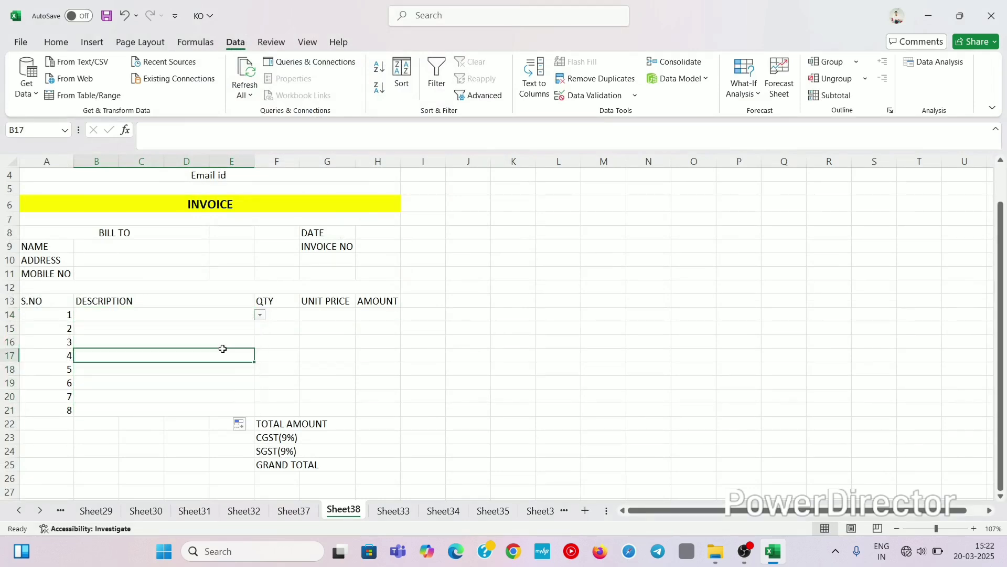
click(234, 311)
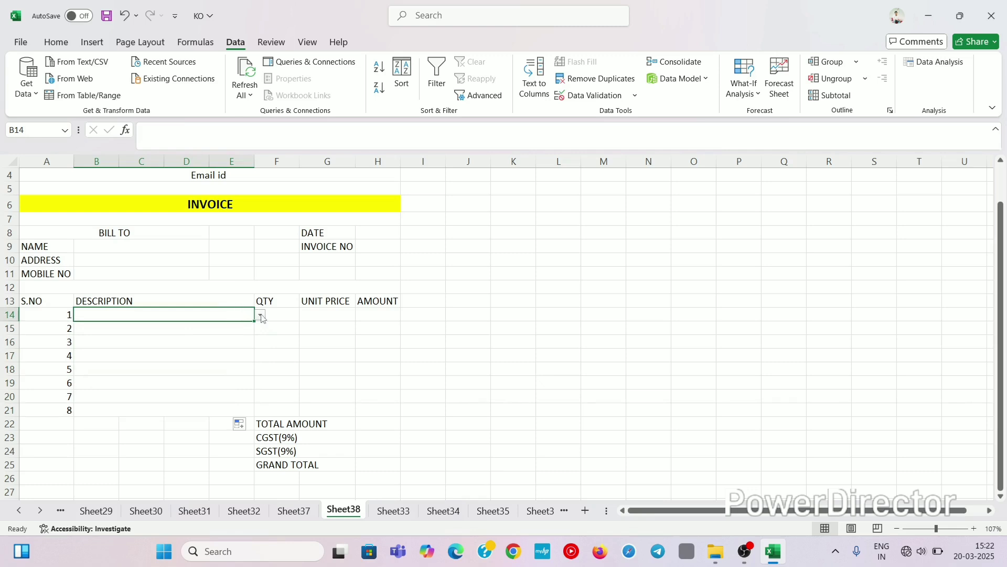
click(259, 315)
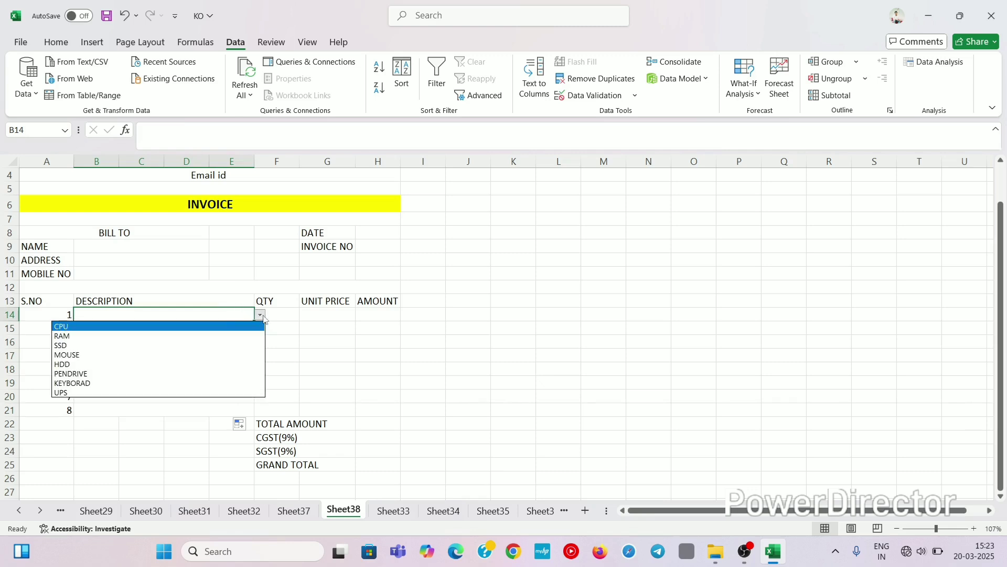
click(96, 356)
Step: Test RAM for item 4 and SSD for item 6, then undo the test entries
click(152, 356)
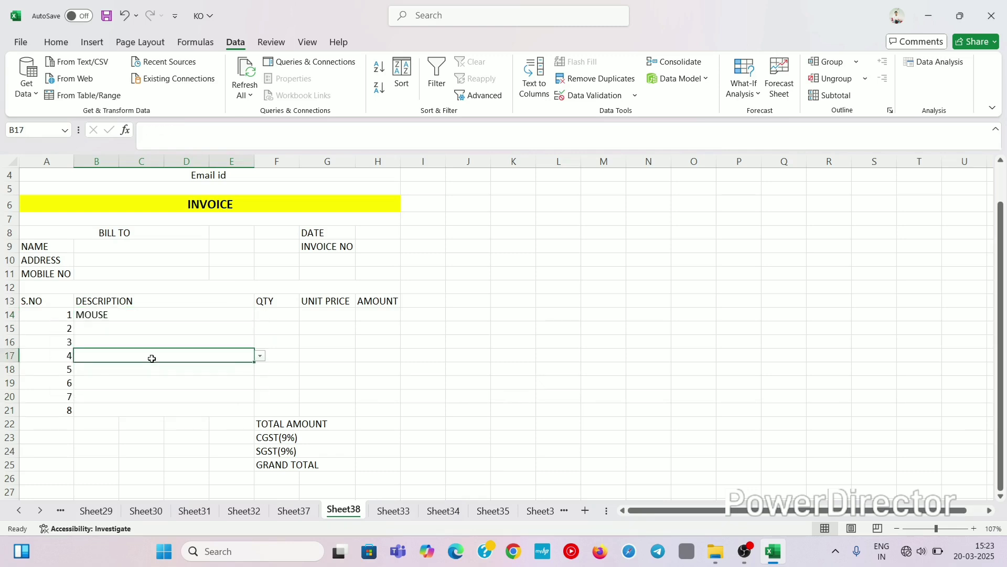
click(259, 356)
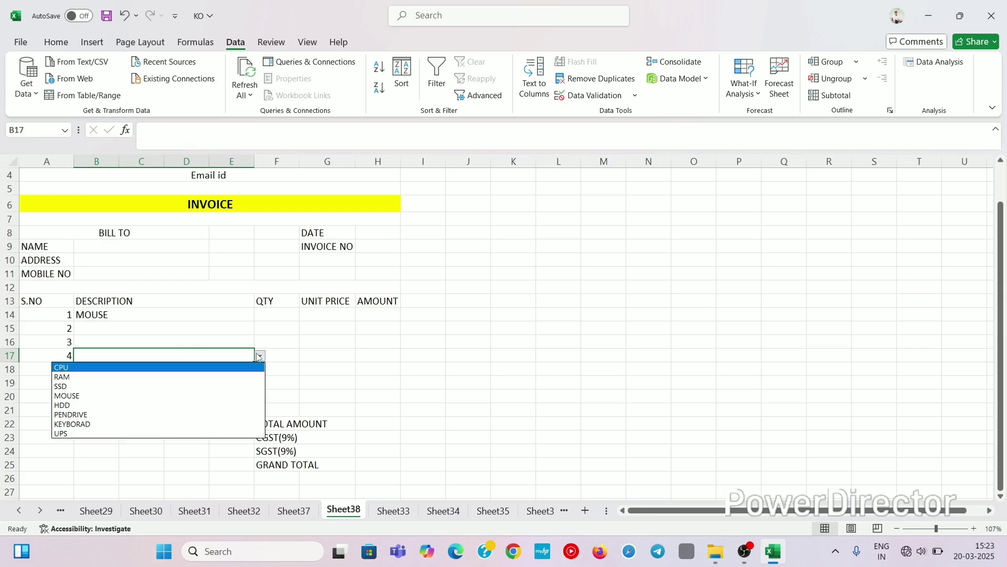
click(90, 377)
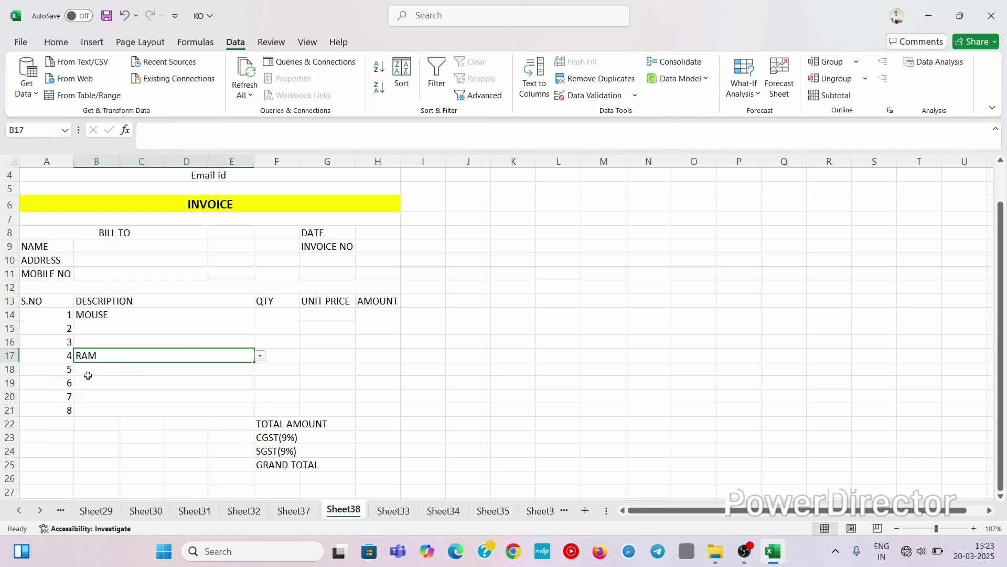
click(138, 378)
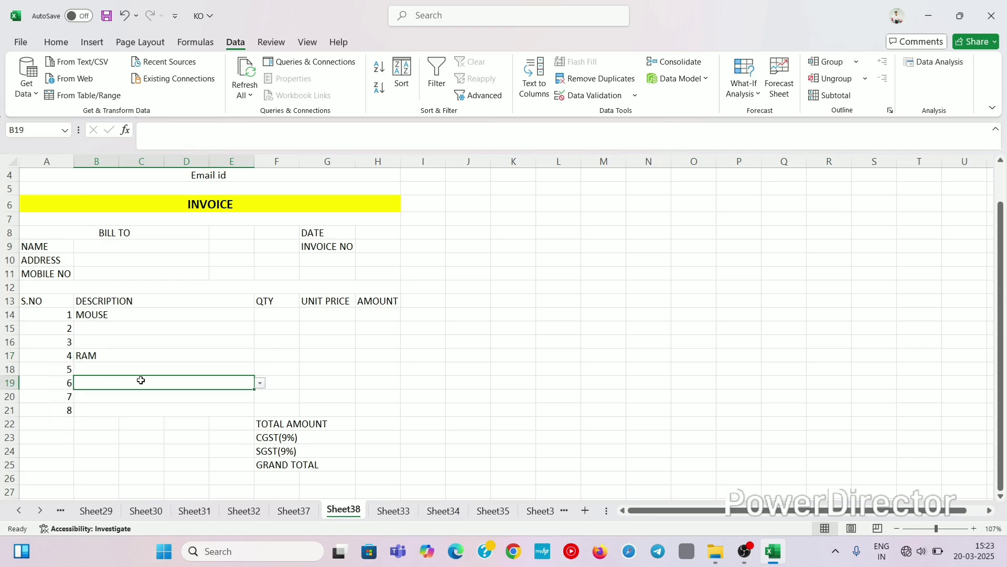
click(260, 384)
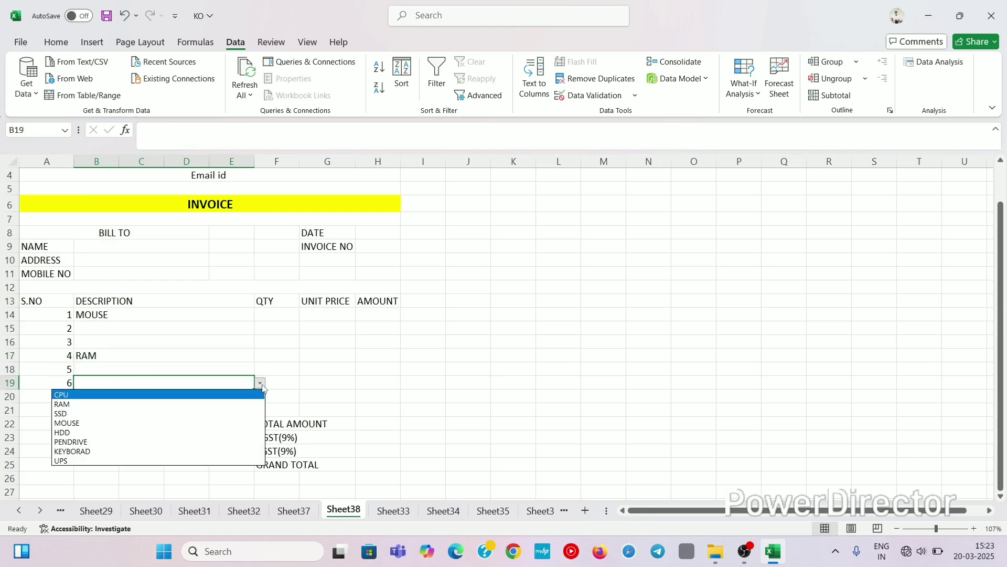
click(95, 413)
click(159, 366)
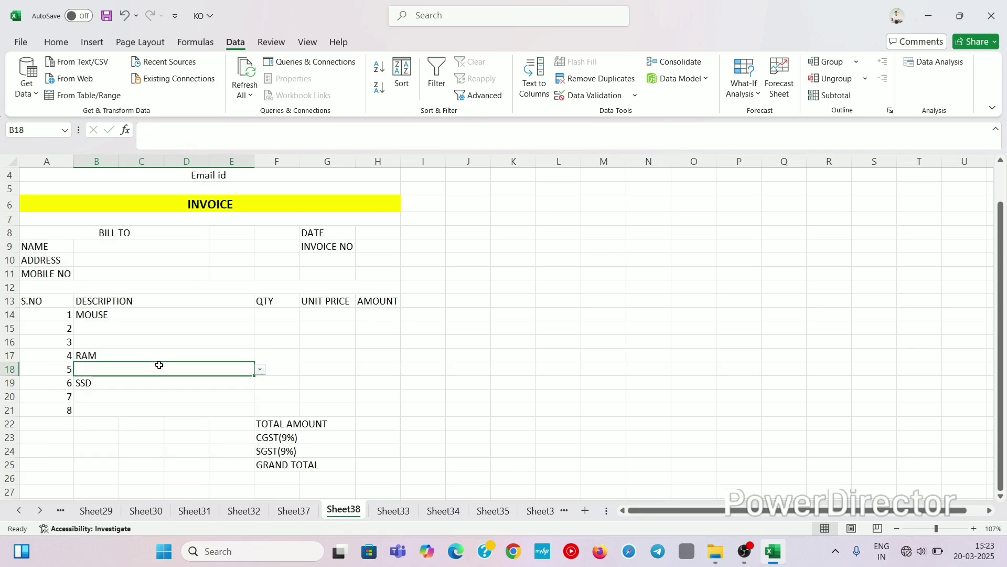
key(ctrl+z)
key(ctrl+z)
key(ctrl+z)
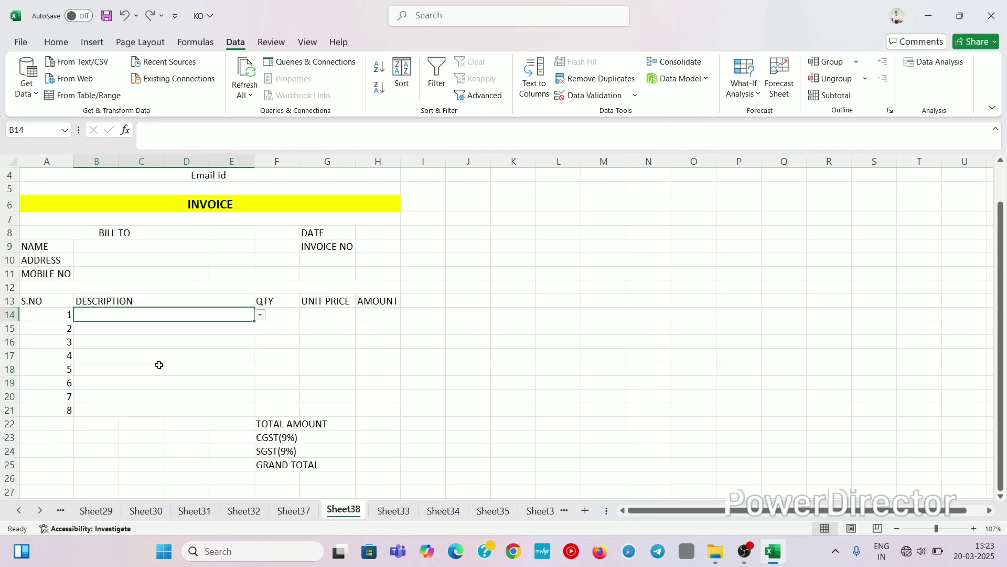
Step: Enter quantities 7, 2, 6, 9, 2, 6, 7 and 2 in F14 to F21
click(282, 320)
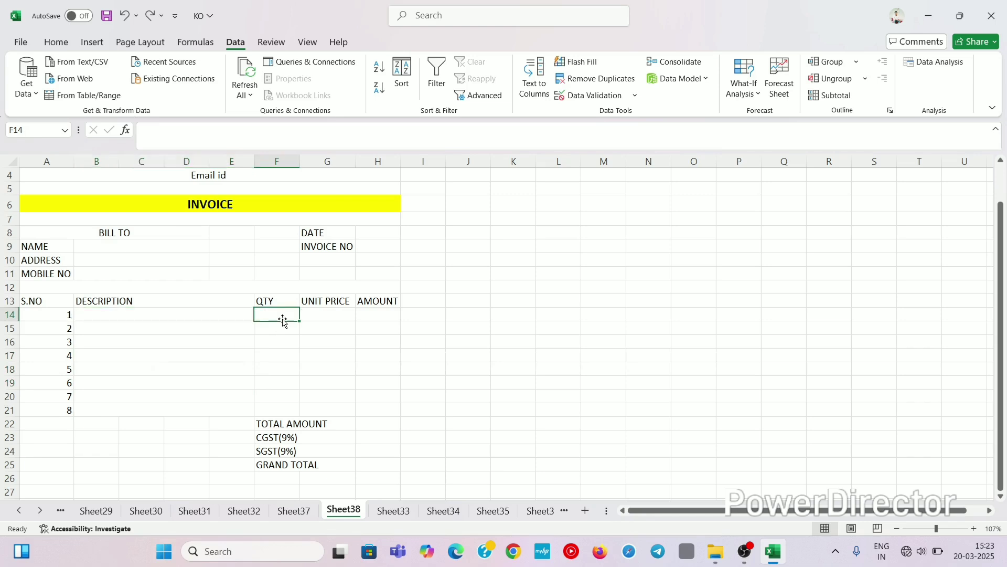
text(7)
key(Return)
text(2)
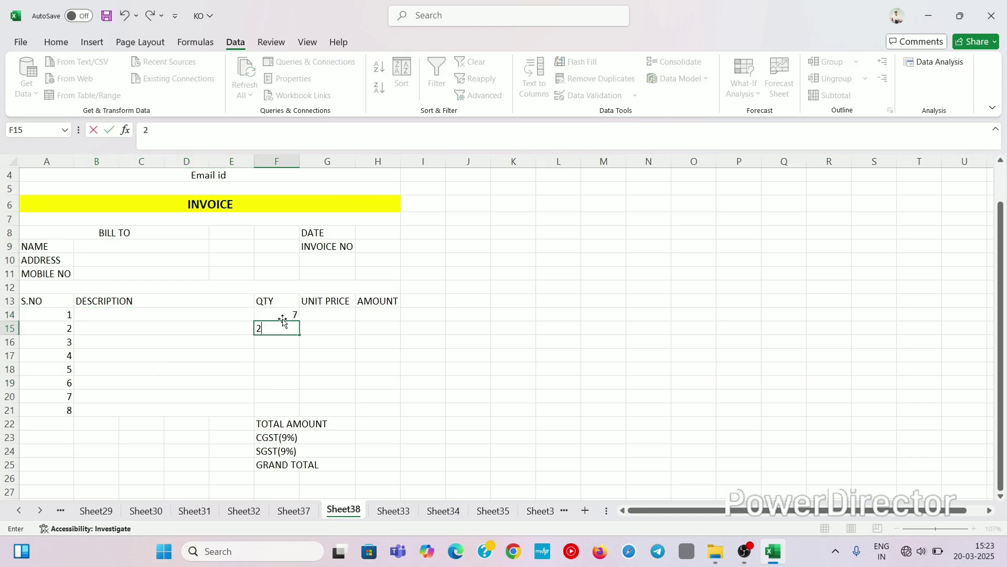
key(Return)
text(6)
key(Return)
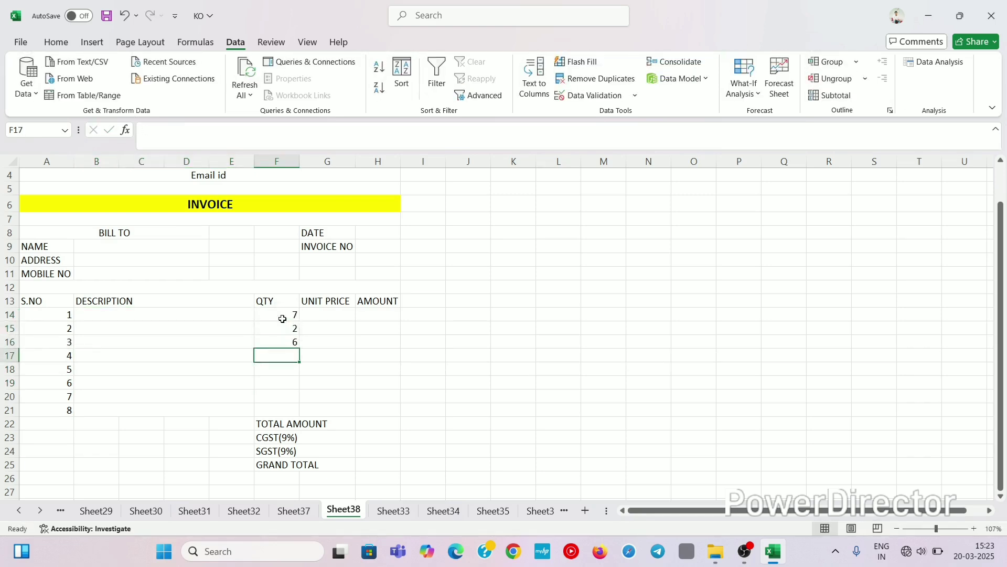
text(9)
key(Return)
text(2)
key(Return)
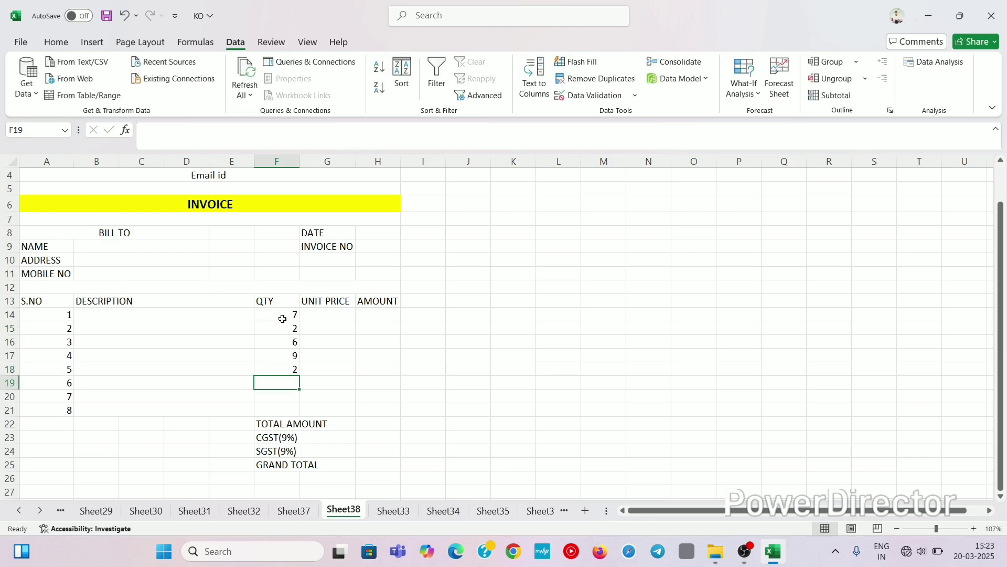
text(6)
key(Return)
text(7)
key(Return)
text(2)
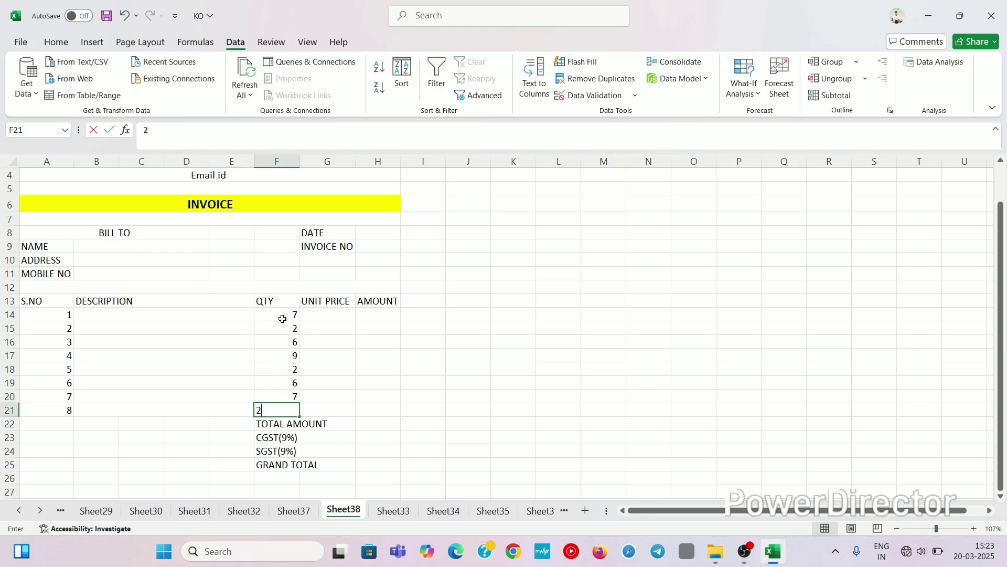
click(389, 341)
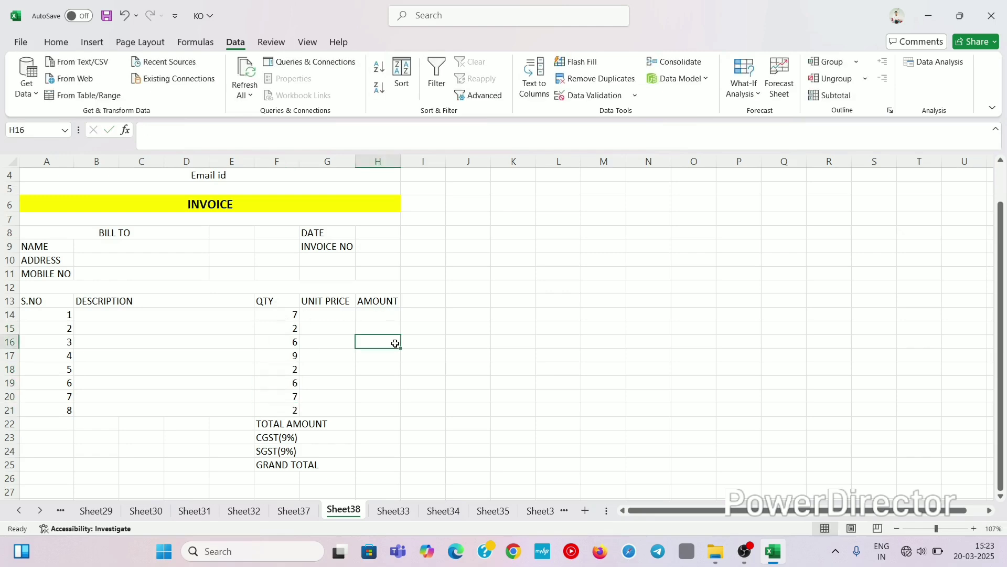
Step: Look over the UNIT PRICE column cells and settle on item 1's cell G14
click(334, 315)
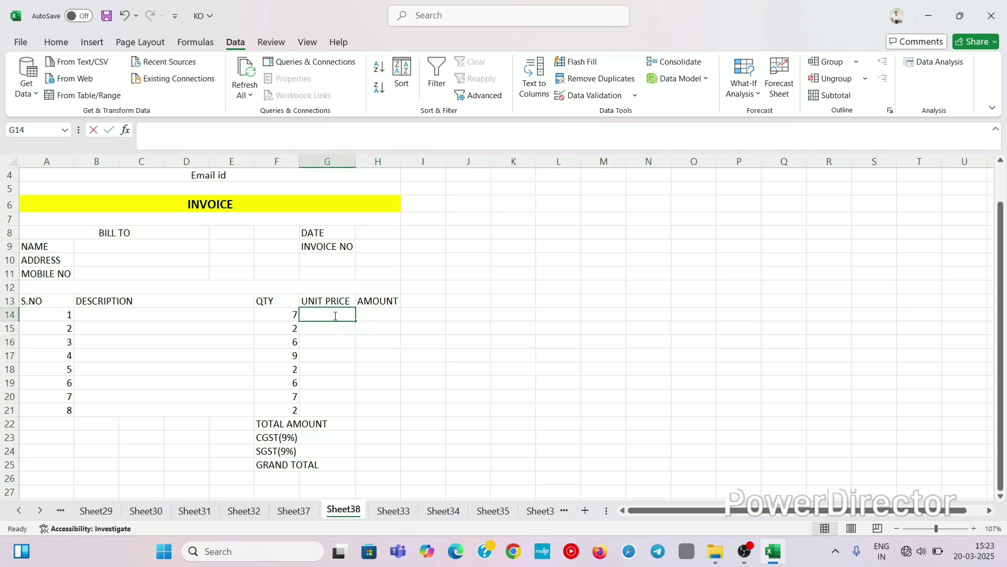
click(328, 352)
click(333, 312)
click(333, 367)
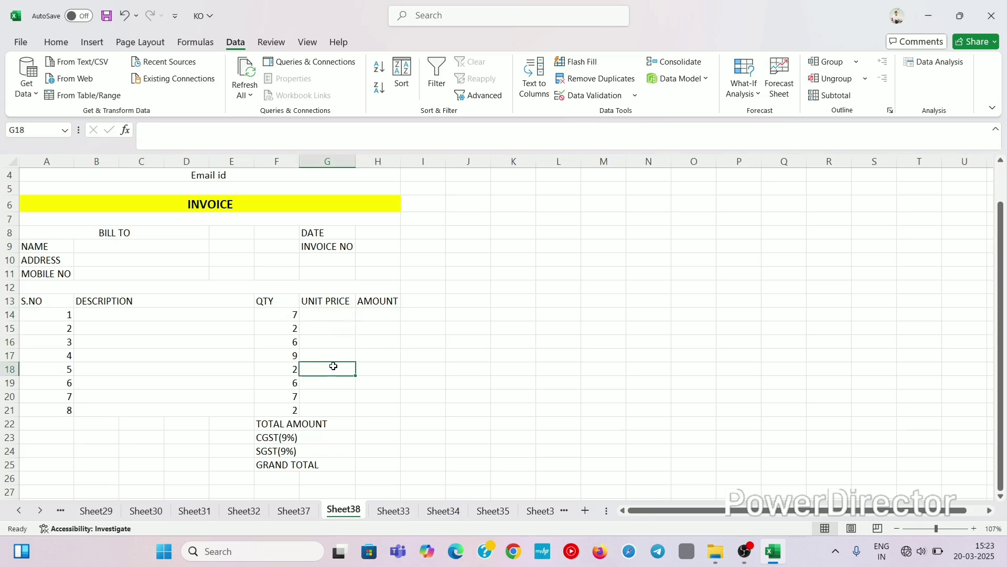
click(334, 314)
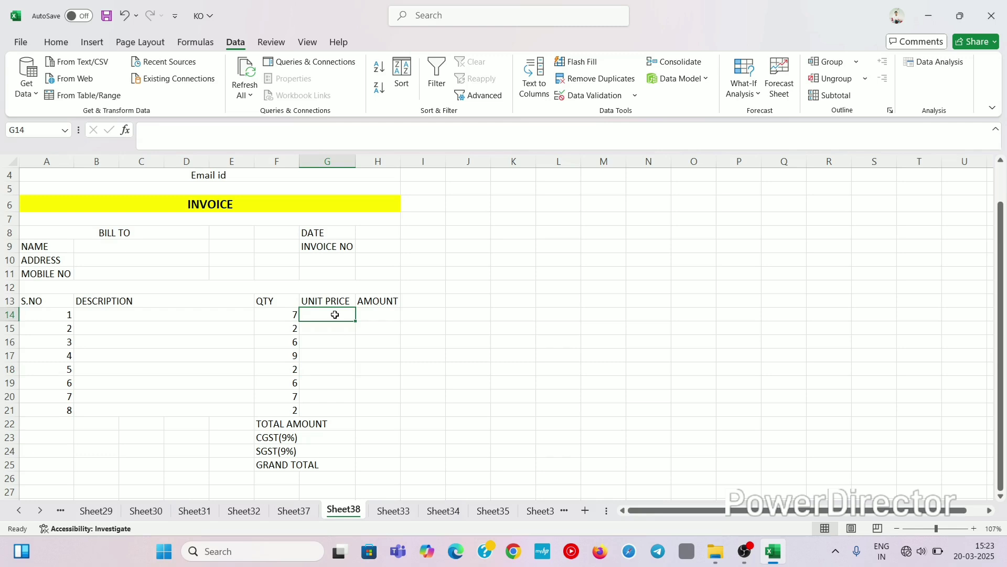
Step: Start a VLOOKUP formula in G14 with description B14 as the lookup value
text(=VLOO)
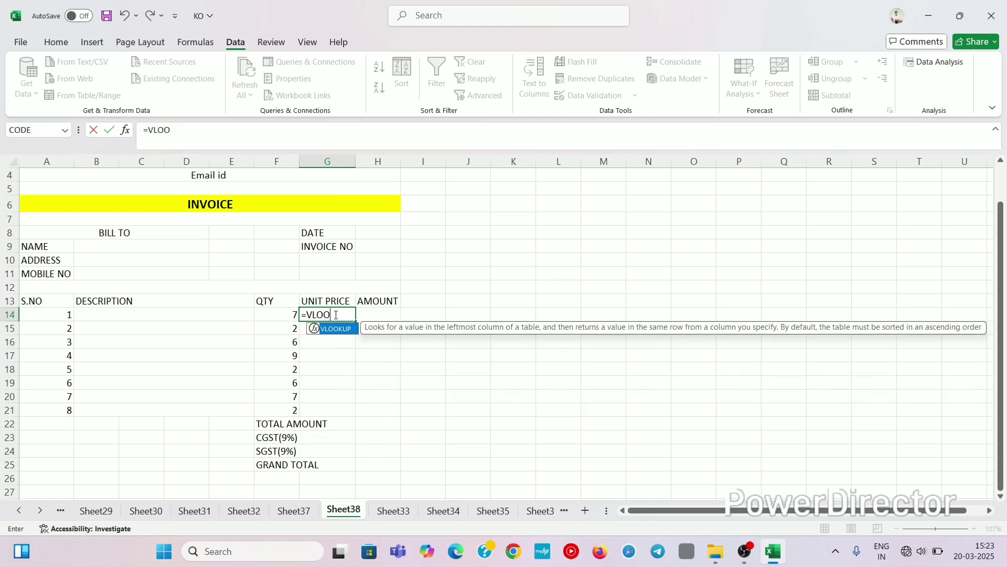
key(Tab)
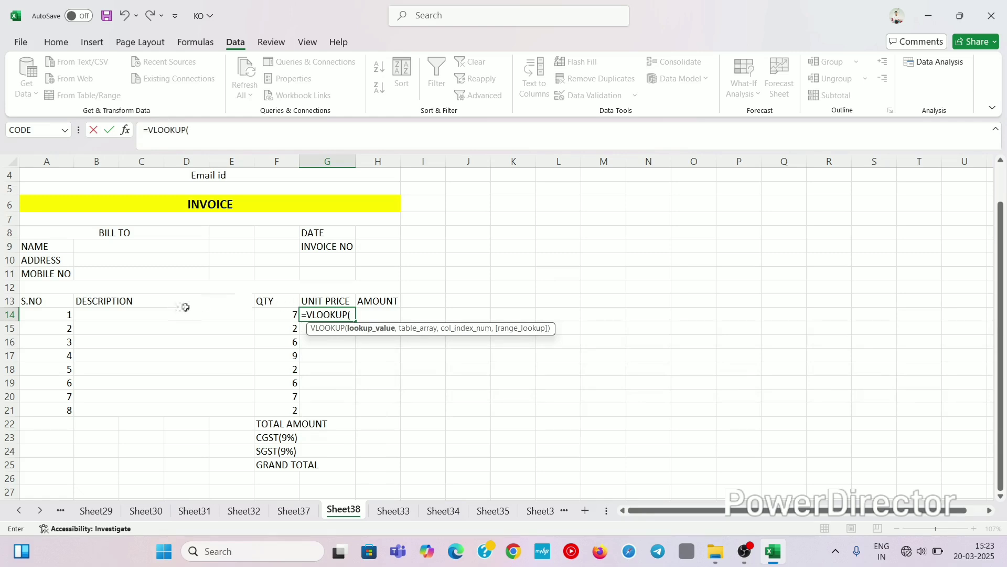
click(136, 314)
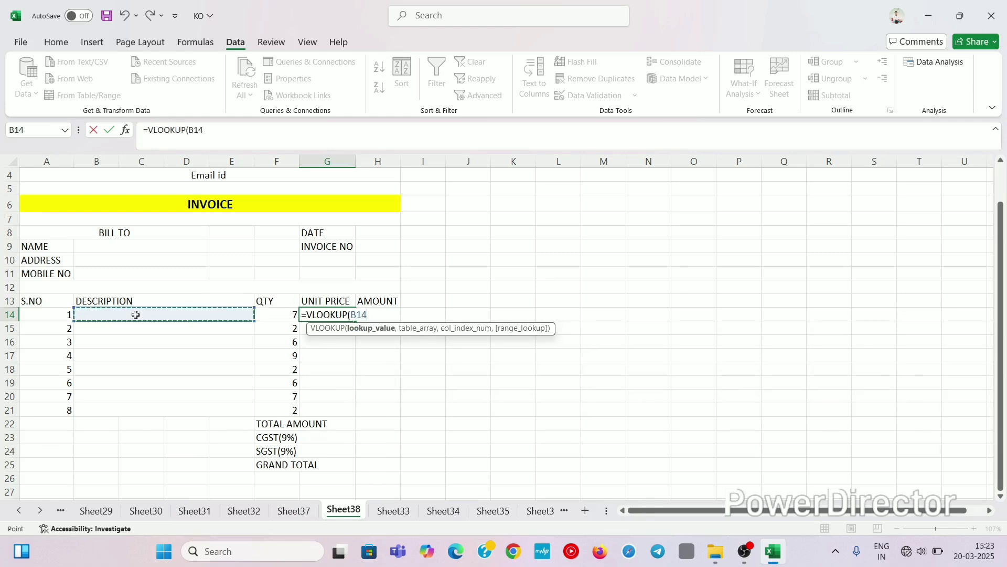
text(,)
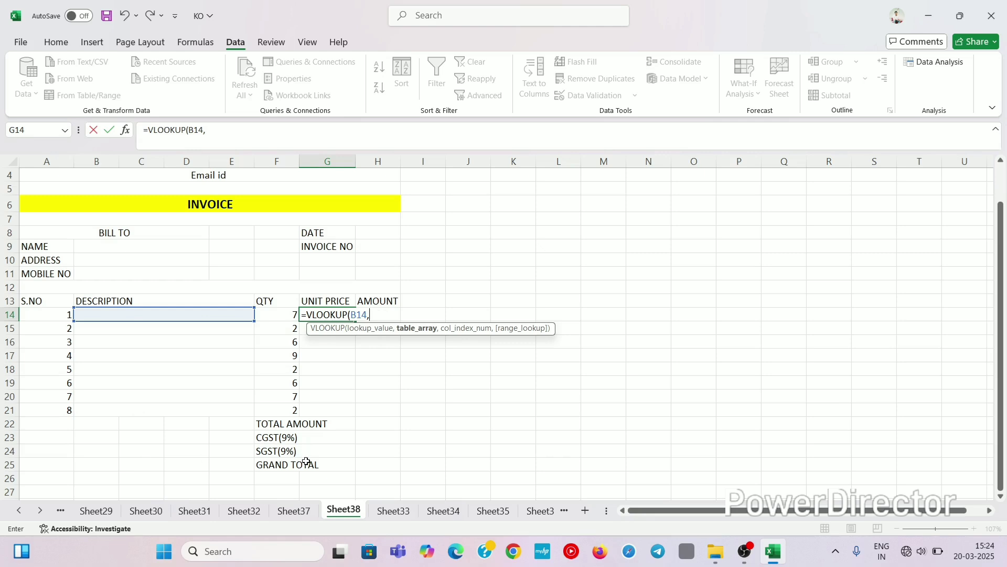
Step: Complete G14 as =VLOOKUP(B14,Sheet37!A2:B9,2,0), an exact match on the Sheet37 rate table
click(297, 510)
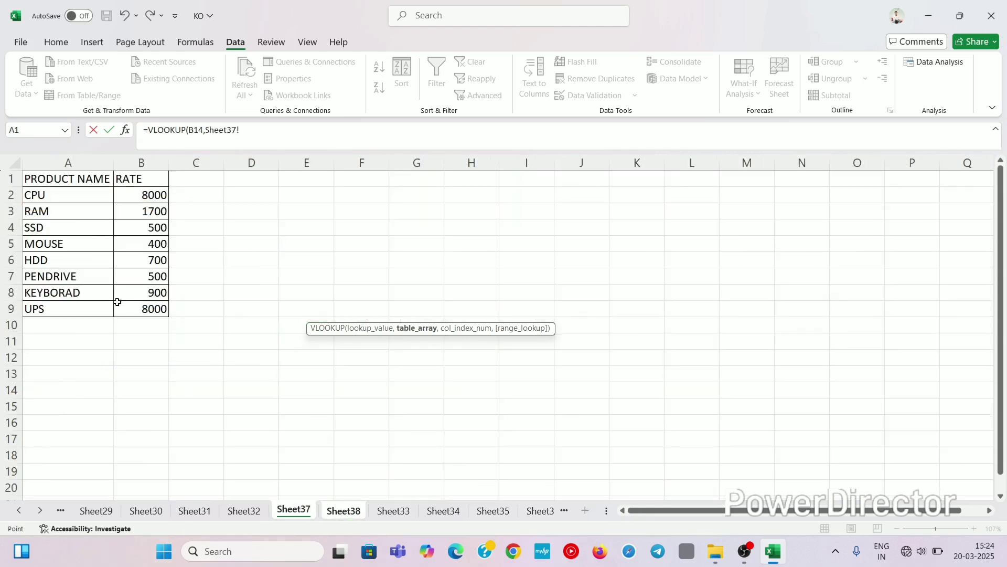
drag(71, 196, 146, 310)
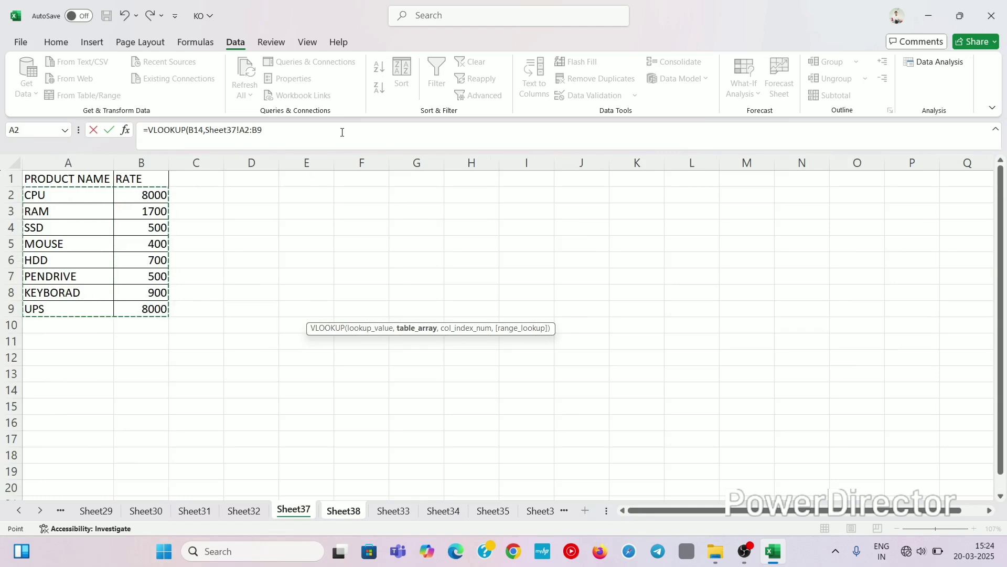
click(266, 129)
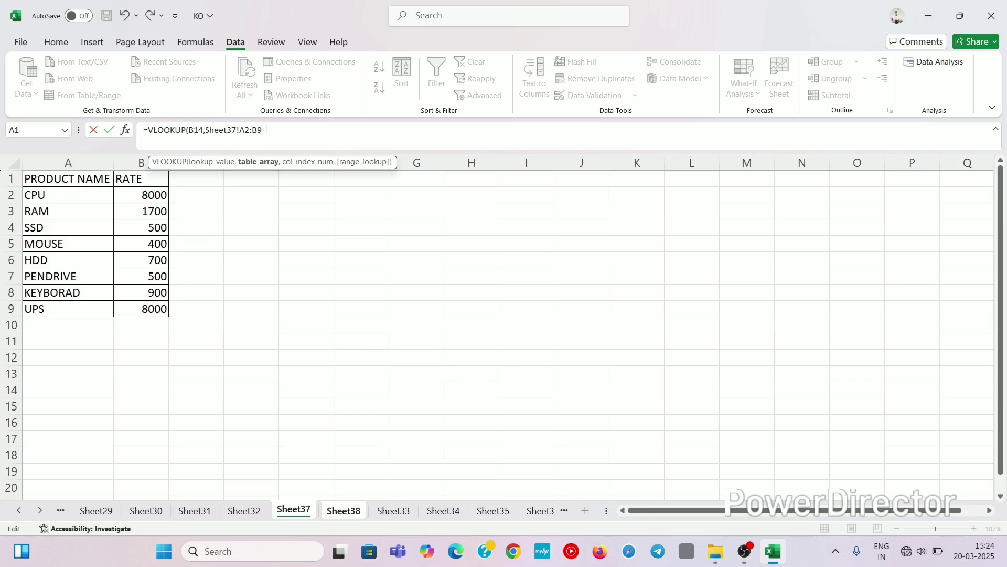
text(,)
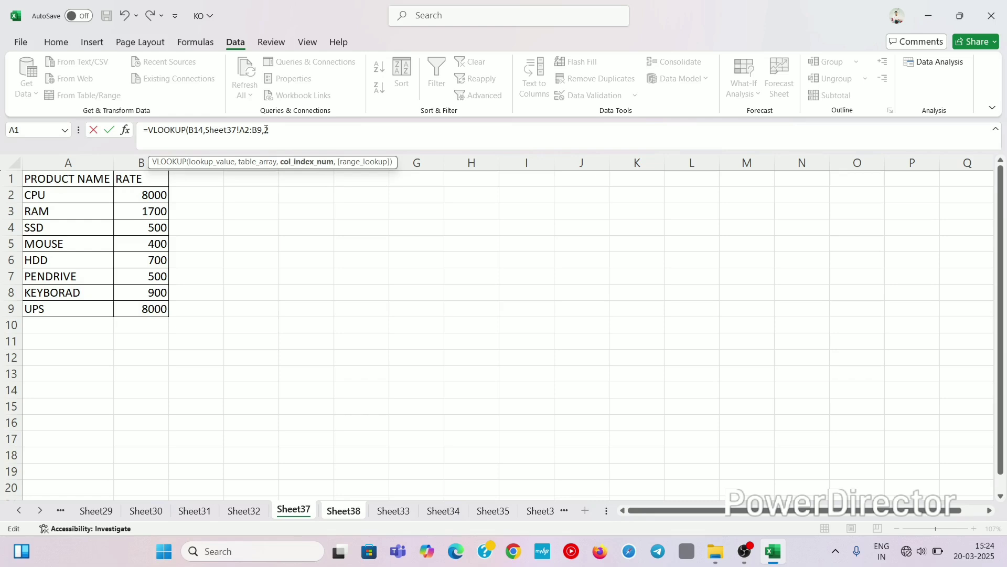
text(2,)
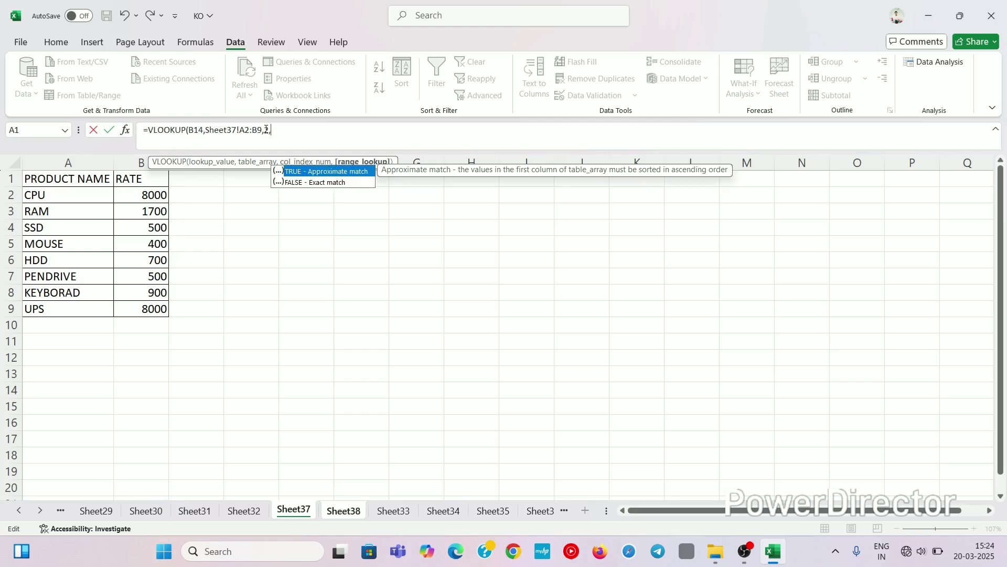
text(0)
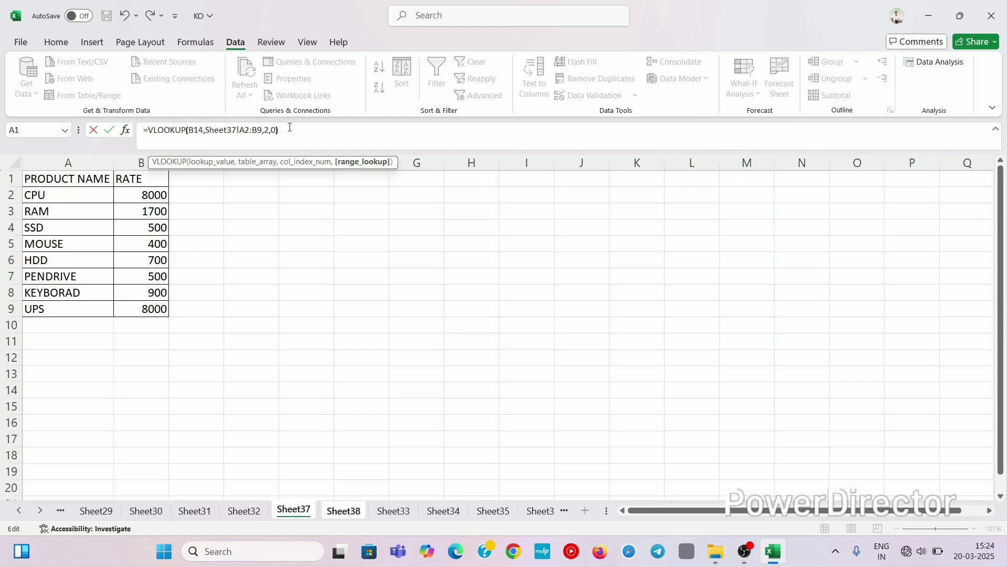
text())
key(Return)
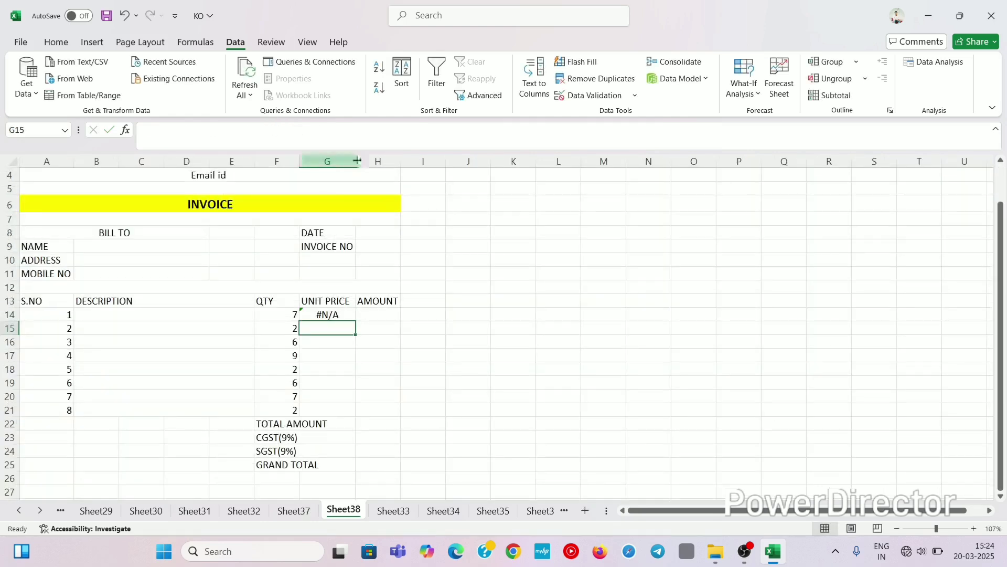
Step: Inspect G14's lookup formula and pick MOUSE as the first item's description
click(327, 316)
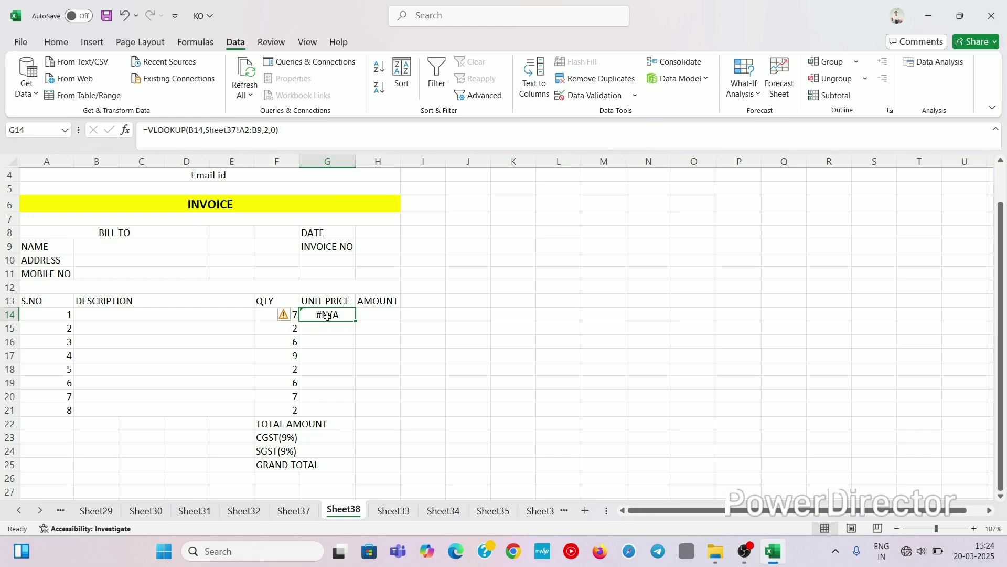
click(190, 315)
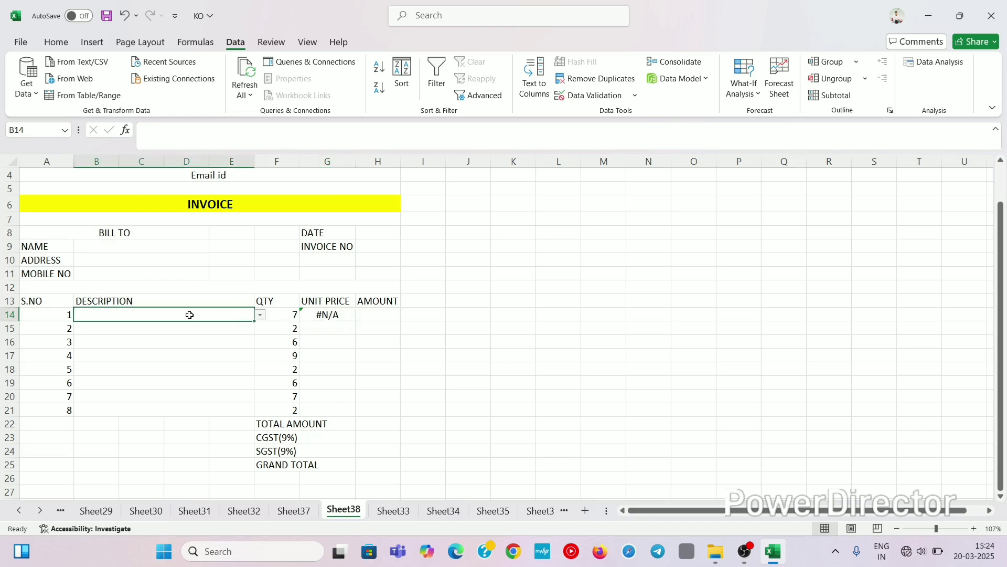
click(261, 315)
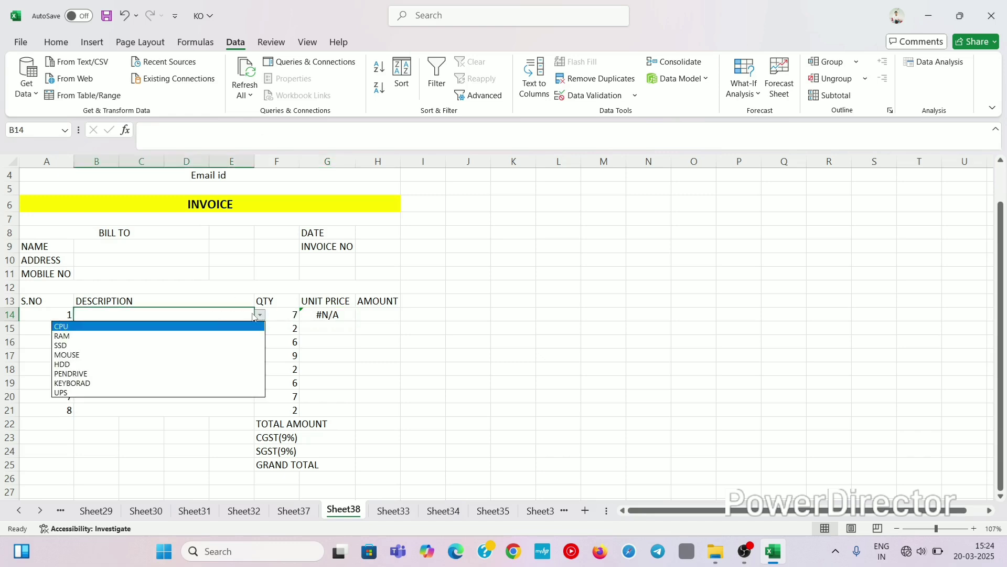
click(128, 355)
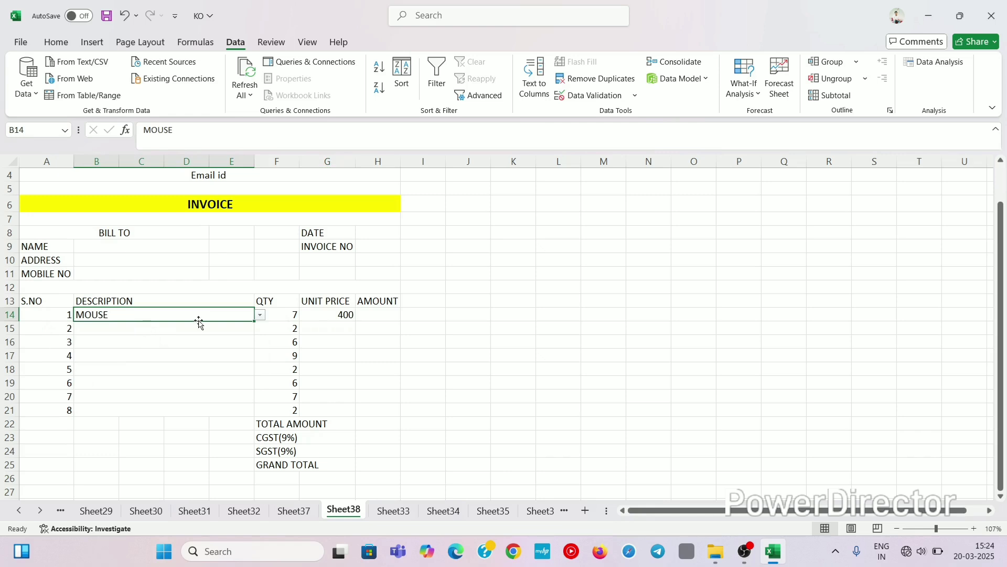
click(336, 314)
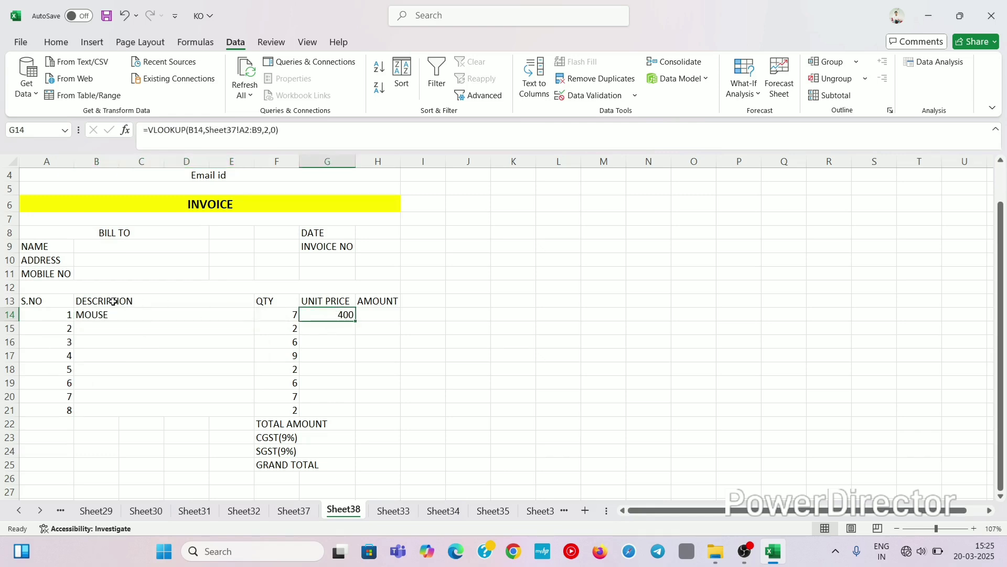
click(96, 314)
click(317, 317)
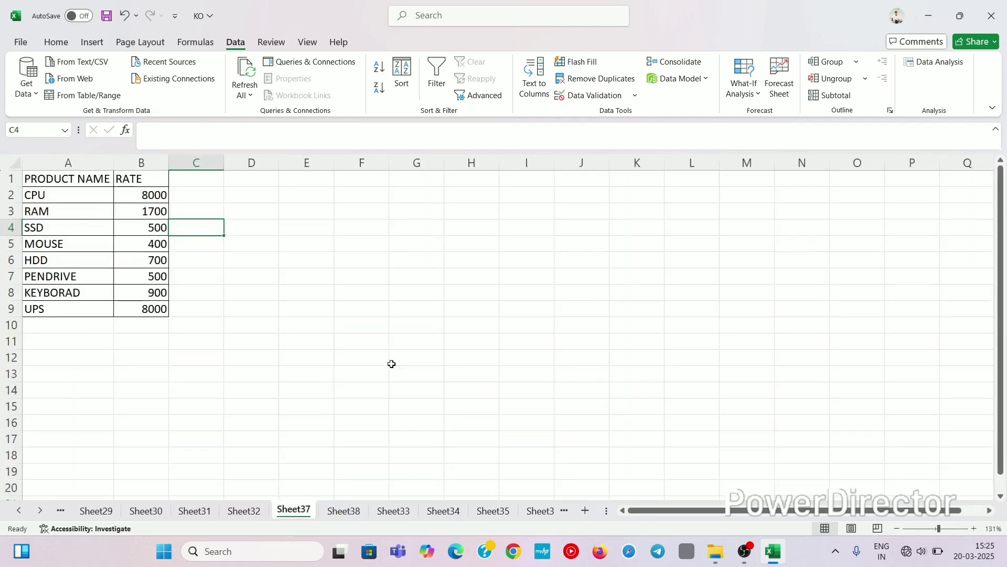
Step: Compare against the Sheet37 rate table and re-check G14 with MOUSE kept as item 1
click(334, 511)
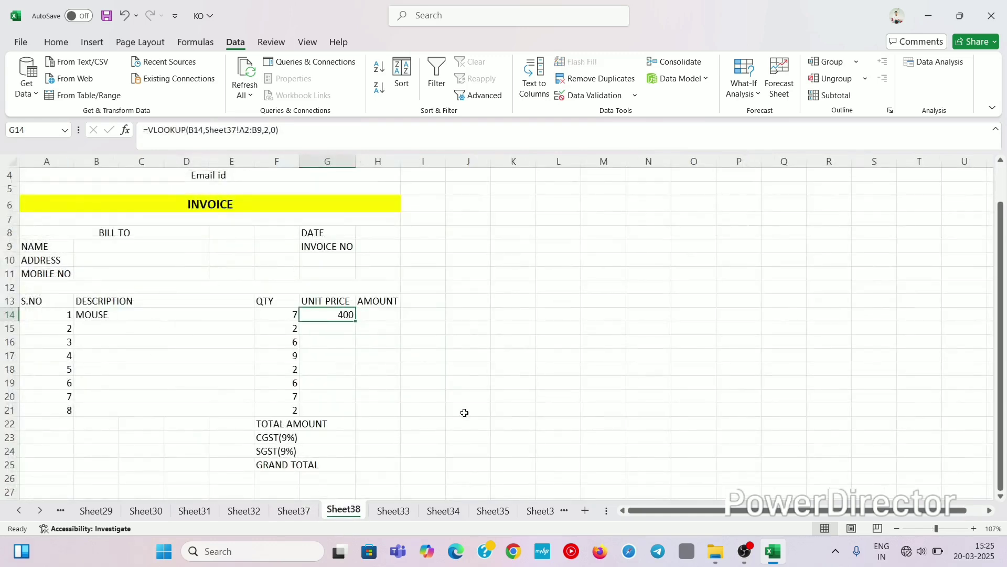
click(306, 511)
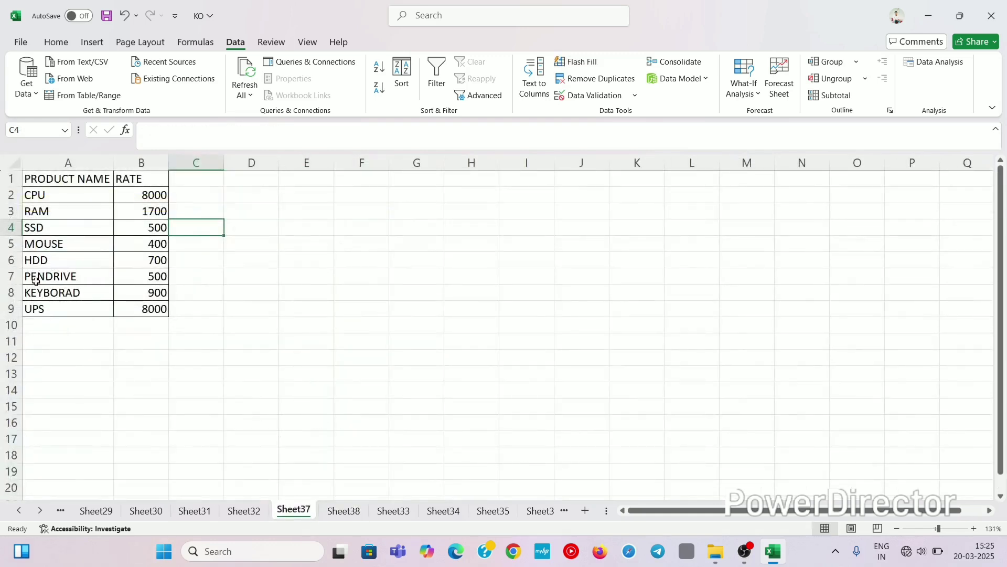
click(343, 512)
click(342, 354)
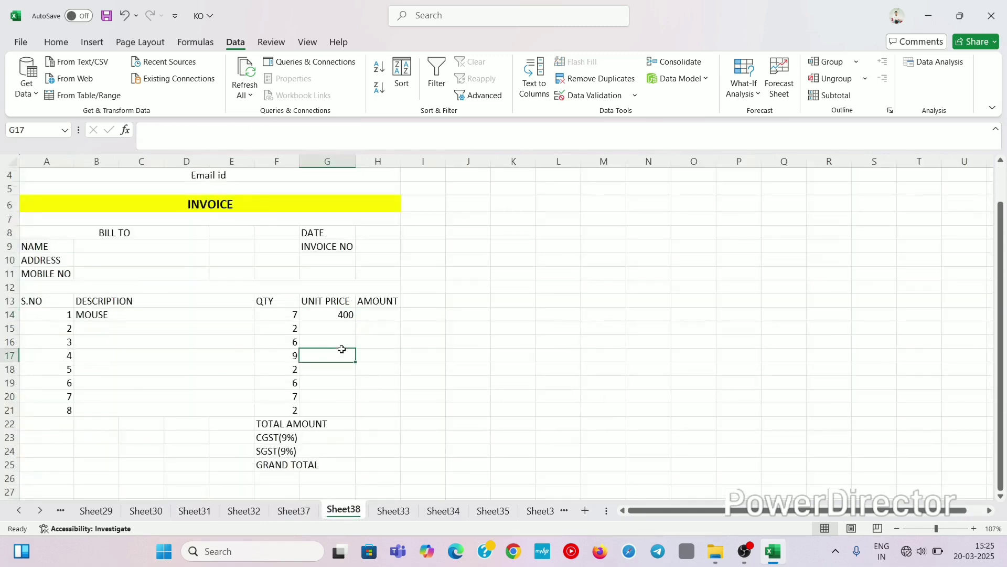
click(340, 315)
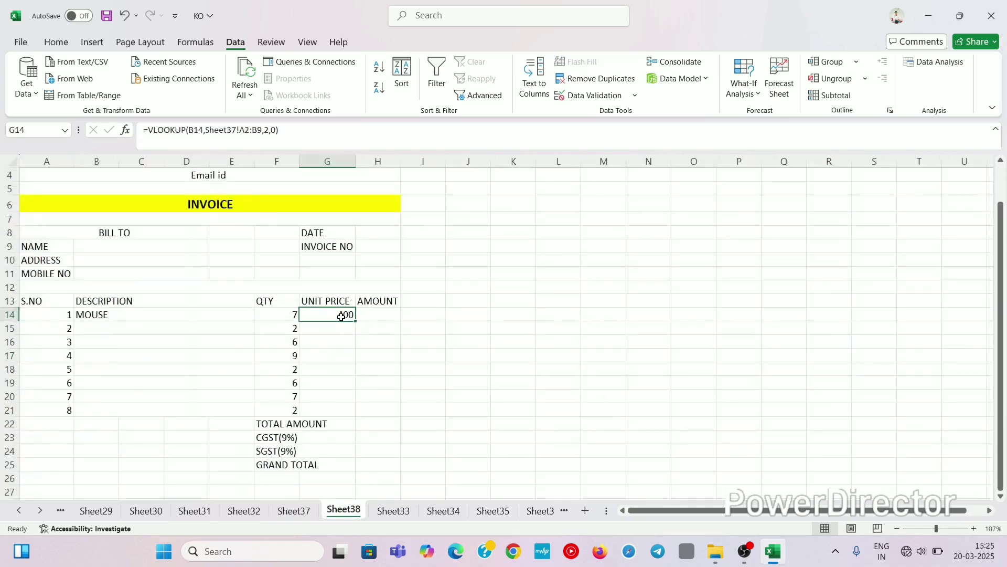
click(202, 314)
click(261, 317)
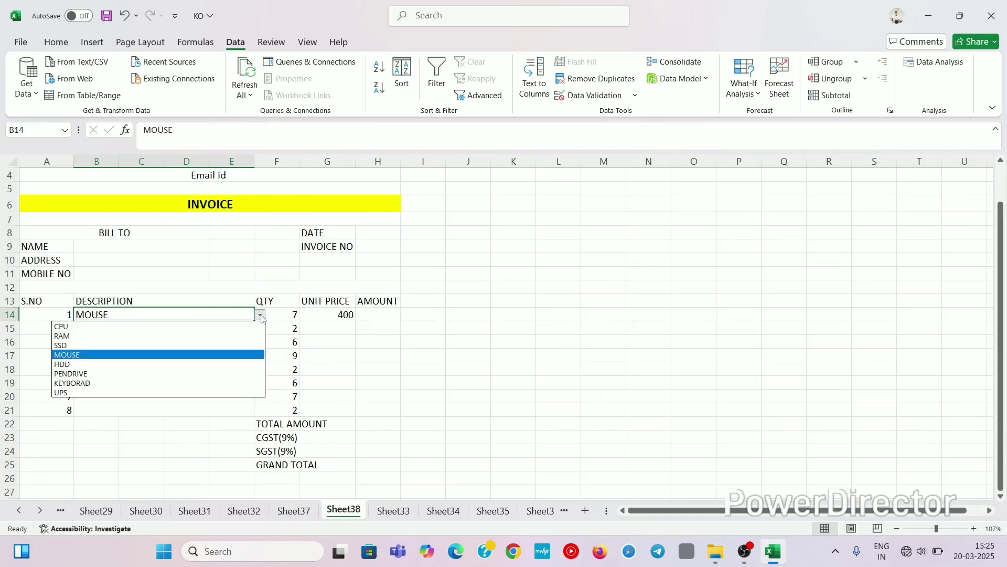
click(213, 356)
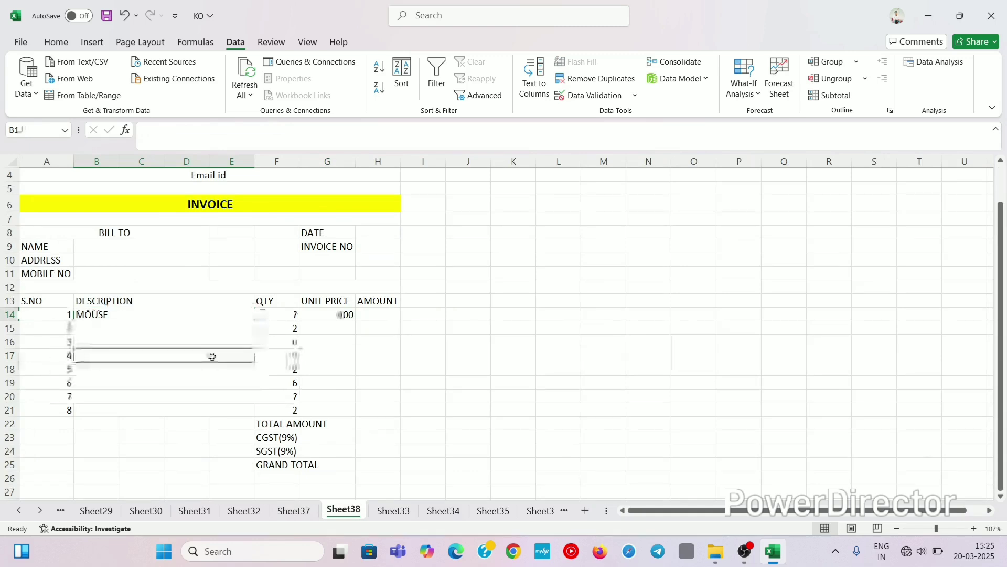
click(213, 355)
click(224, 371)
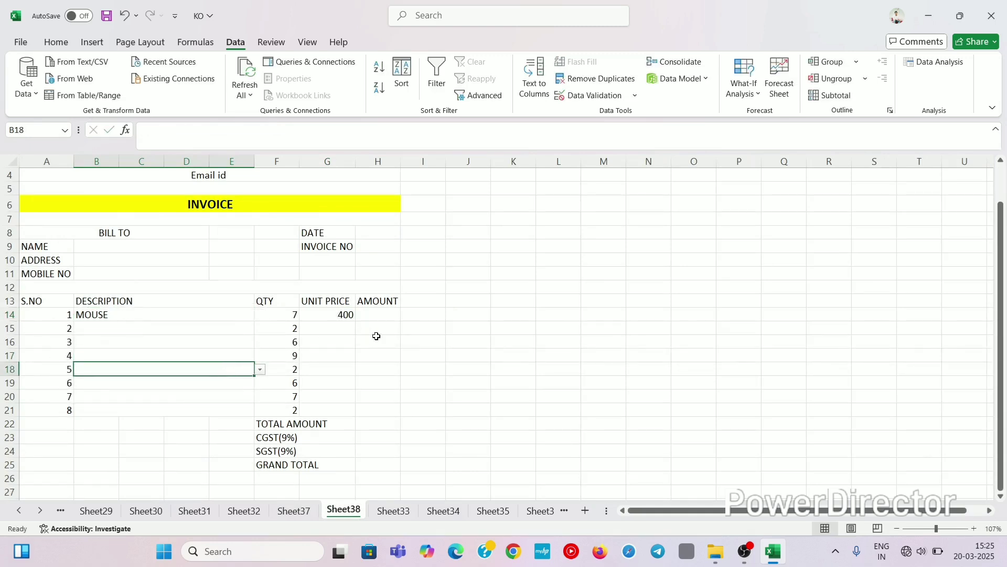
click(338, 316)
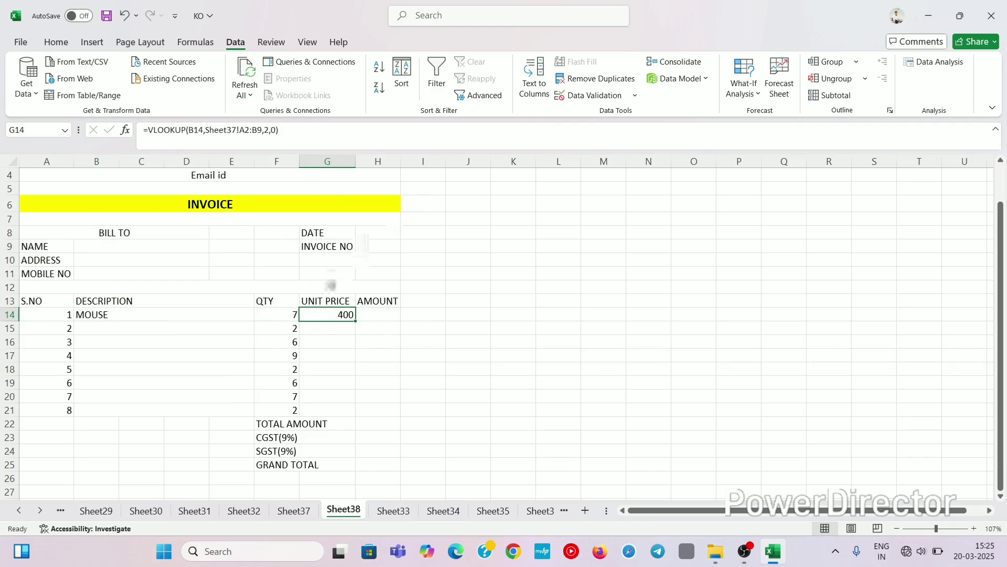
Step: Choose HDD as the second item's description in B15
click(334, 349)
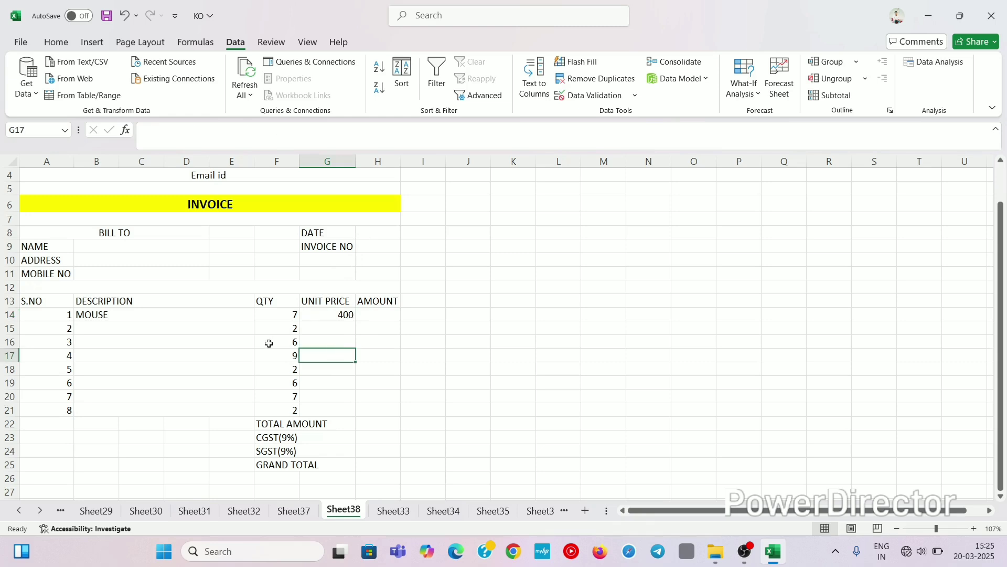
click(206, 331)
click(261, 329)
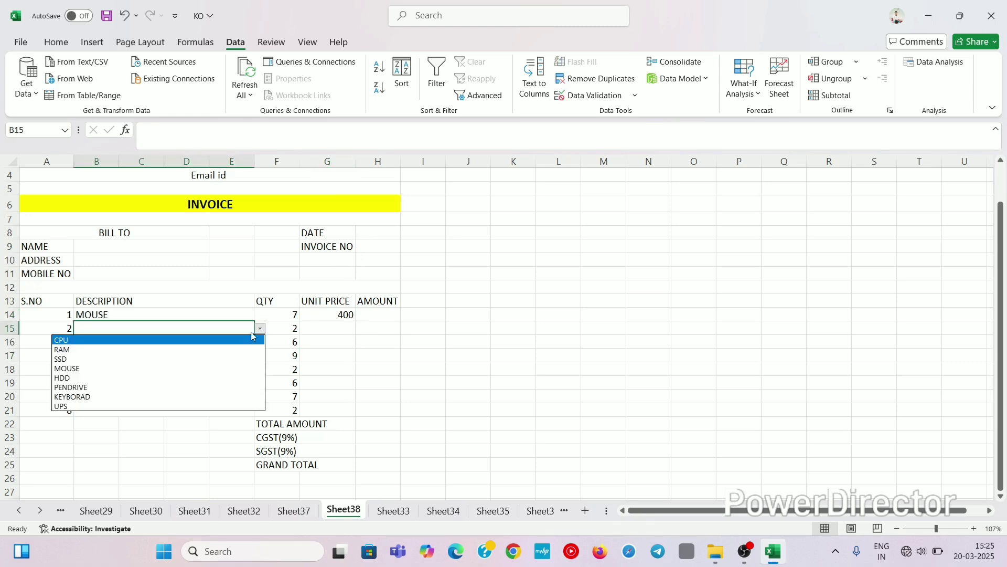
click(151, 379)
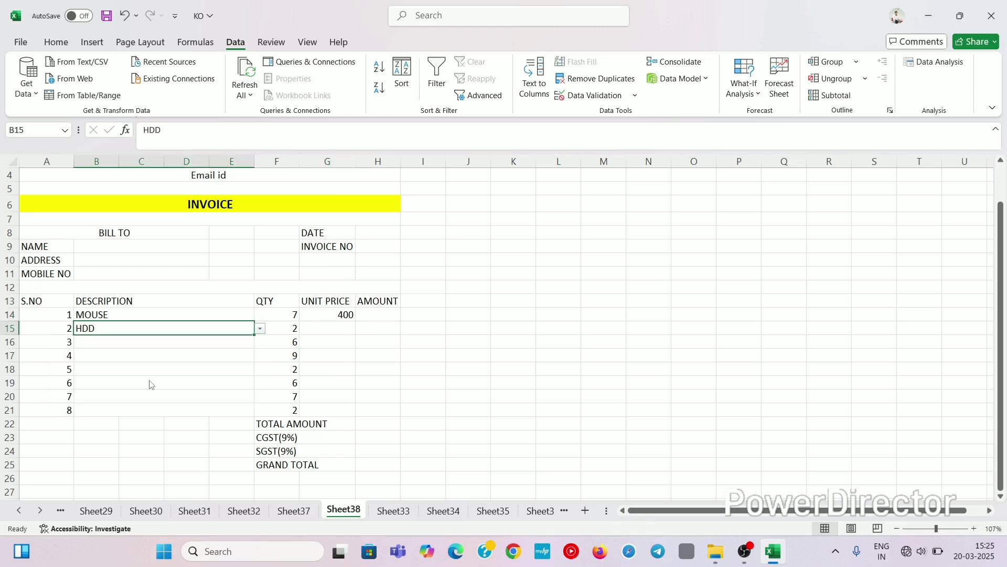
click(184, 382)
click(341, 343)
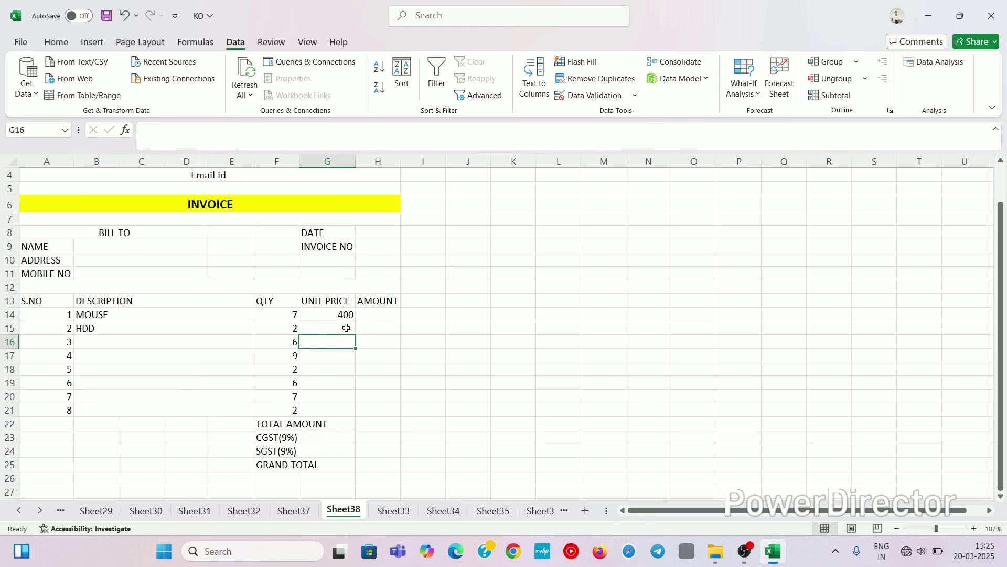
click(346, 328)
Step: Change the first item to HDD so G14's unit price shows 700
click(137, 315)
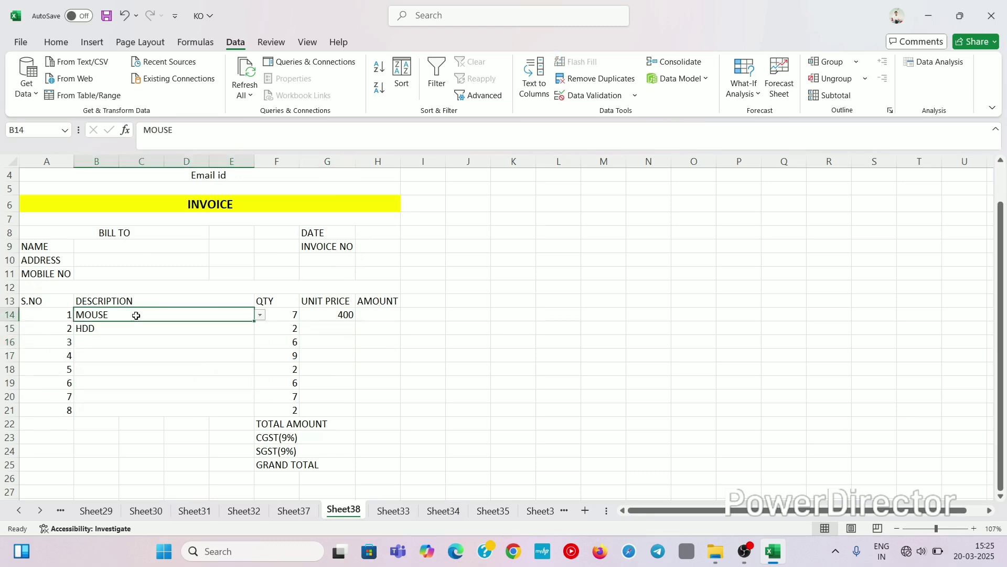
click(261, 315)
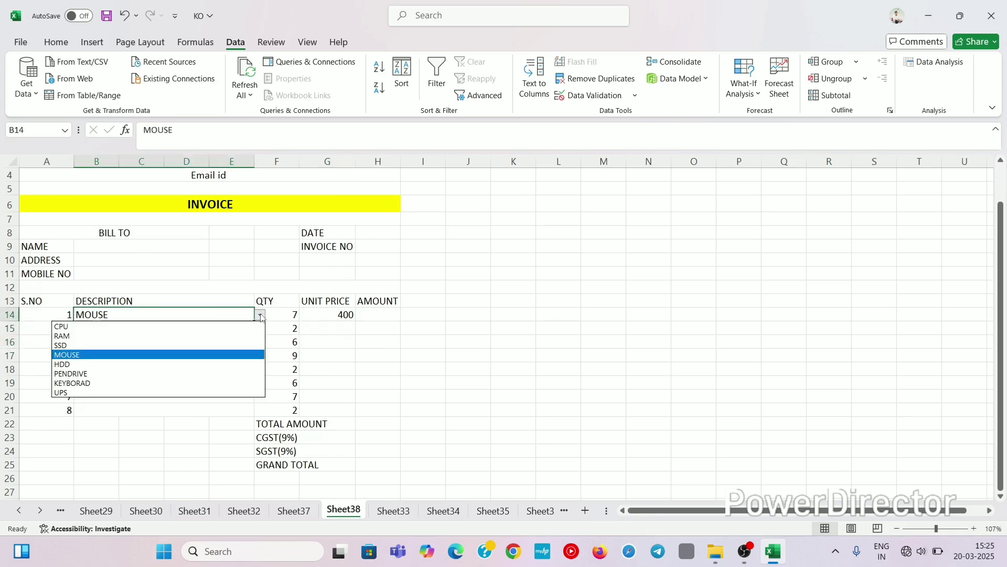
click(111, 362)
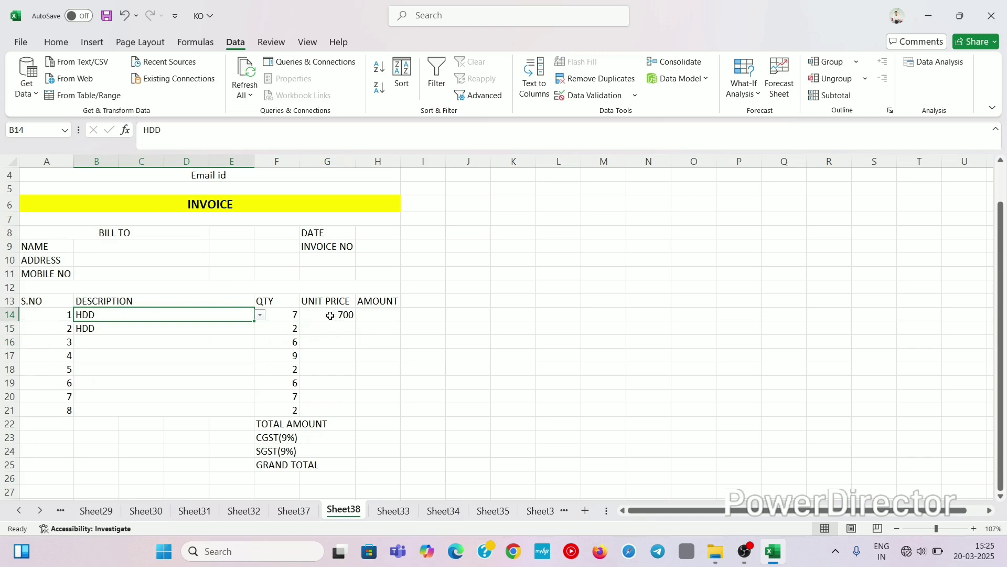
click(147, 342)
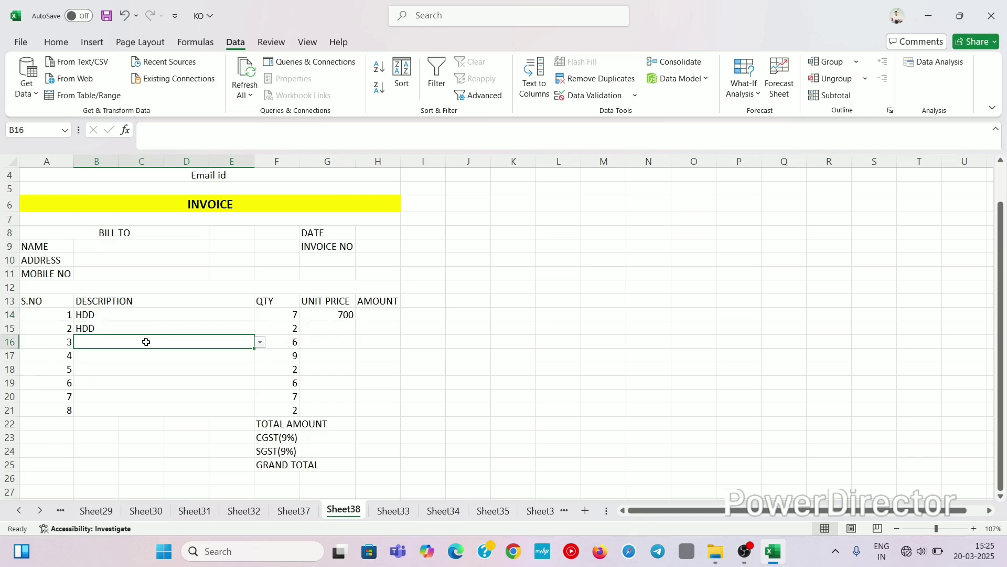
click(166, 315)
click(346, 313)
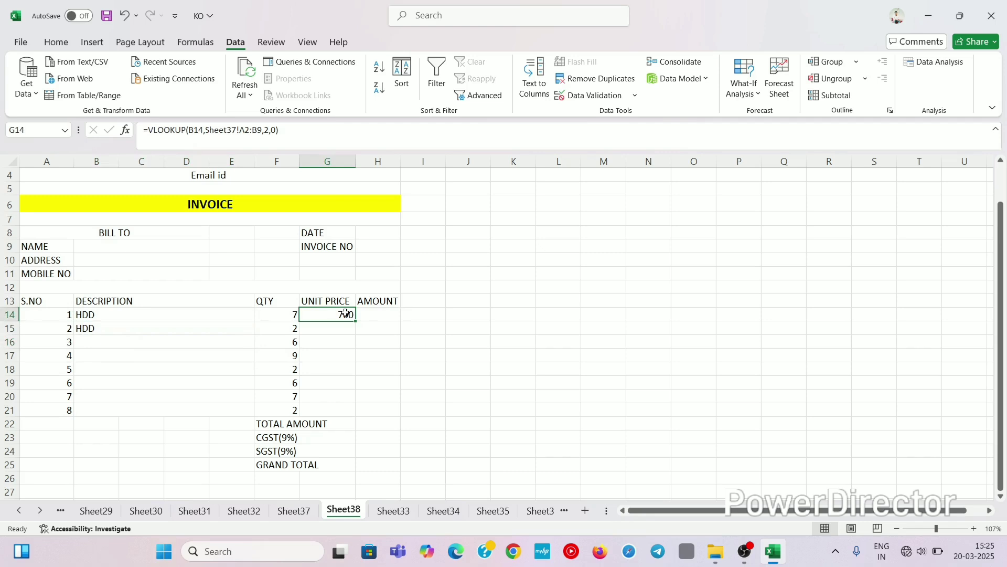
Step: Review G14's lookup formula against the still-empty unit price cell G16
click(338, 338)
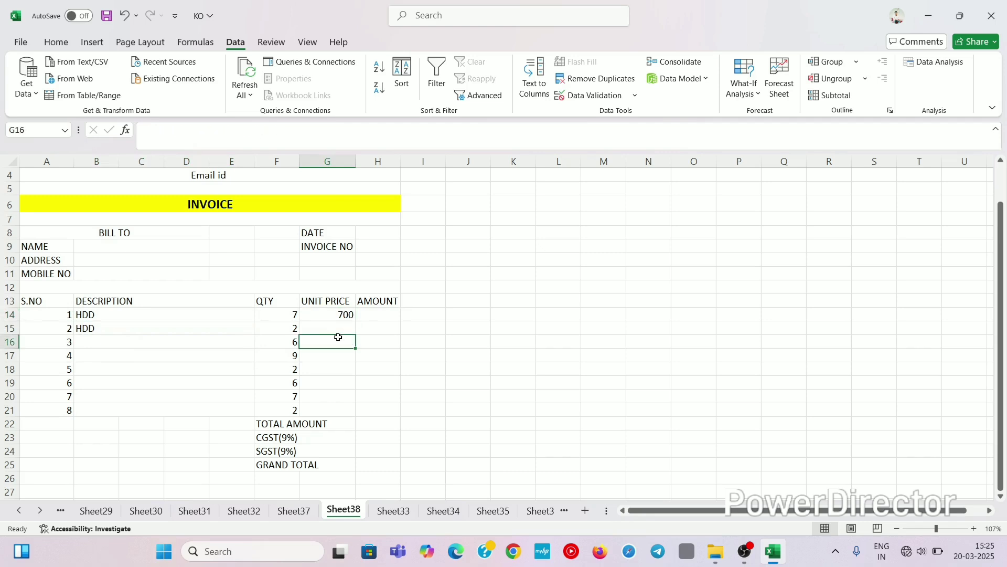
click(343, 313)
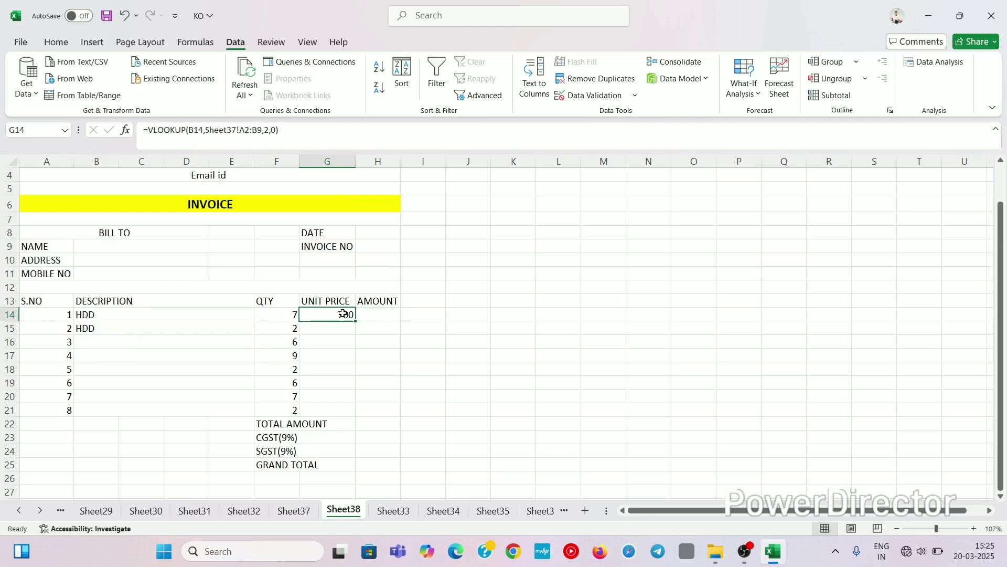
click(379, 316)
click(341, 315)
click(329, 342)
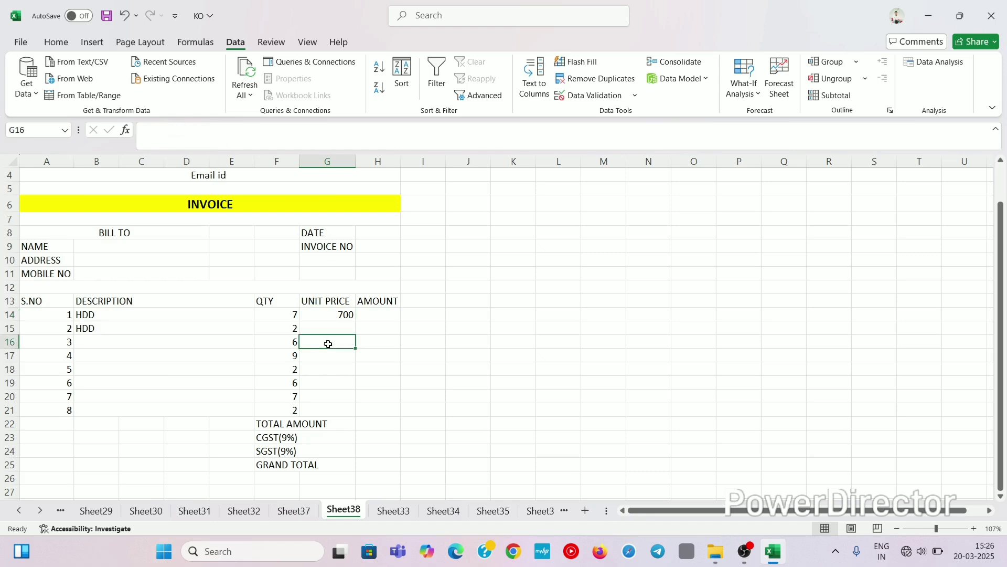
click(352, 315)
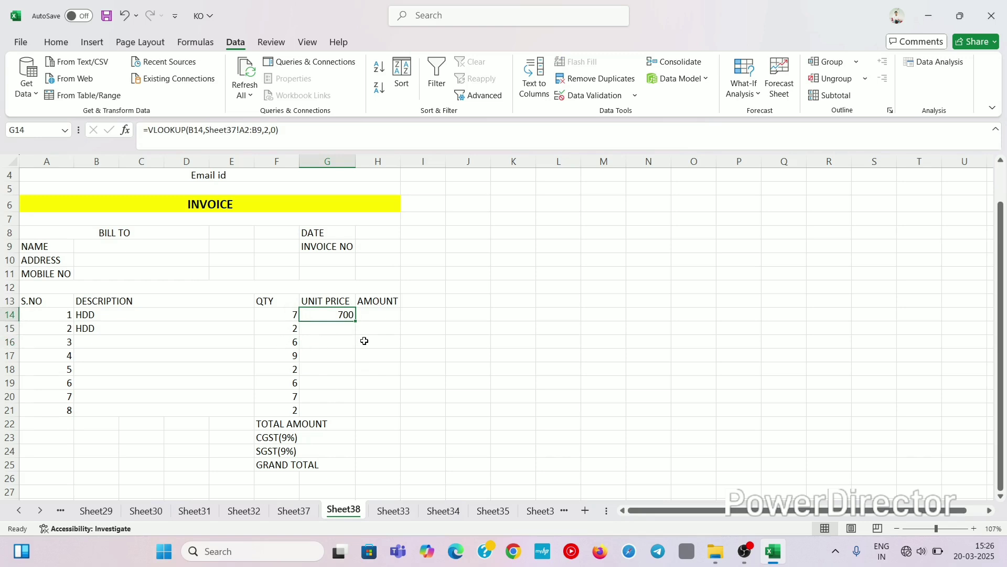
click(379, 313)
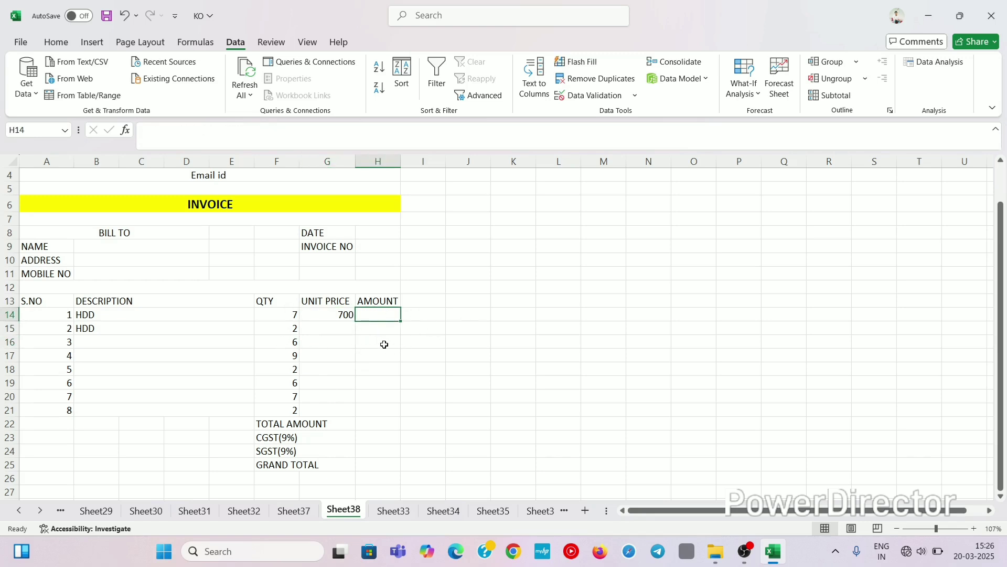
Step: Enter =F14*G14 in H14, giving the first item's amount of 4900
text(=)
key(Left)
key(Left)
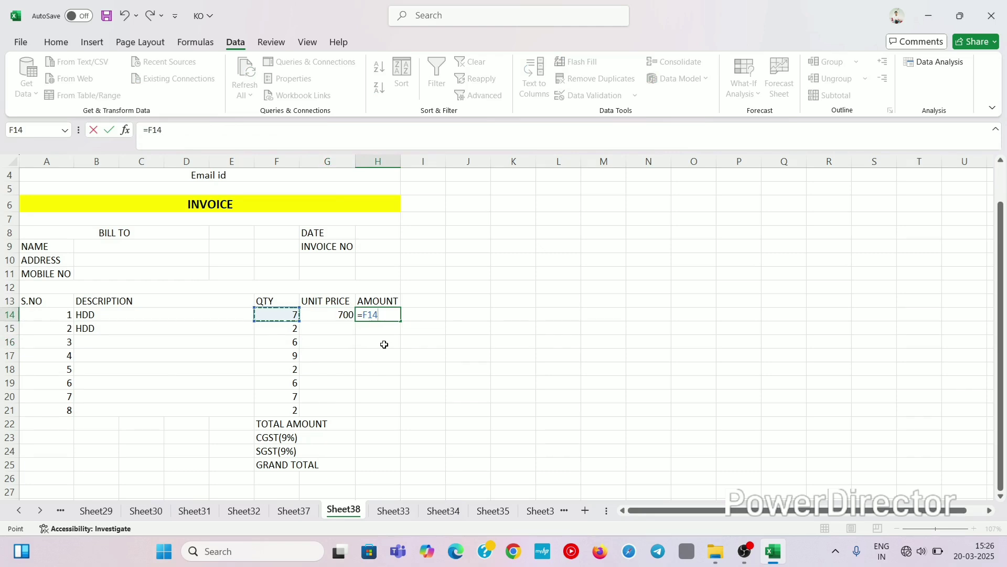
text(*)
key(Left)
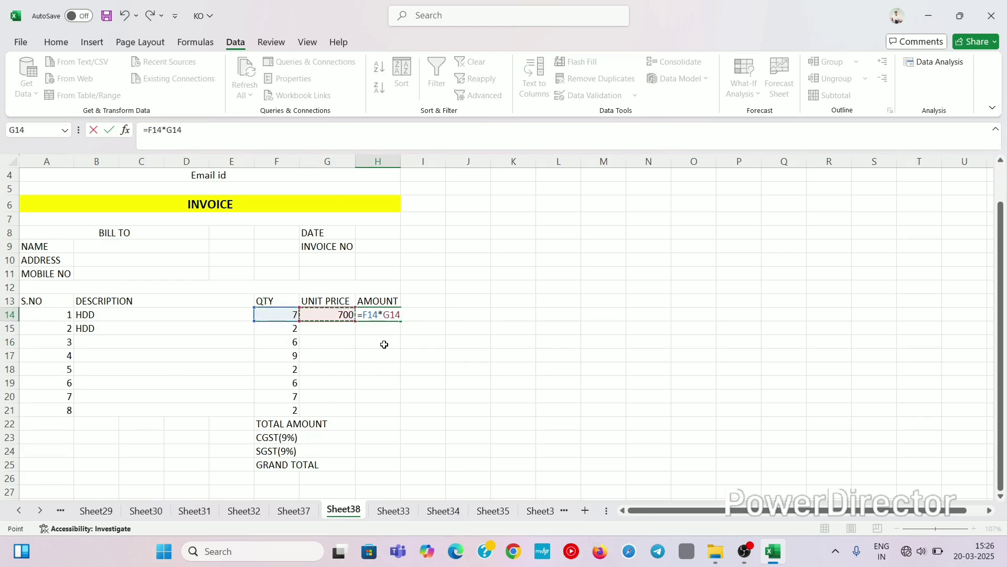
key(Return)
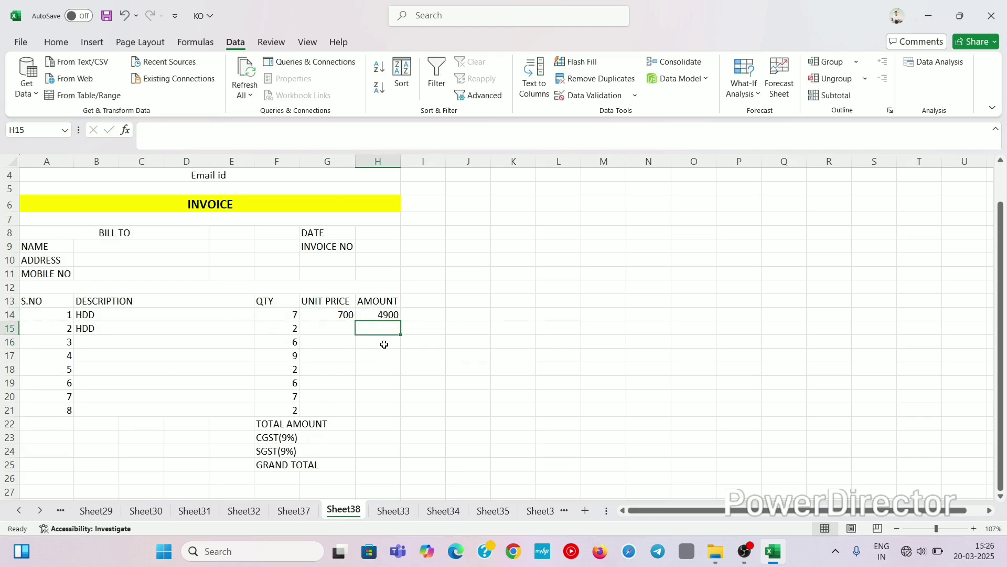
click(367, 424)
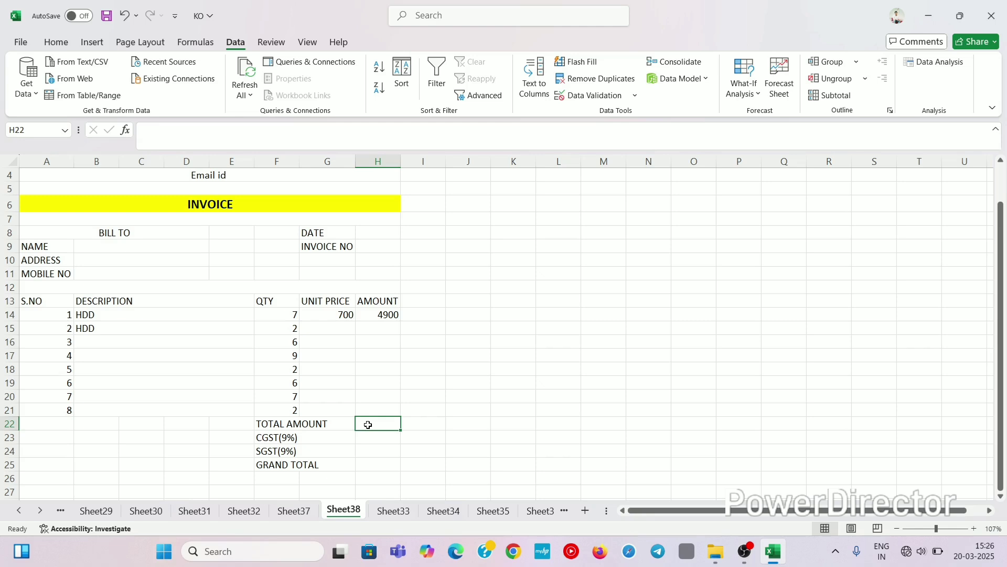
Step: AutoSum H14:H21 into H22 so TOTAL AMOUNT shows 4900
key(alt+equal)
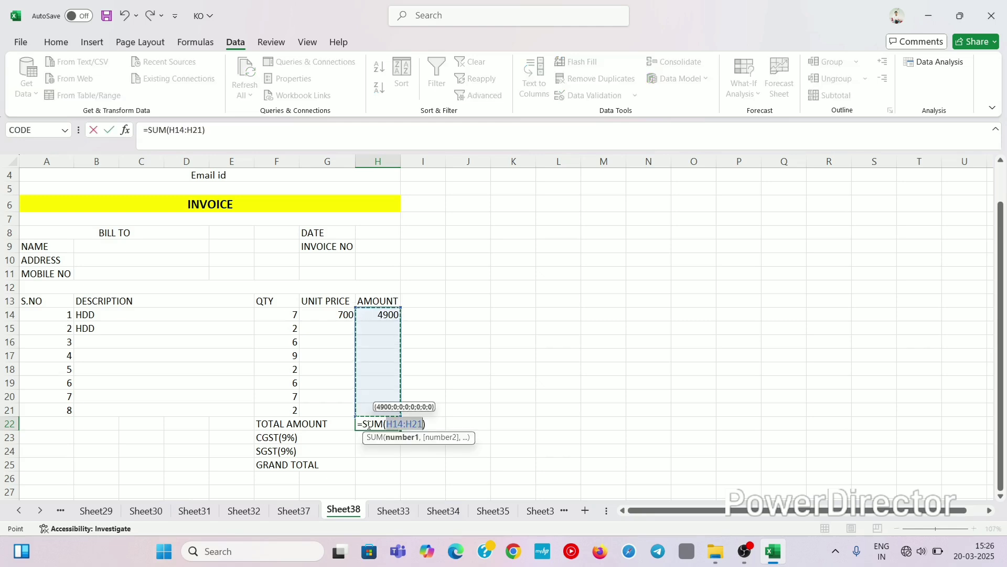
key(Return)
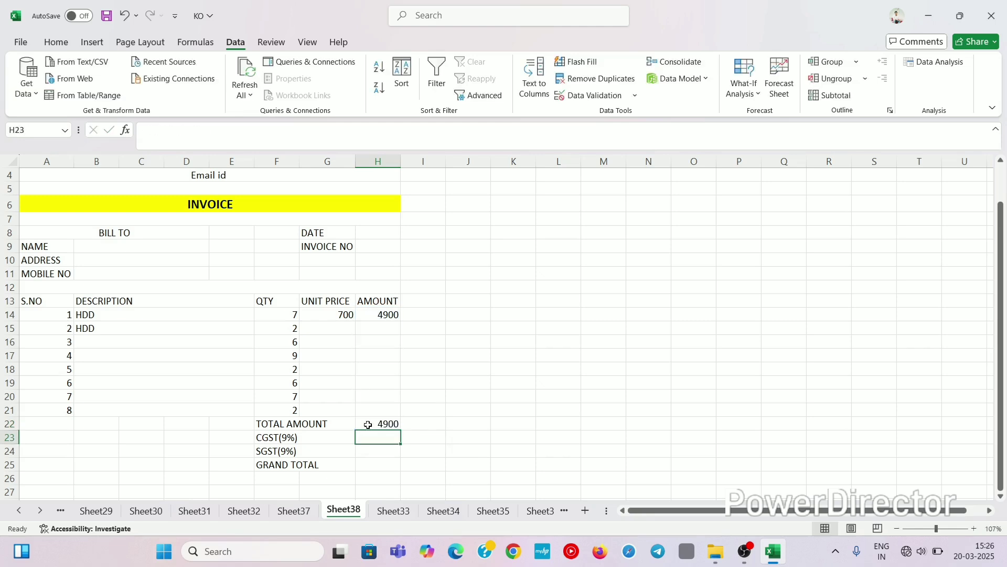
click(383, 357)
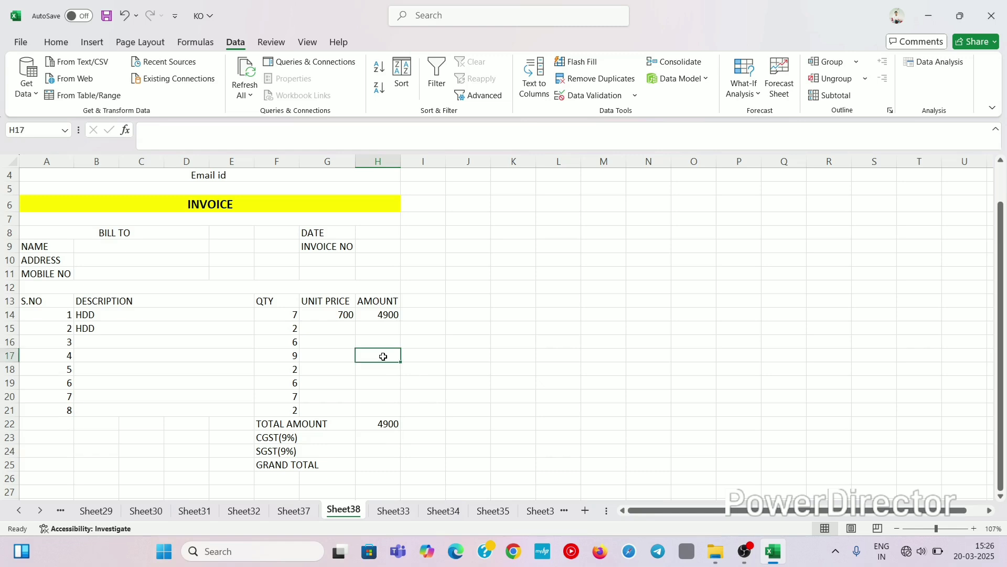
click(381, 424)
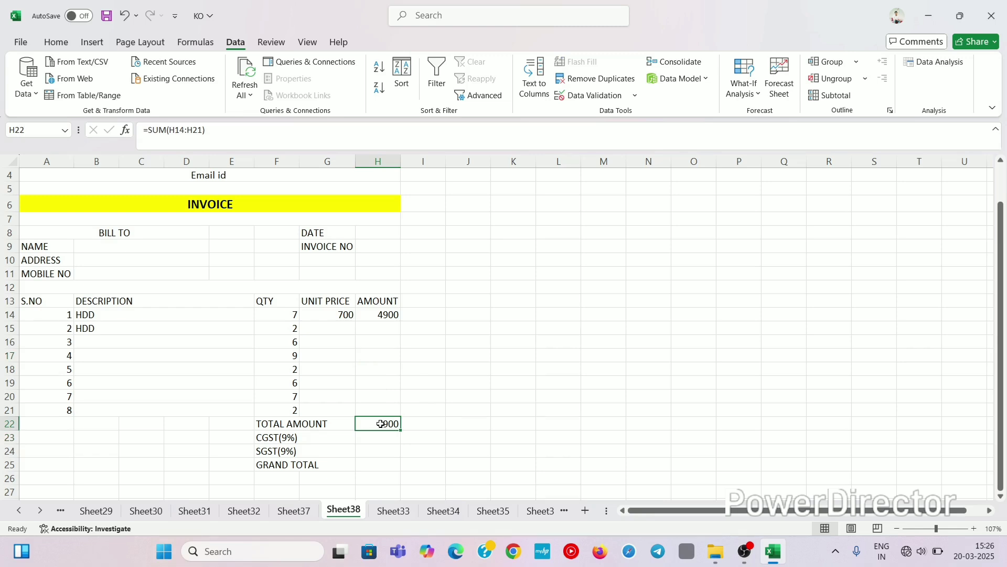
click(388, 441)
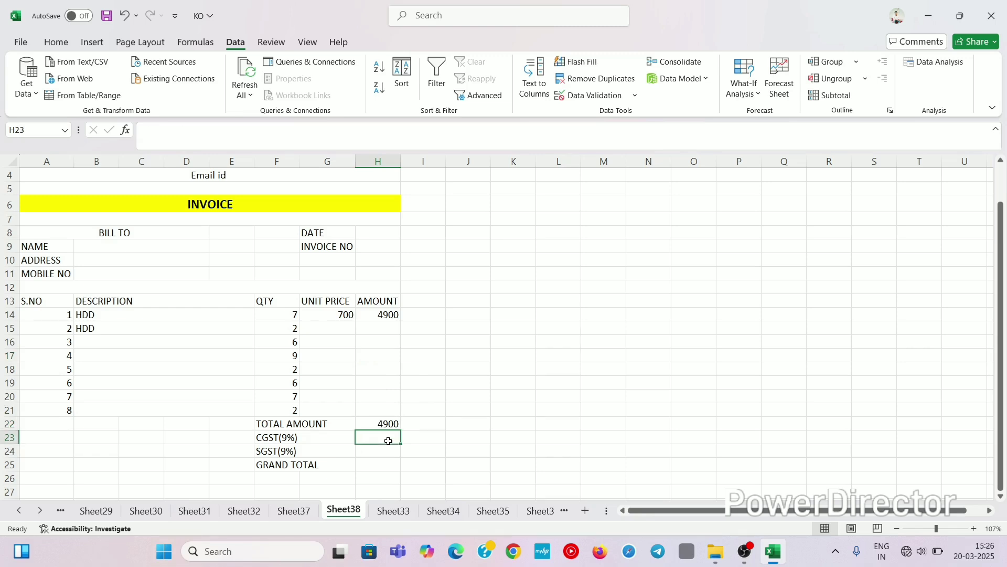
Step: Enter =H22*9% in both H23 and H24, giving CGST and SGST of 441 each
text(=)
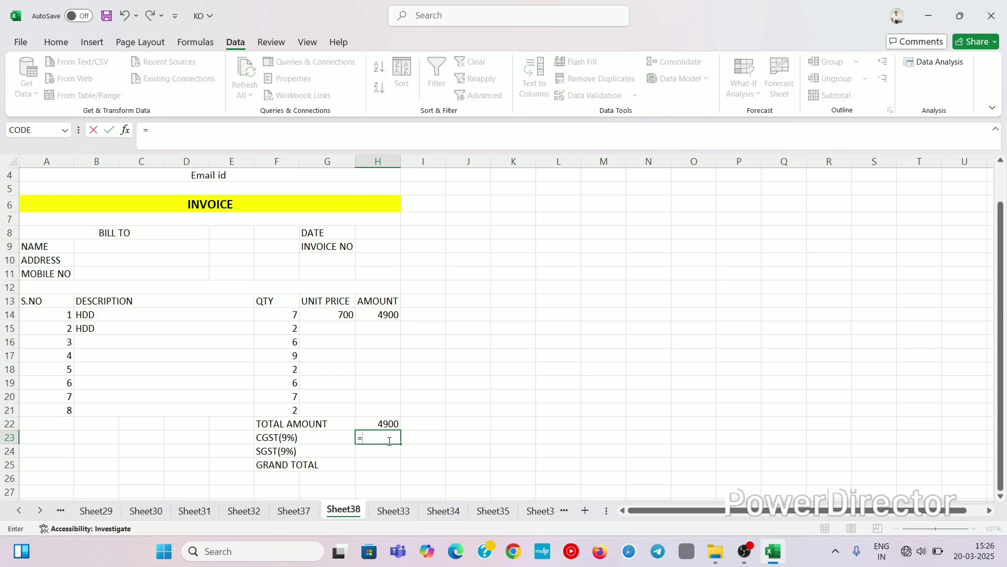
key(Up)
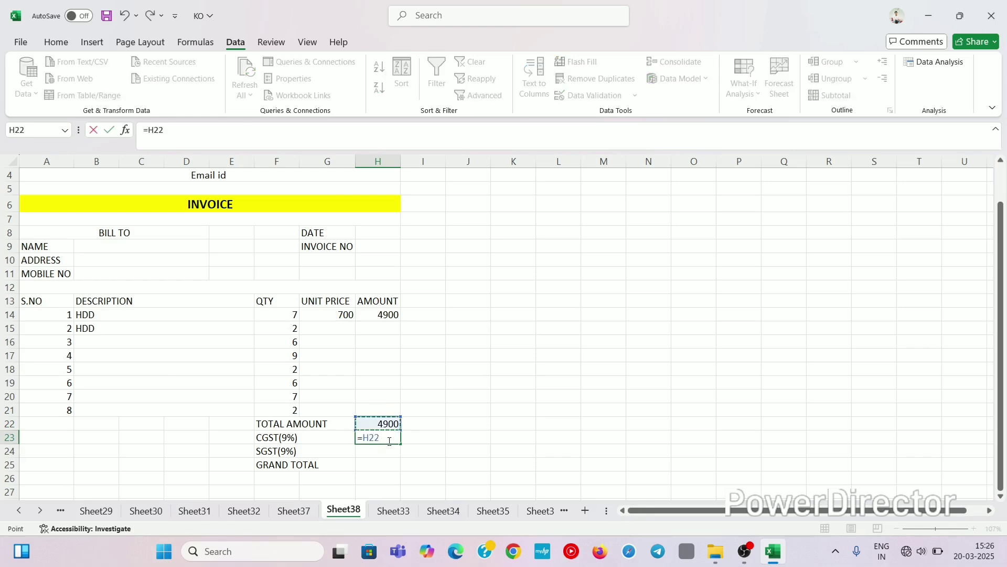
text(*9%)
key(Return)
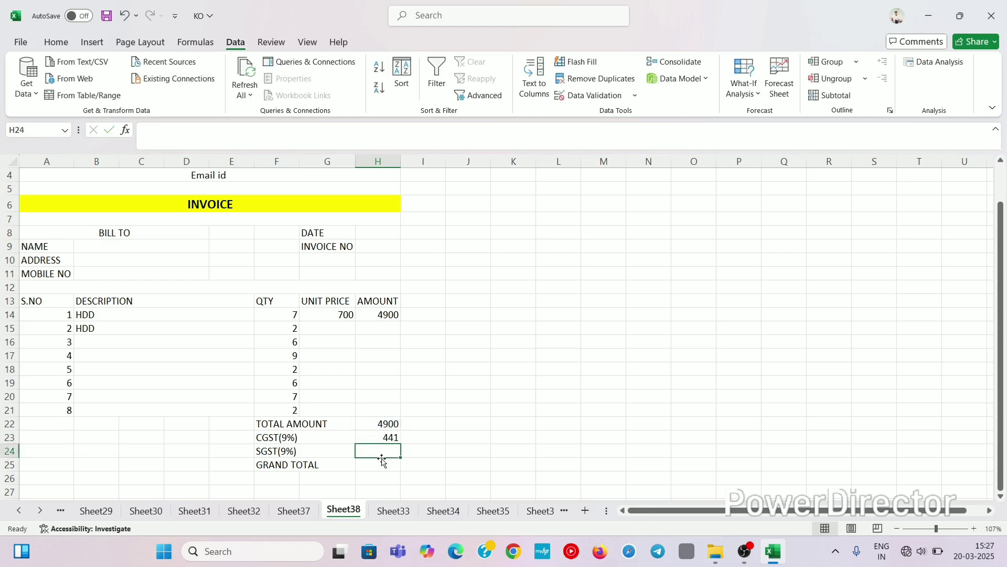
text(=)
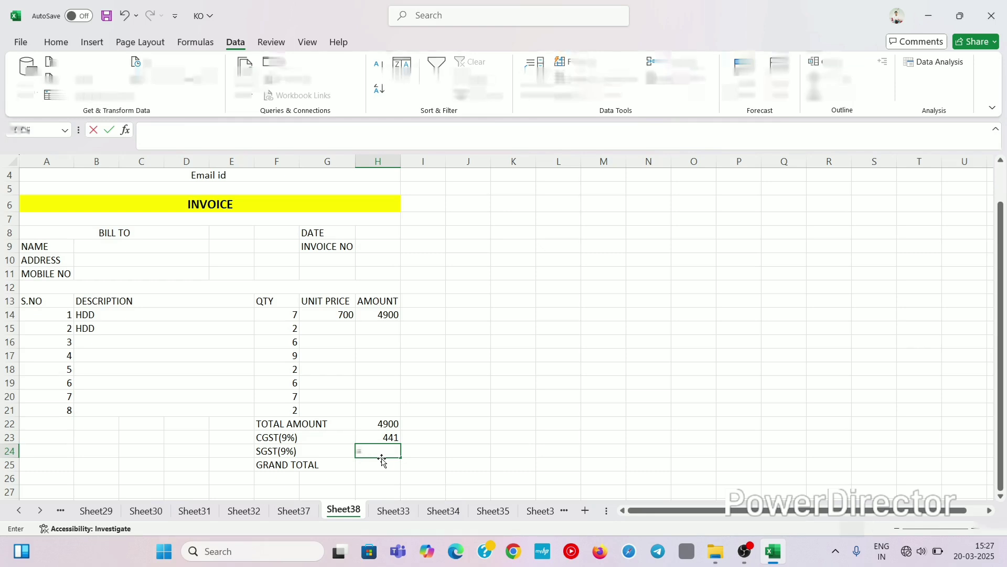
key(Up)
key(Up)
text(*)
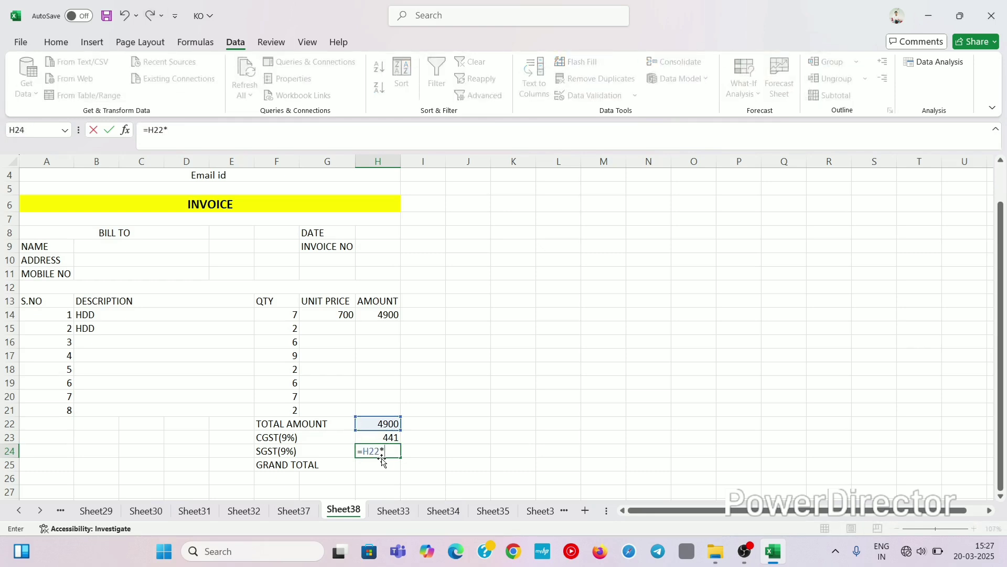
text(9%)
key(Return)
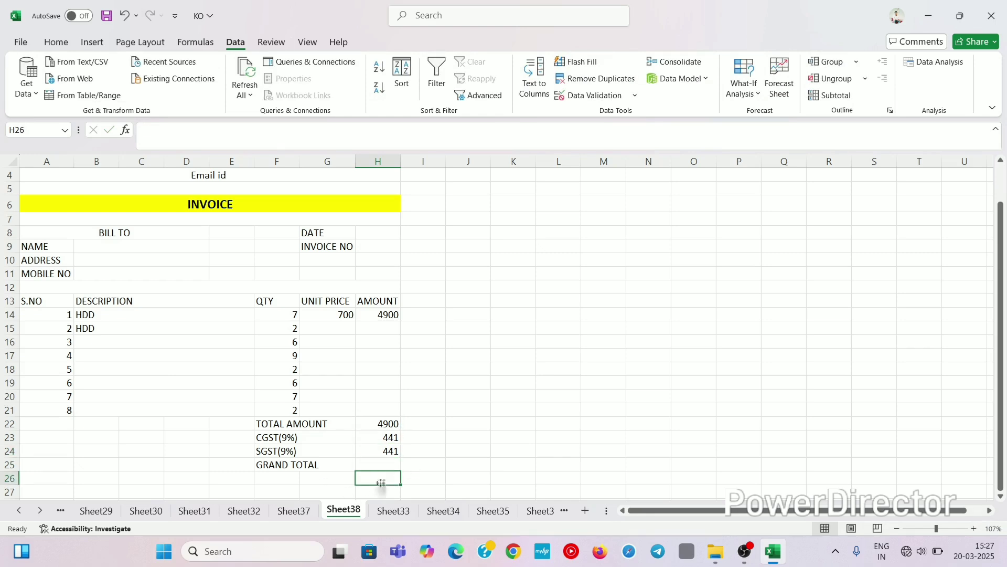
Step: Enter =SUM(H22:H24) in H25 for a grand total of 5782
text(=)
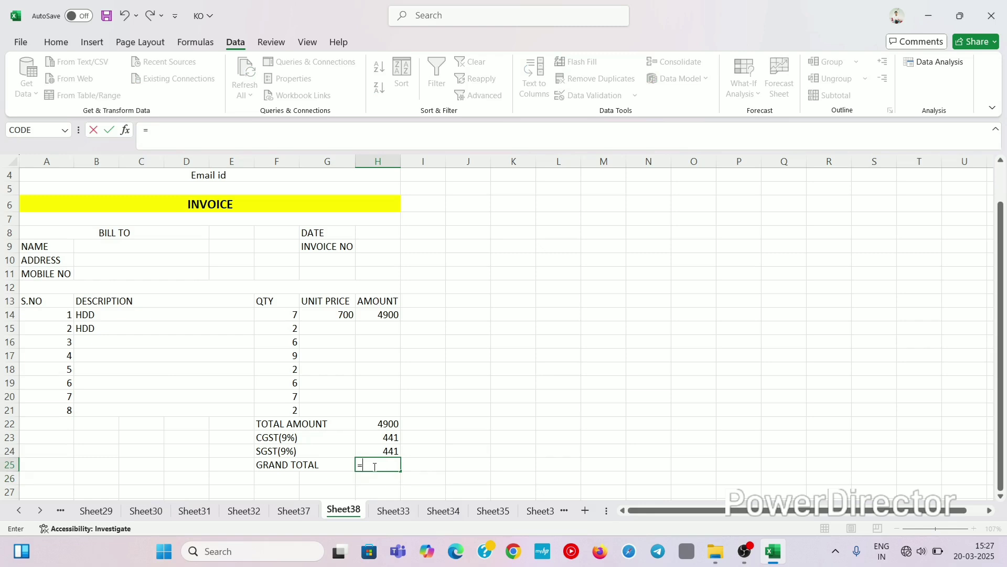
text(SUM()
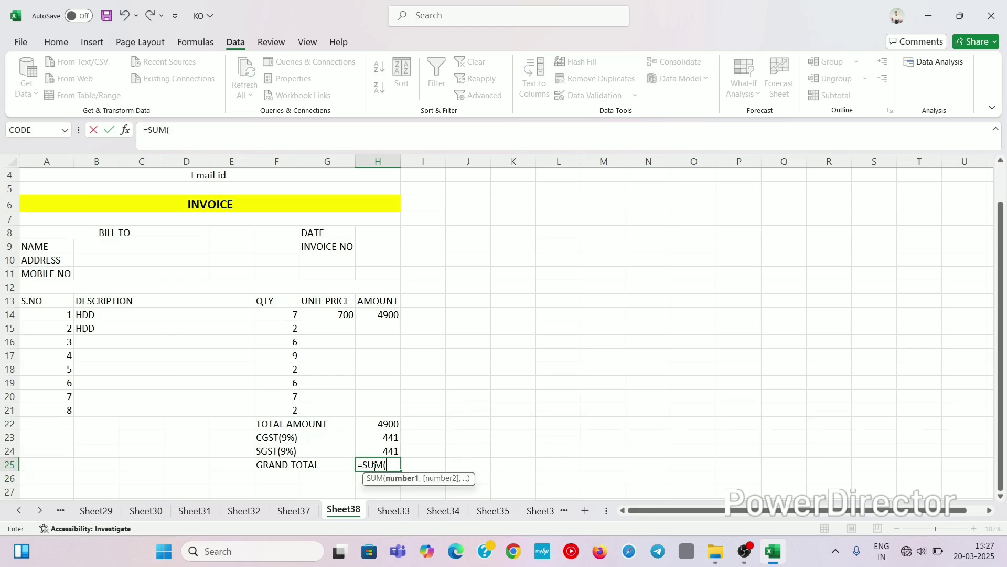
drag(382, 424, 382, 449)
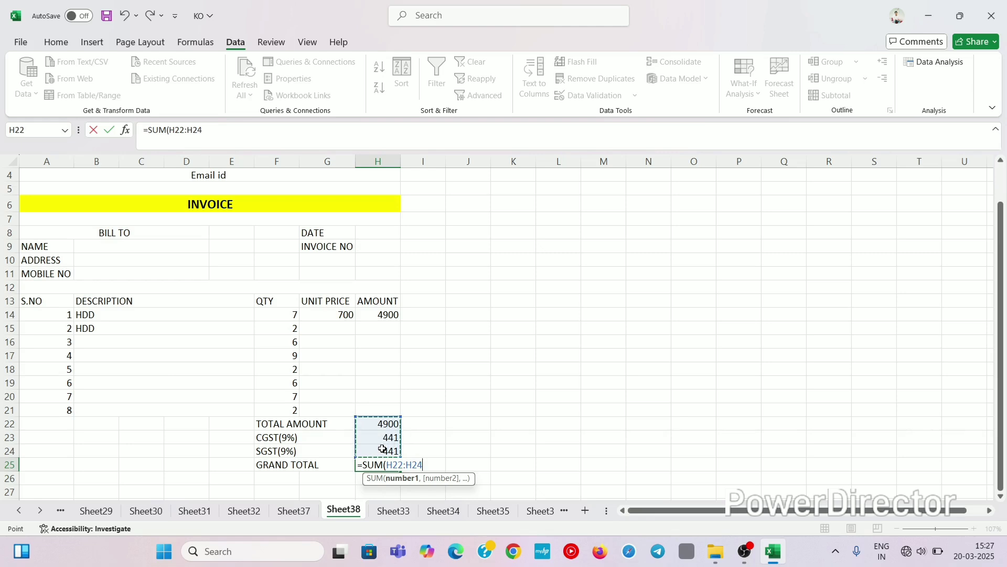
text())
key(Return)
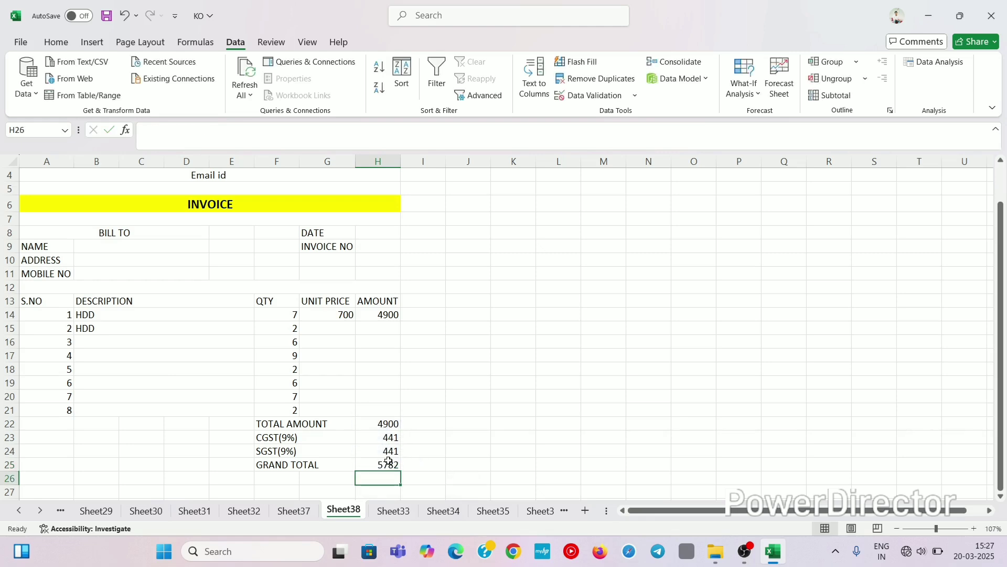
click(388, 462)
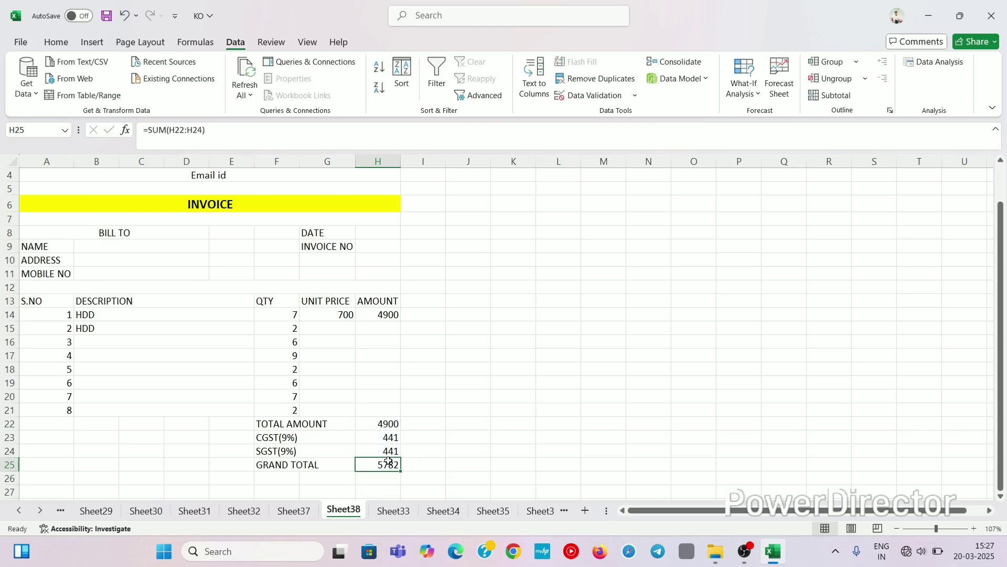
click(378, 421)
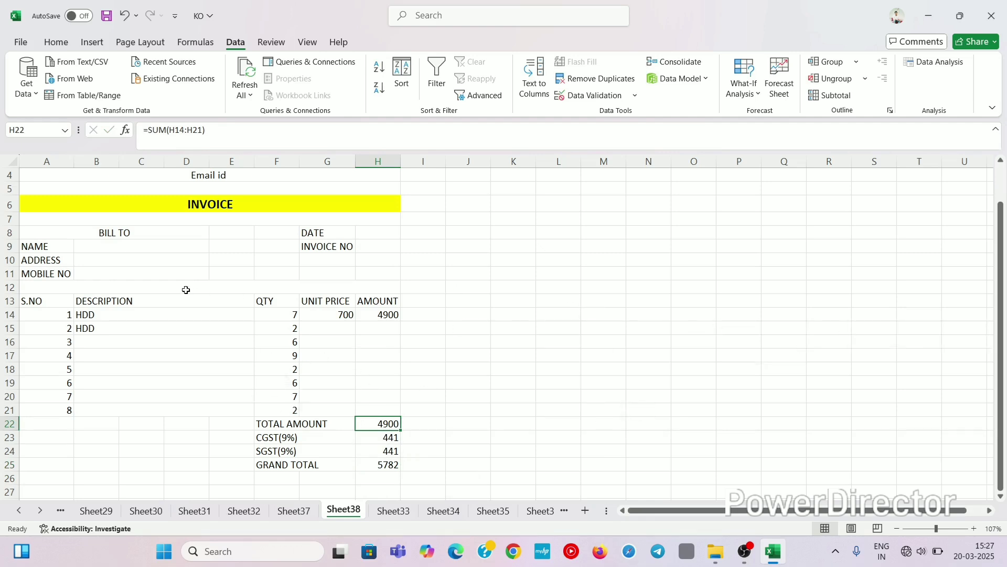
Step: Center the entries in the DESCRIPTION block B13:E21
drag(182, 296, 187, 407)
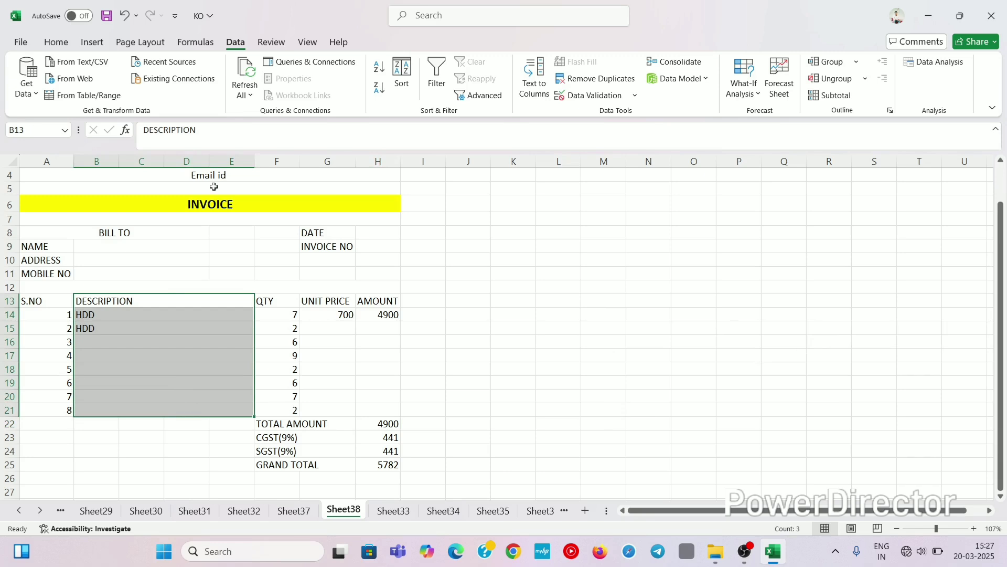
click(64, 44)
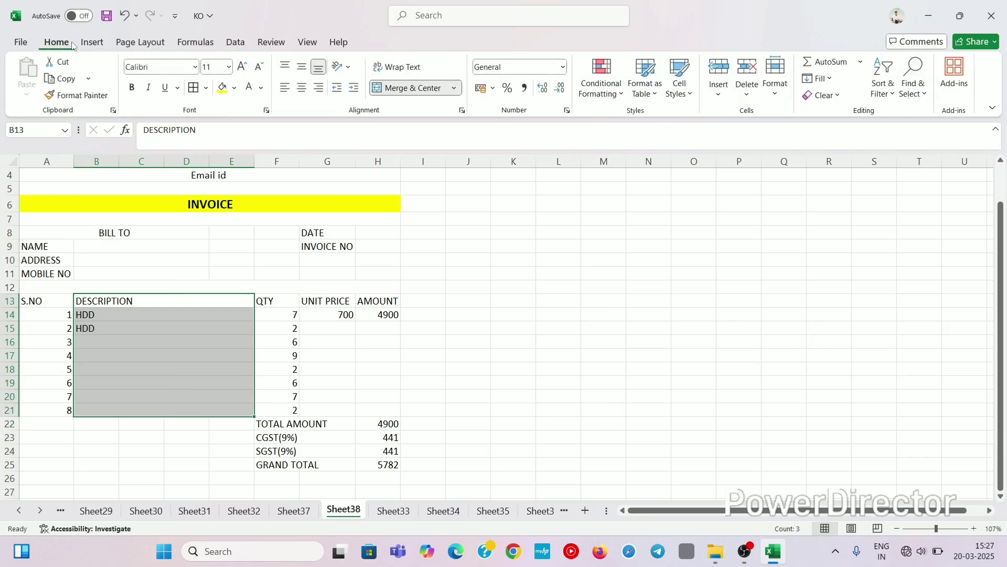
click(302, 87)
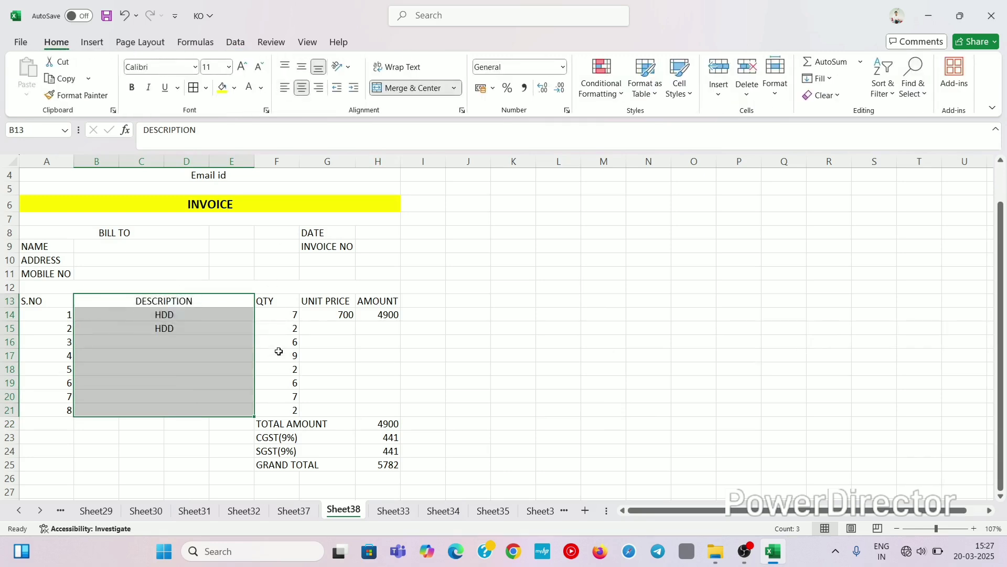
click(309, 368)
Step: Set B15's description from its dropdown list, trying SSD before settling on HDD
click(170, 329)
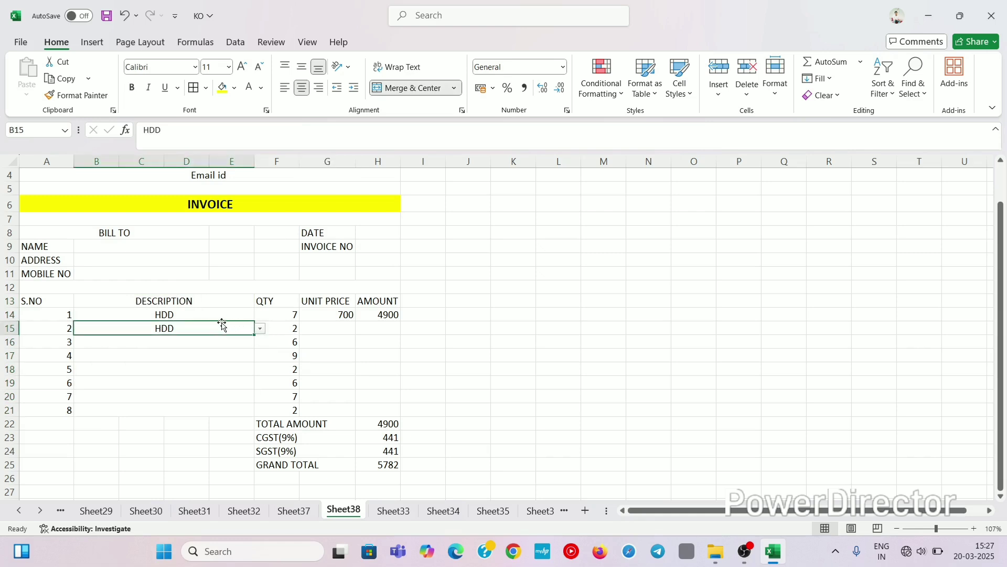
click(260, 329)
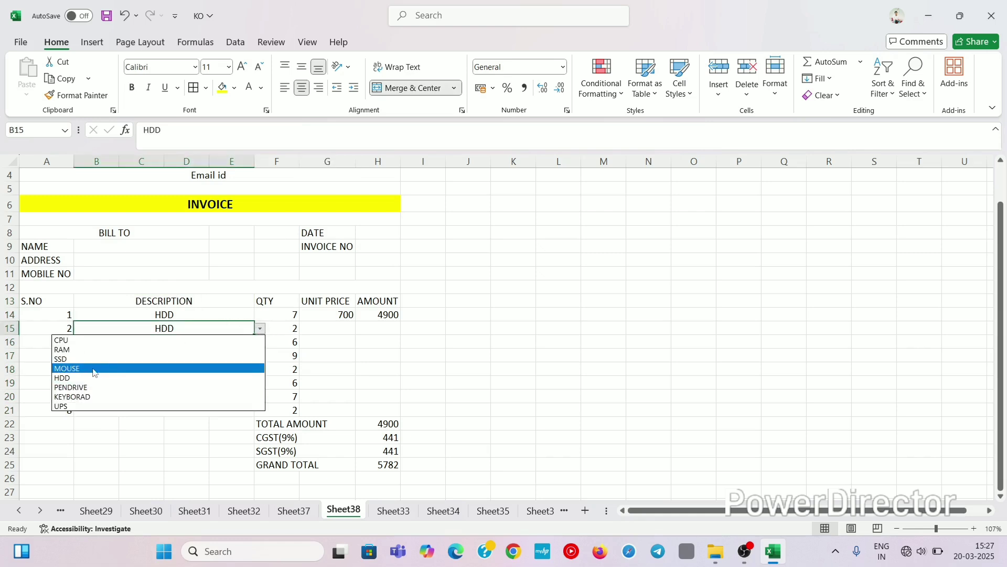
click(72, 360)
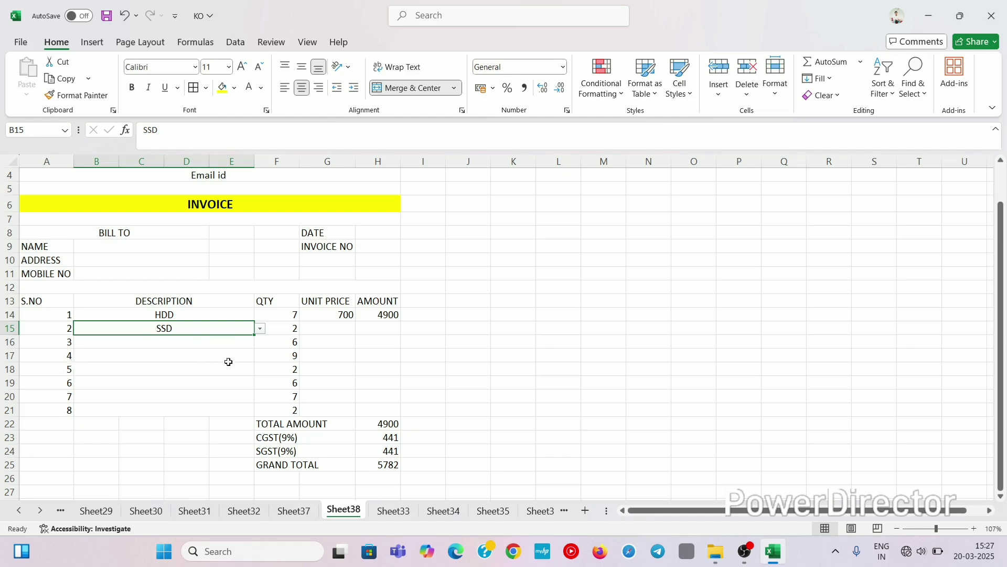
click(435, 379)
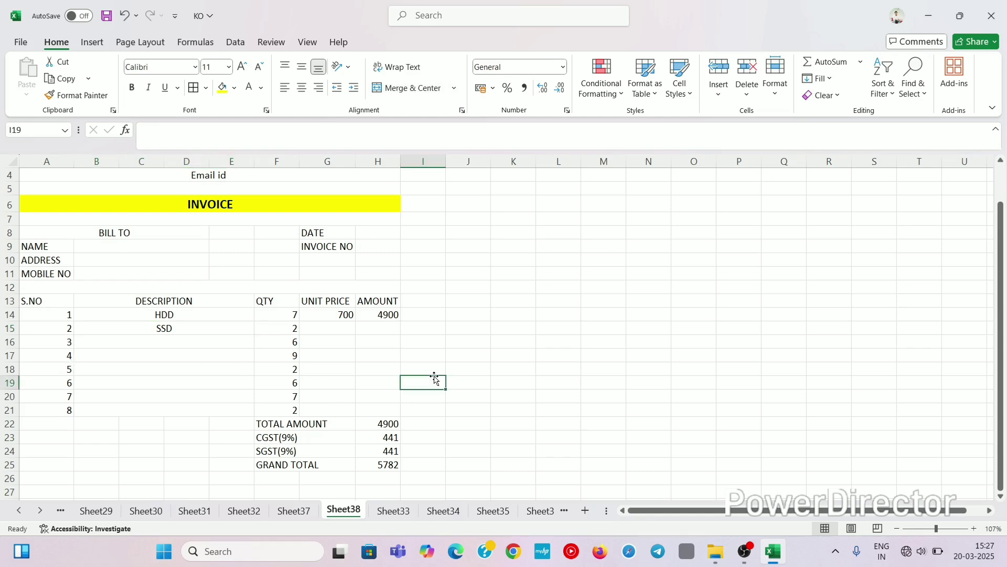
click(383, 343)
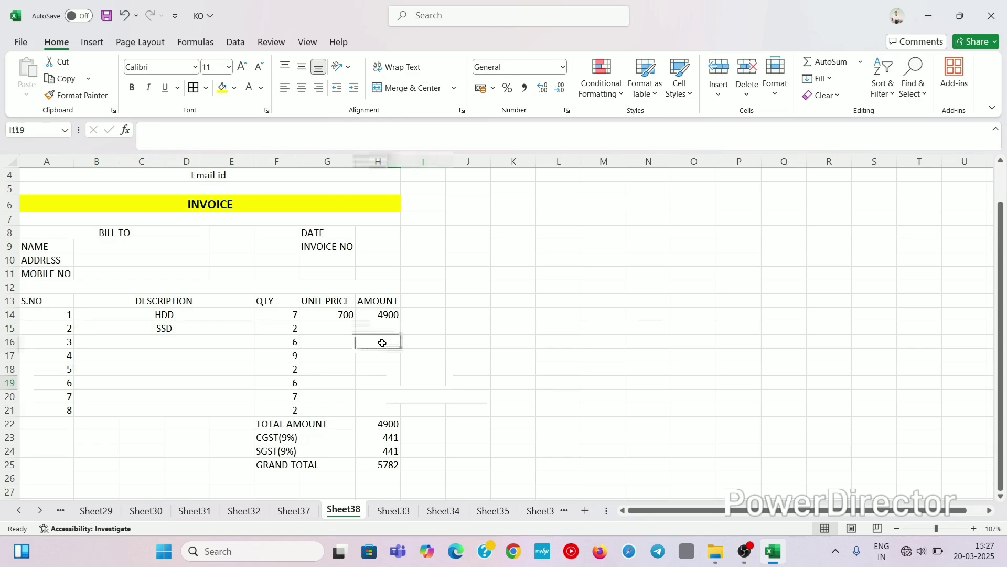
click(198, 325)
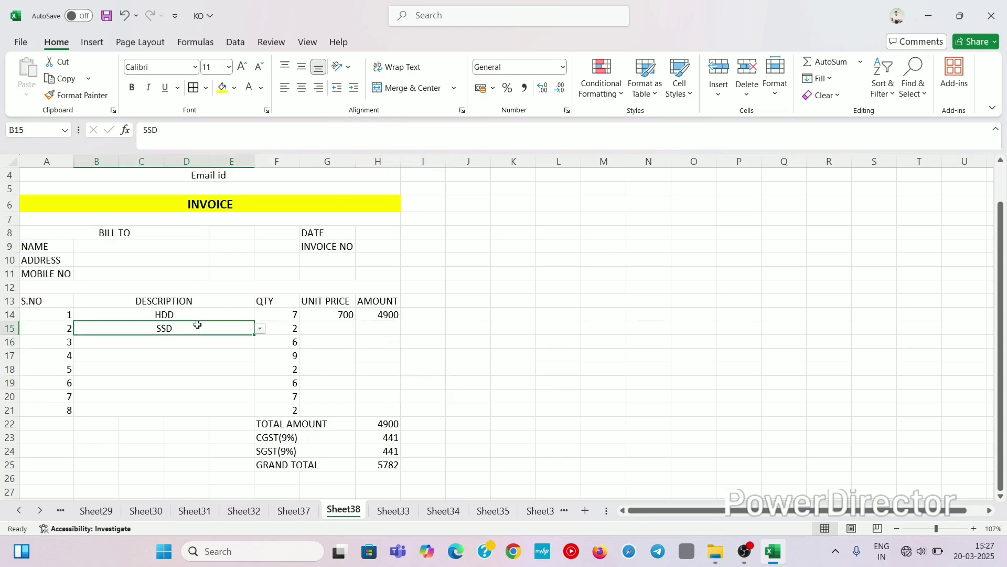
click(260, 329)
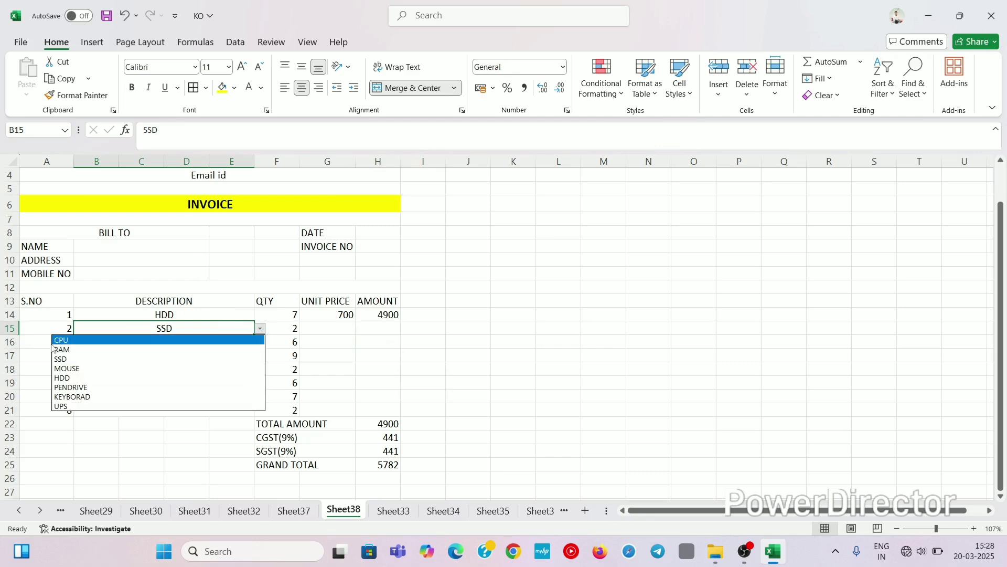
click(68, 378)
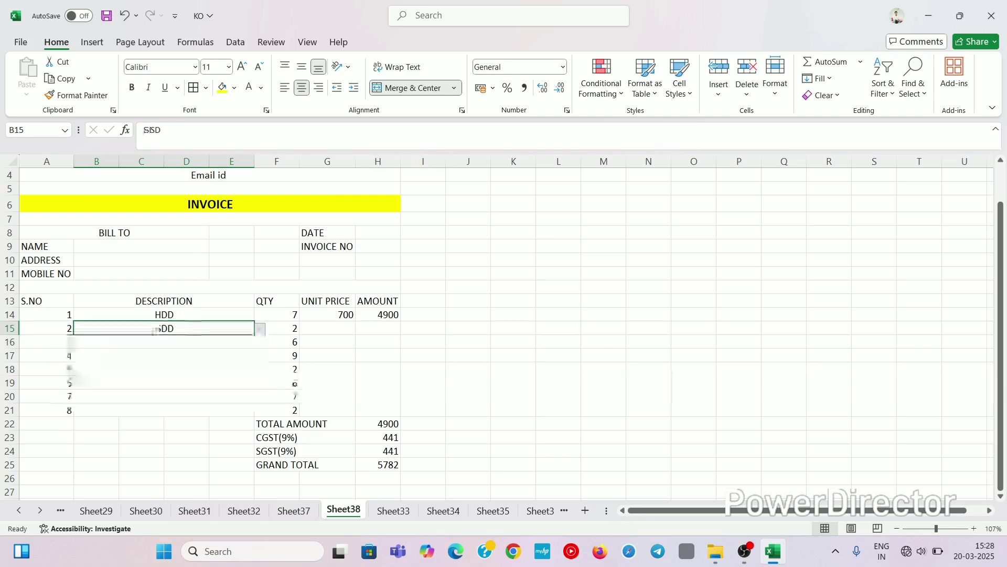
click(240, 355)
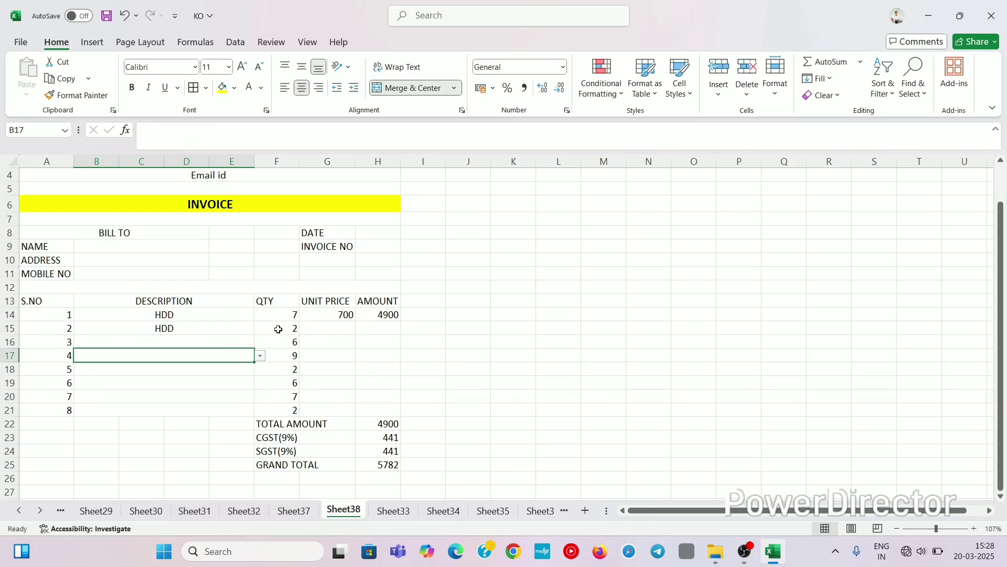
click(439, 343)
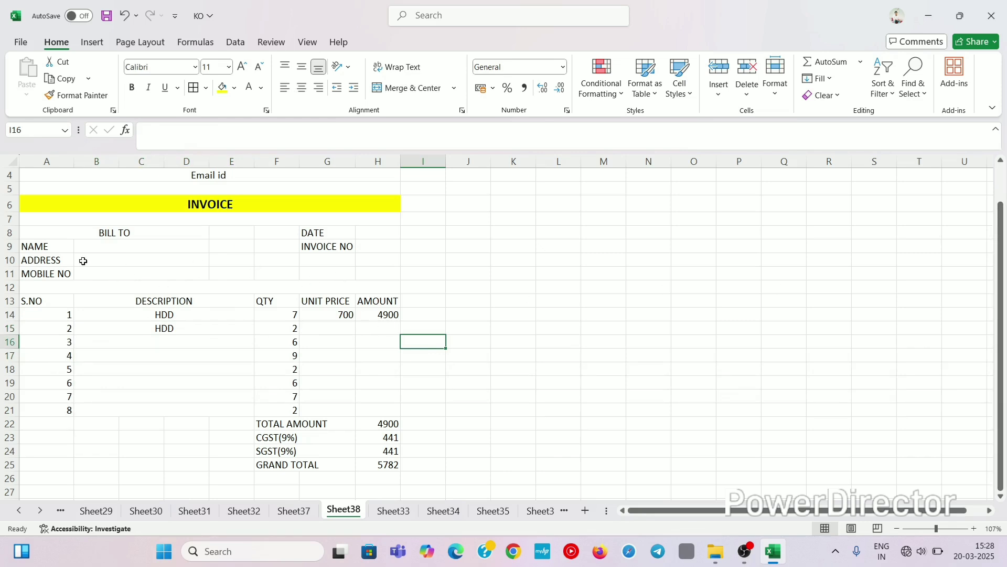
Step: Enter the customer's name in B9, address in B10 and mobile number in B11
click(98, 251)
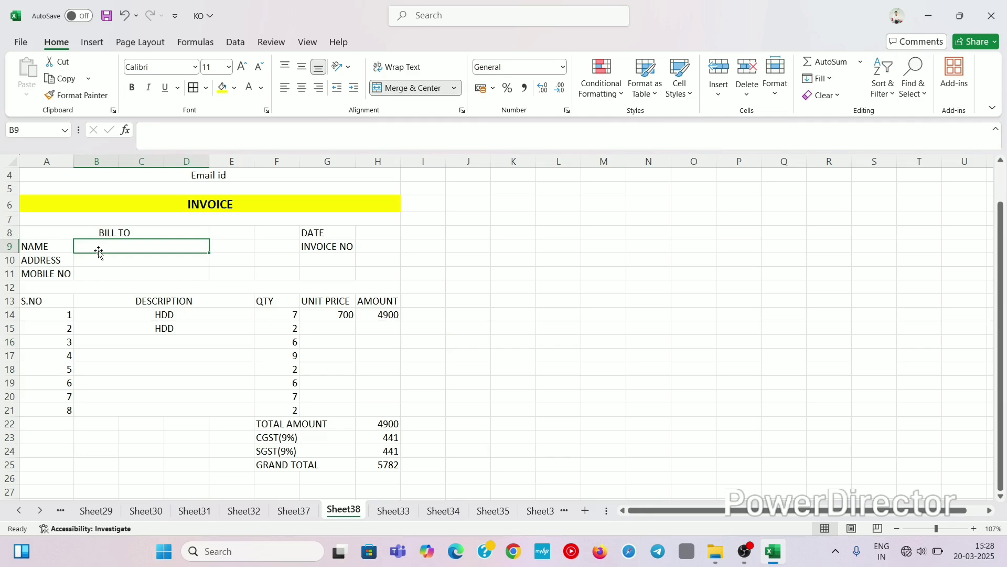
text(MOHIT)
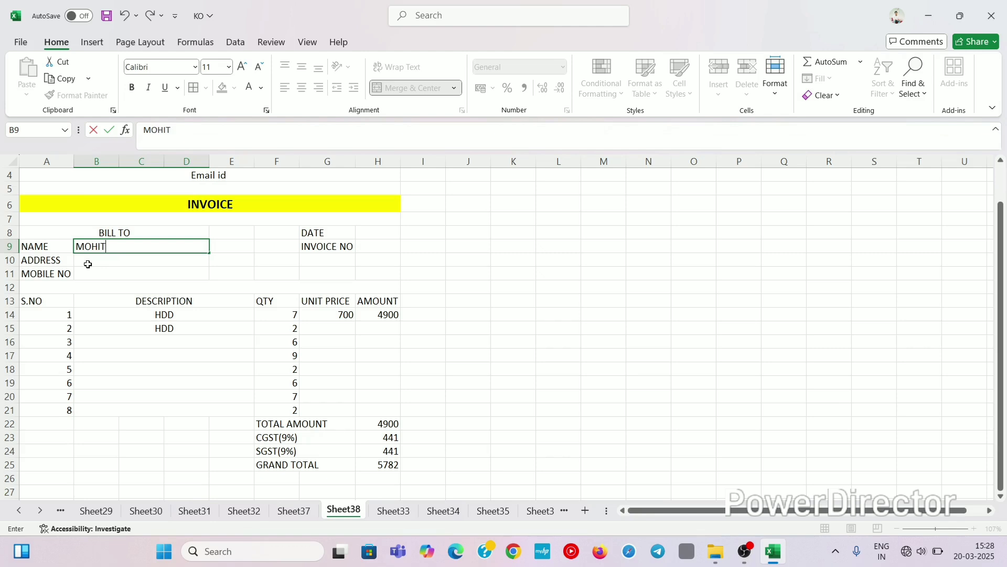
key(Return)
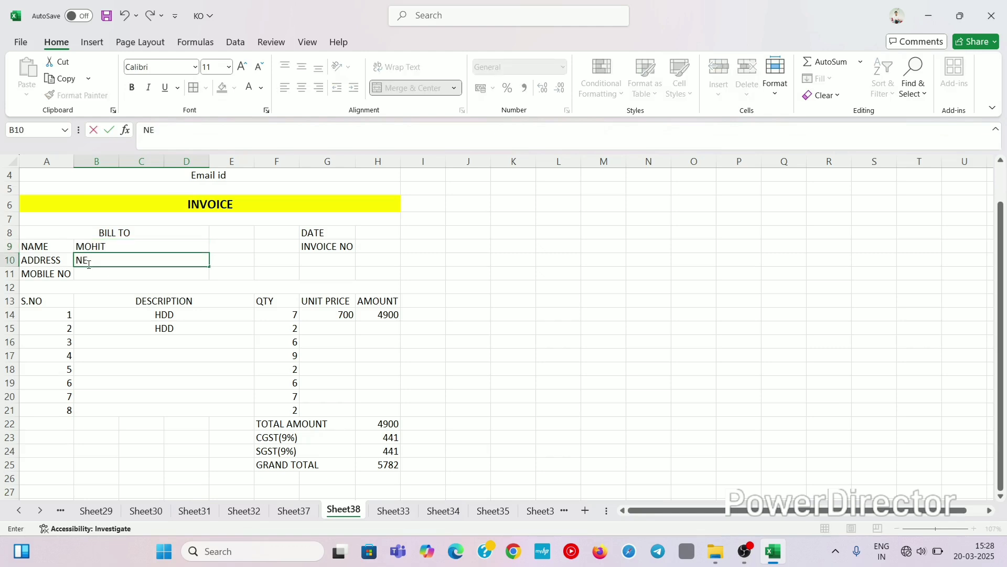
text(HRU PLACE)
click(90, 274)
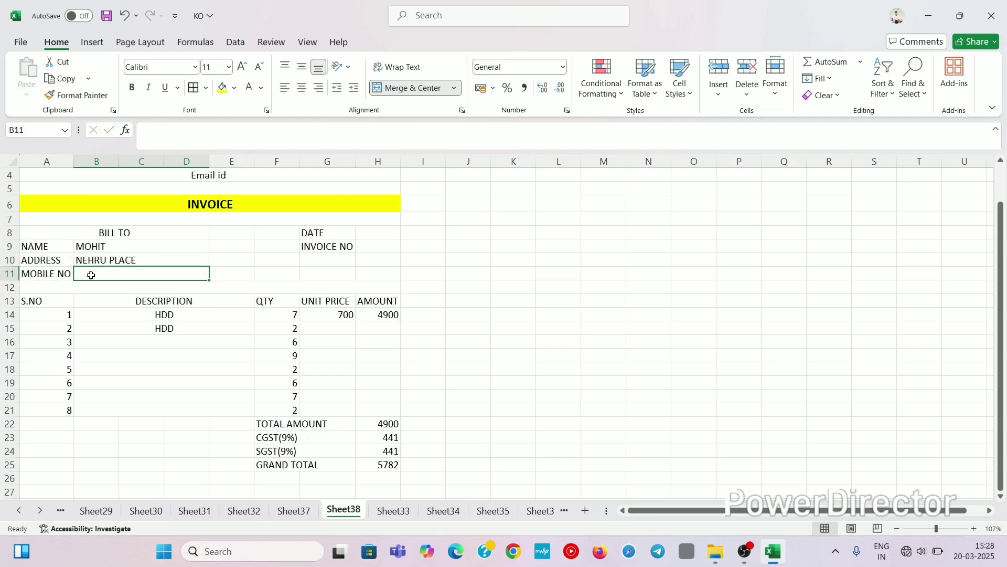
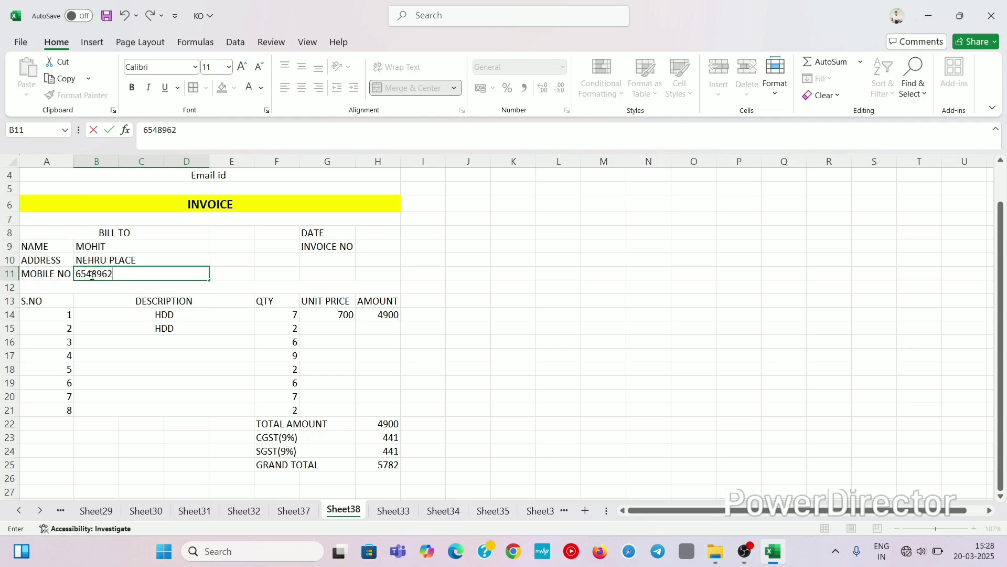
click(390, 229)
Step: Enter =TODAY() in H8 so the DATE shows 20-03-2025
text(=)
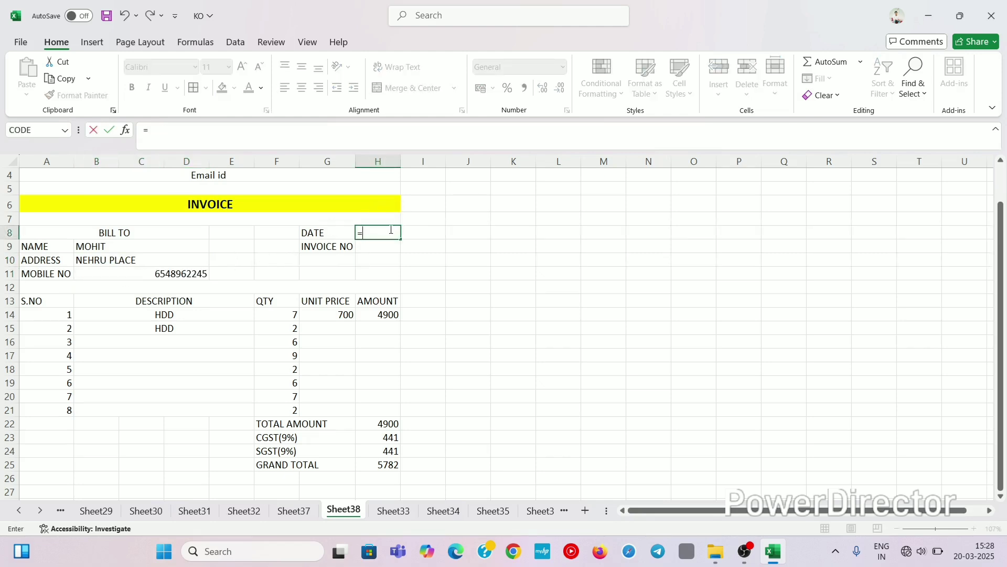
text(TOD)
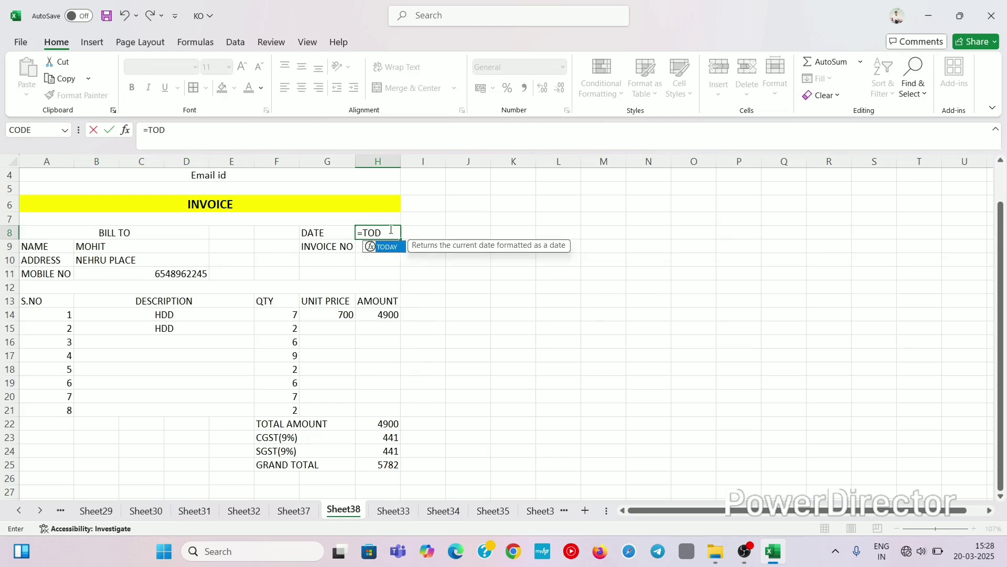
key(Tab)
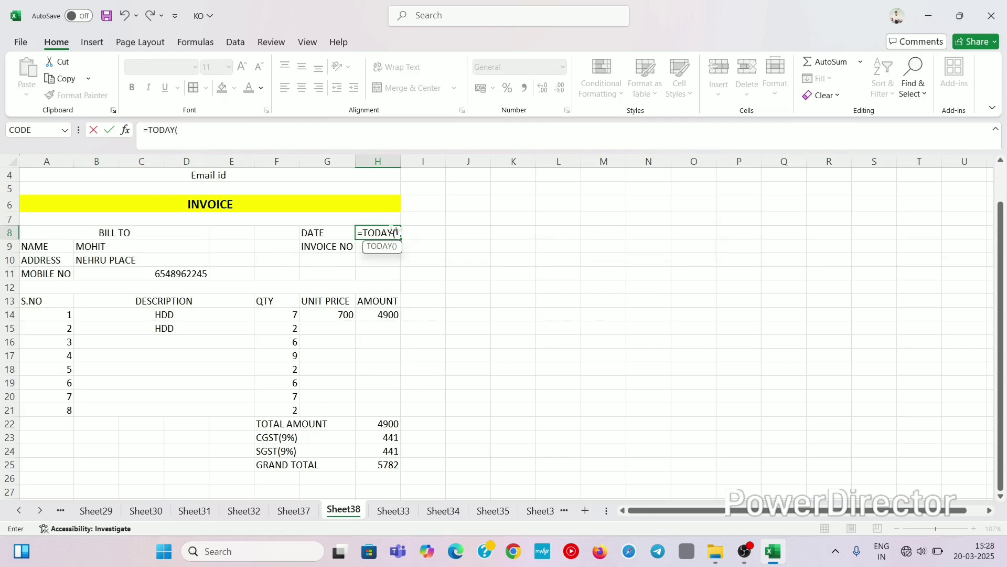
text())
key(Return)
click(391, 233)
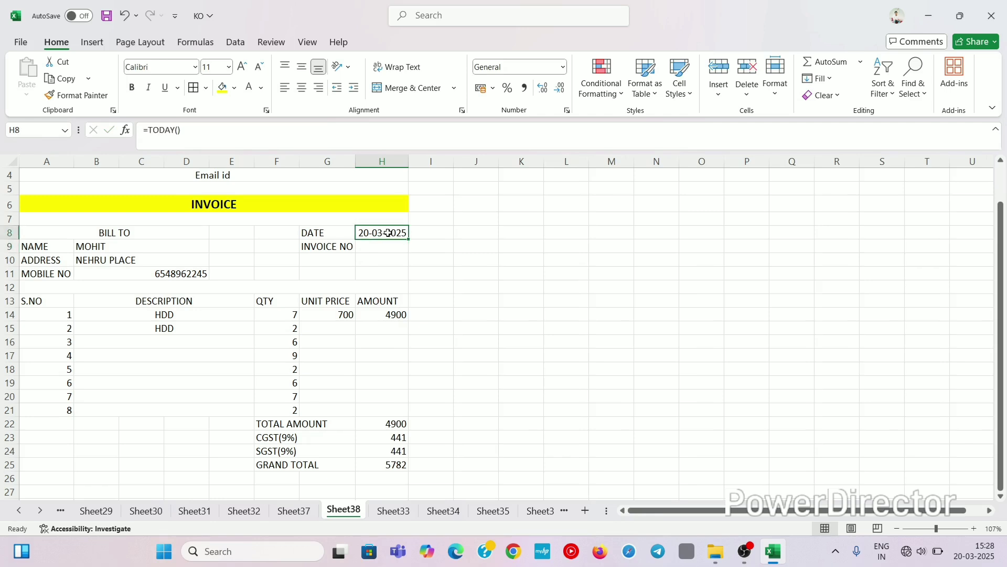
click(392, 248)
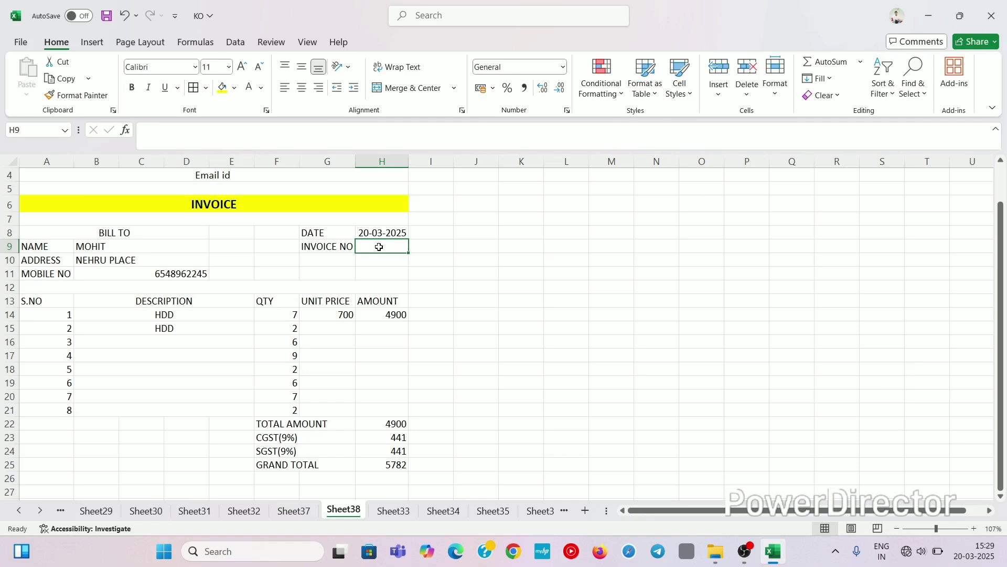
Step: Enter the invoice number in H9 and select the totals block F22:H25 for bordering
text(5478)
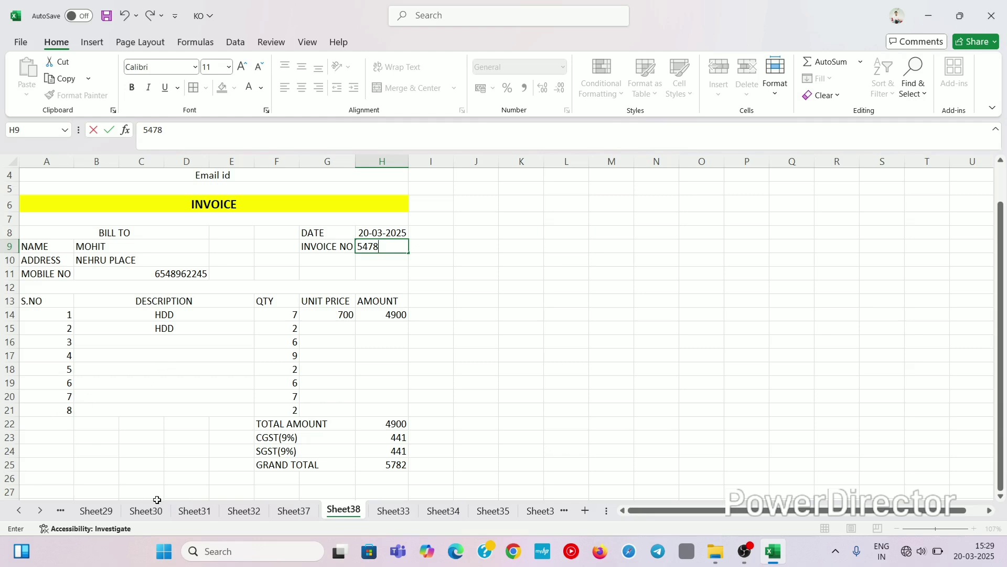
drag(265, 423, 381, 462)
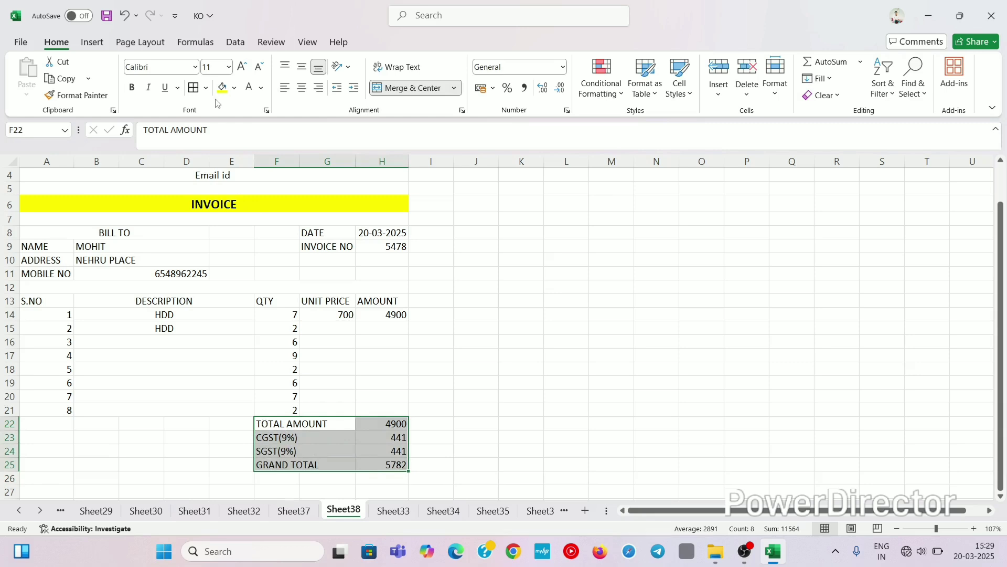
click(205, 87)
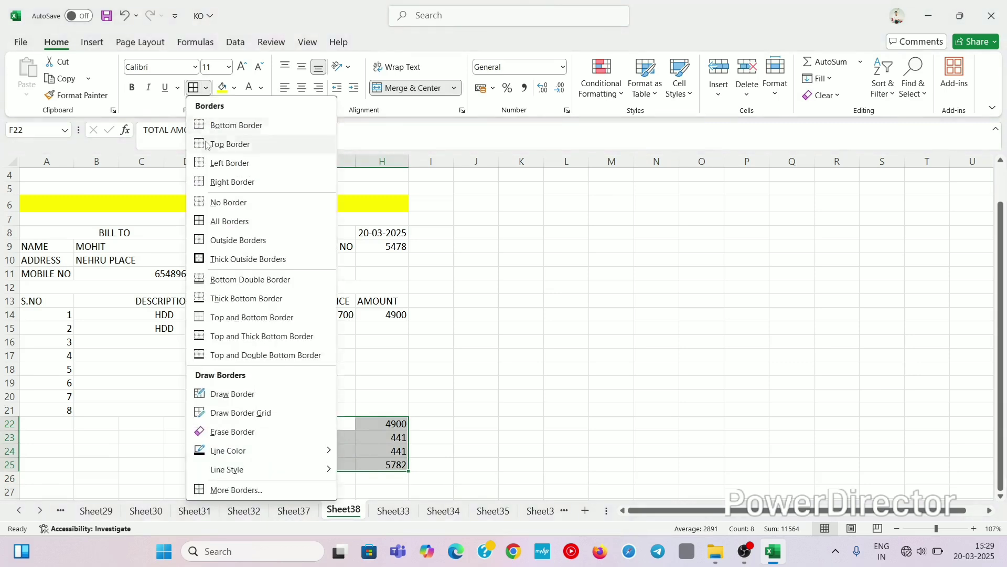
Step: Apply All Borders to the totals block F22:H25 and then to the invoice area A4:H21
click(227, 221)
drag(103, 173, 226, 414)
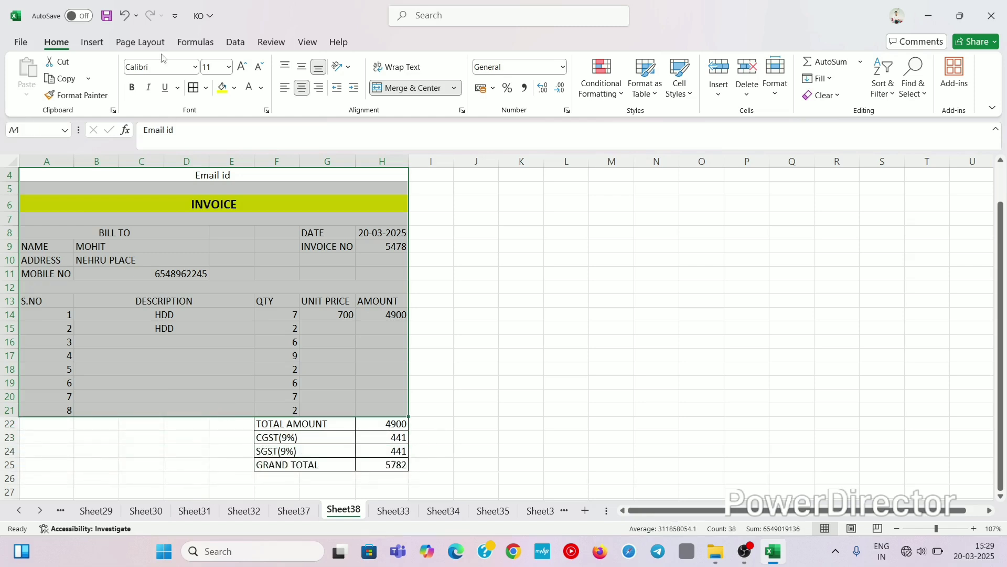
click(207, 89)
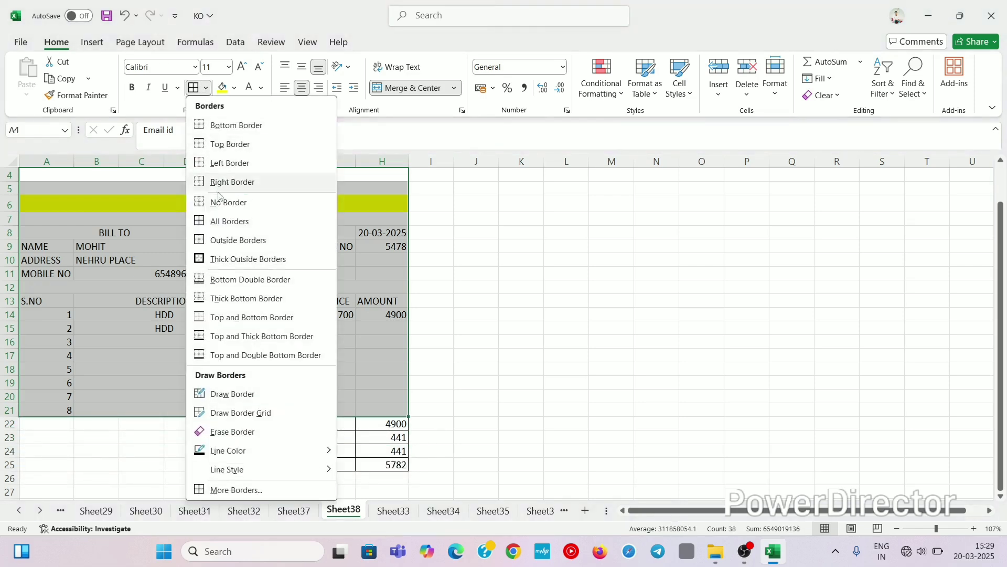
click(222, 220)
Step: Check the new borders, then select the whole invoice from Email id to GRAND TOTAL
click(607, 297)
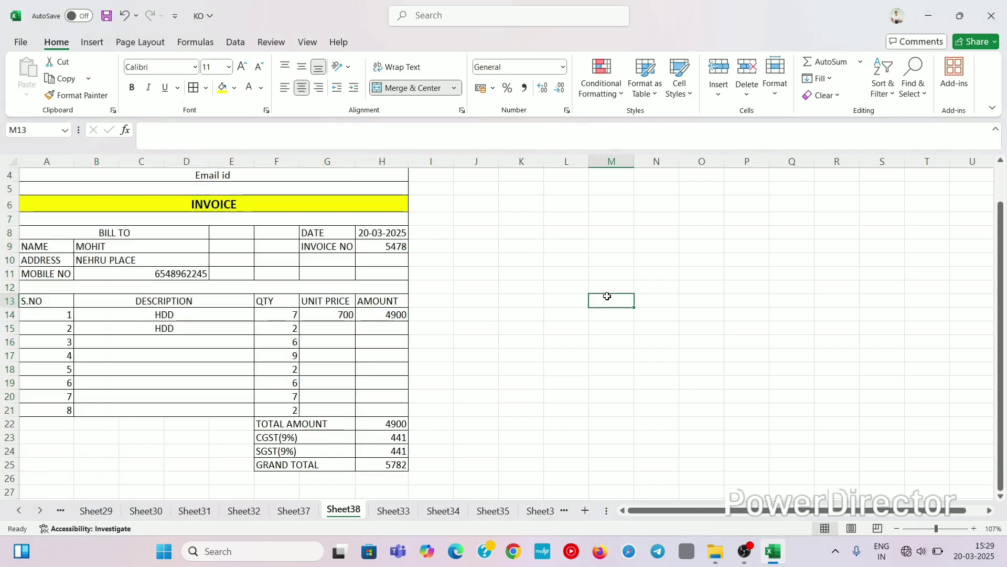
click(447, 258)
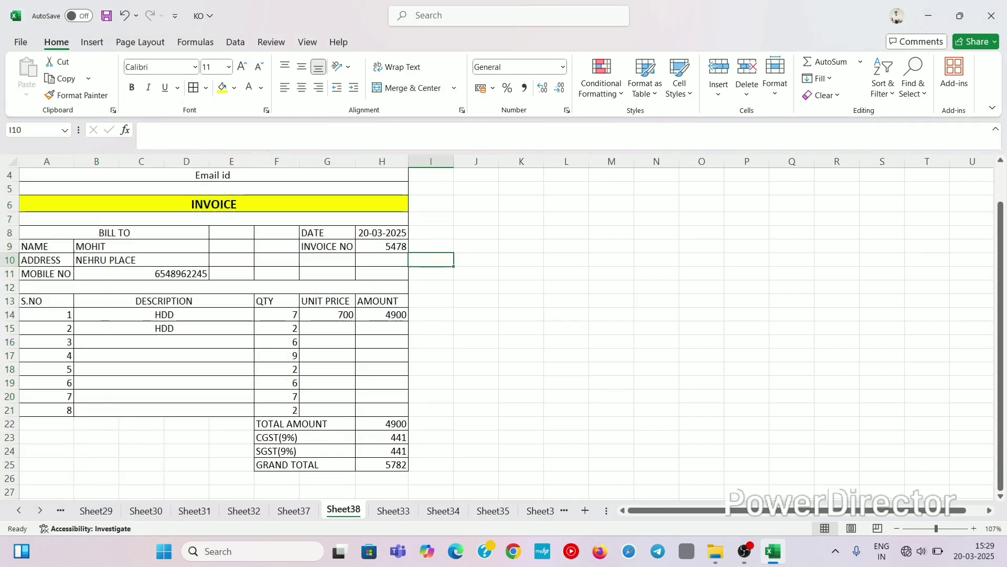
drag(133, 175, 205, 498)
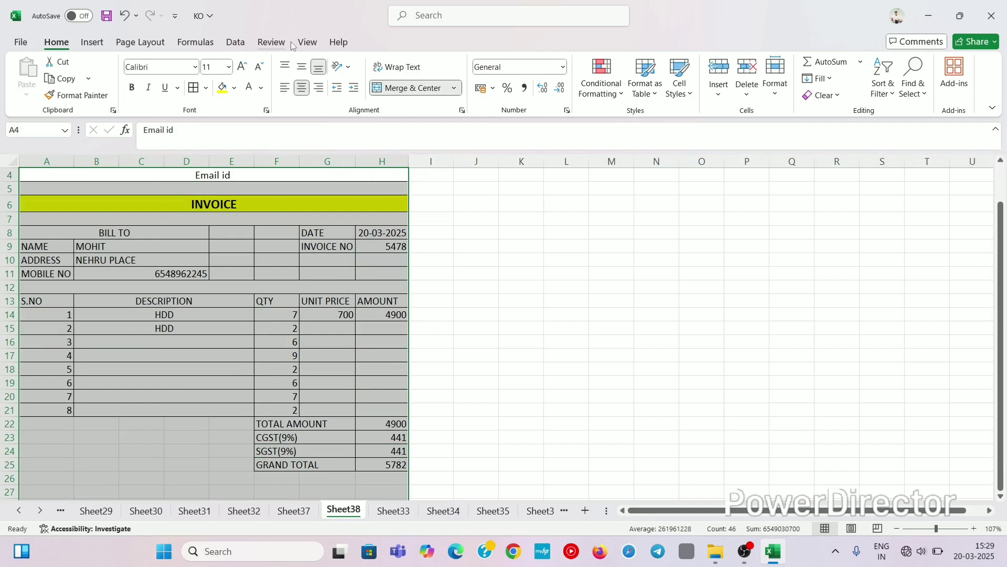
Step: Uncheck Gridlines on the View tab, then reselect the invoice area from the Email id row
click(307, 43)
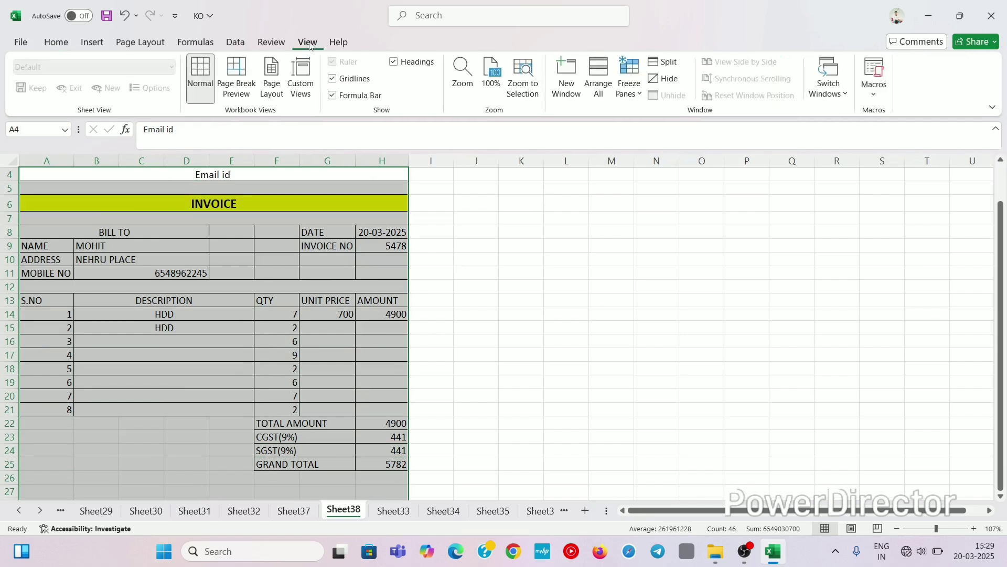
click(332, 79)
click(552, 337)
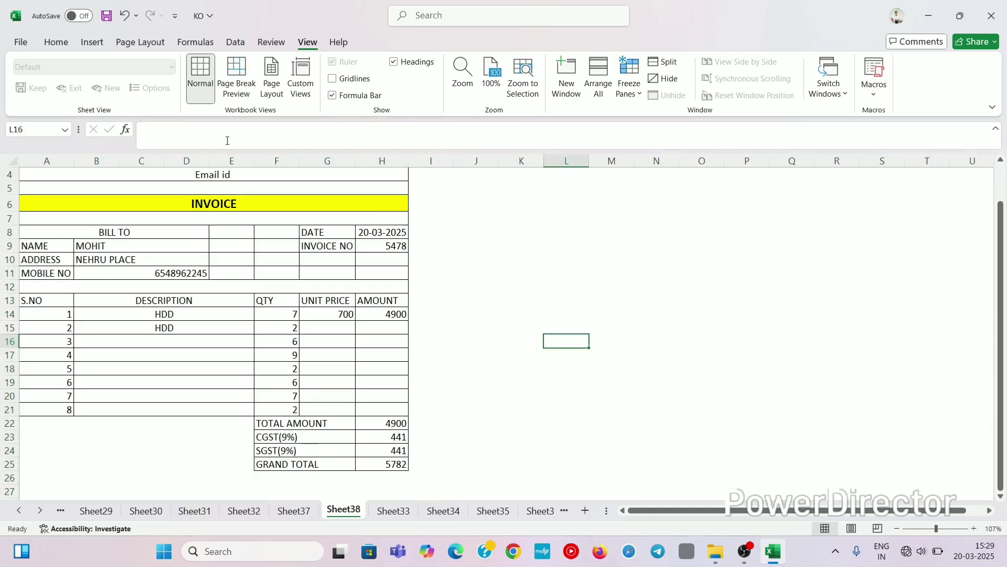
drag(123, 173, 216, 413)
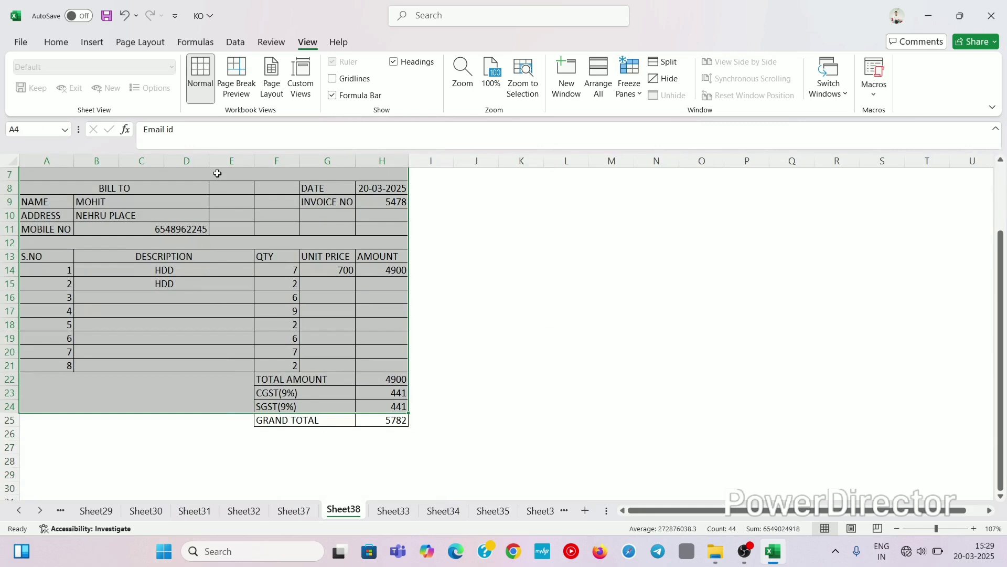
Step: Remove all existing borders from the selected invoice range with No Border
click(56, 42)
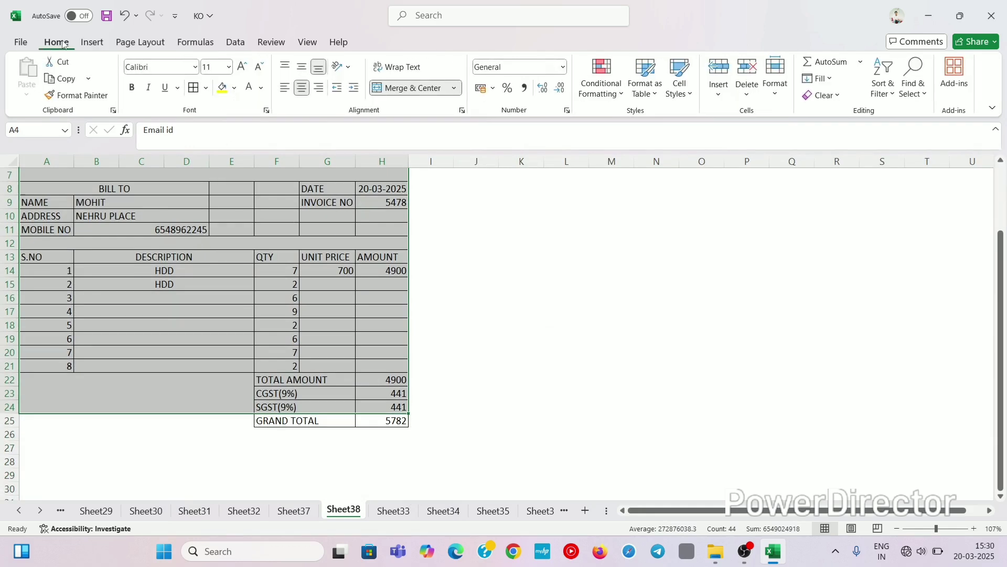
click(206, 87)
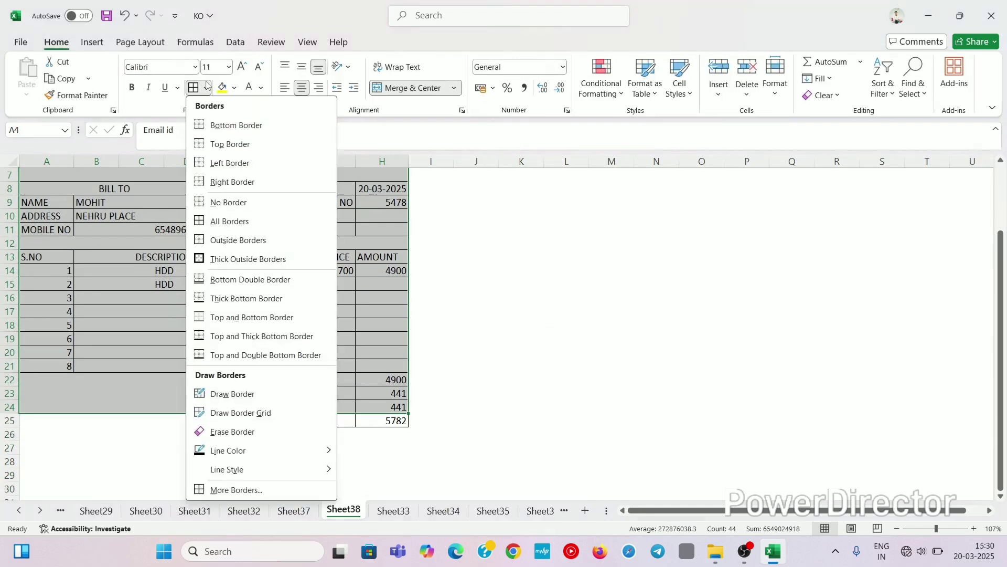
click(227, 204)
scroll(225, 204, up, 2)
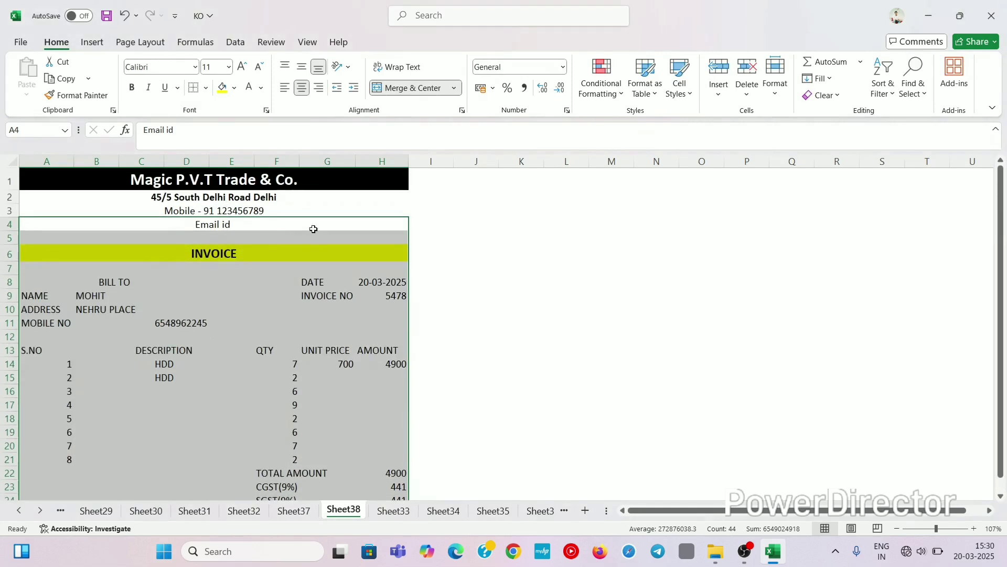
click(476, 281)
Step: Give A1:H21, from the company header down, a Thick Outside Border
drag(195, 182, 267, 413)
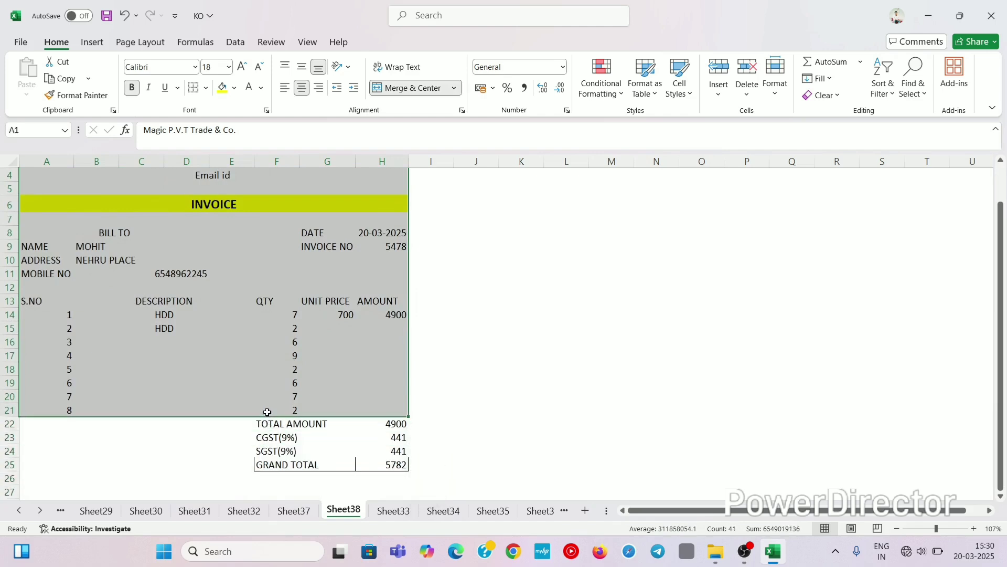
click(206, 88)
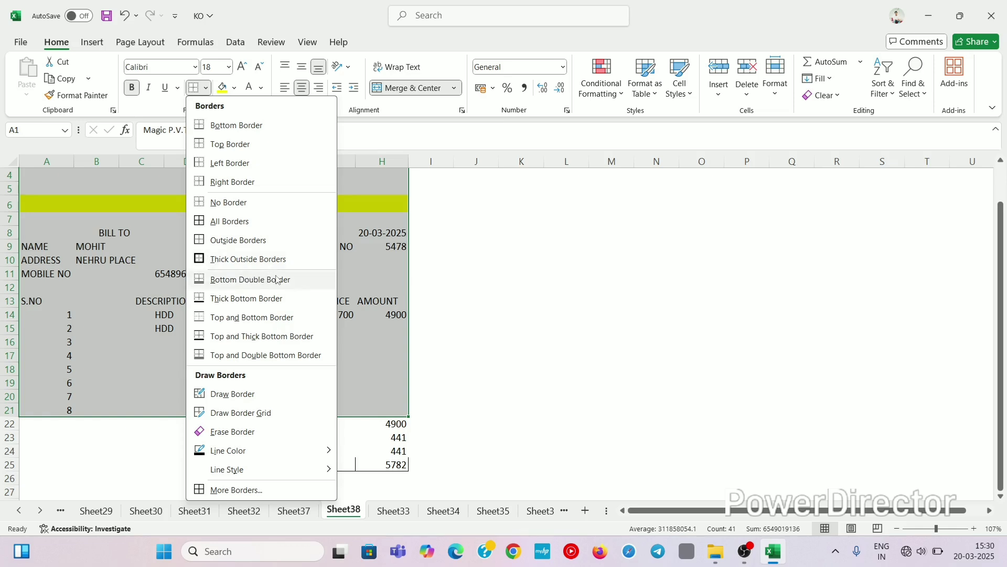
click(261, 260)
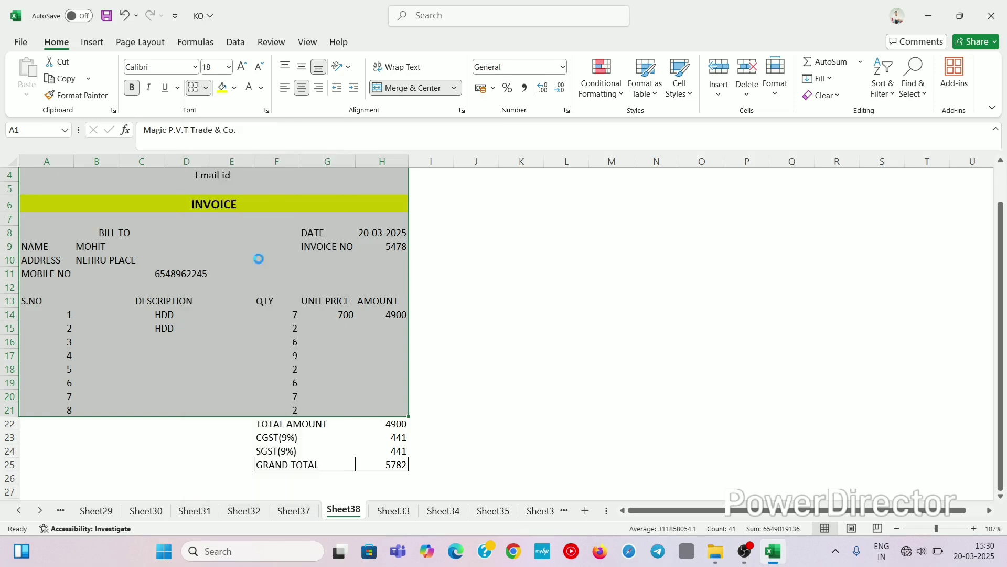
scroll(259, 254, up, 1)
click(540, 295)
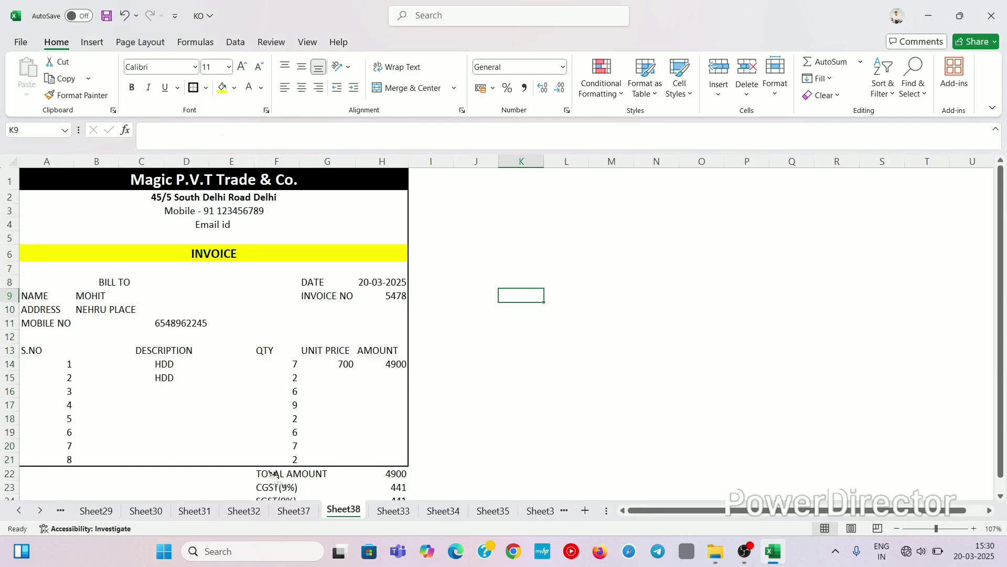
drag(277, 481, 375, 427)
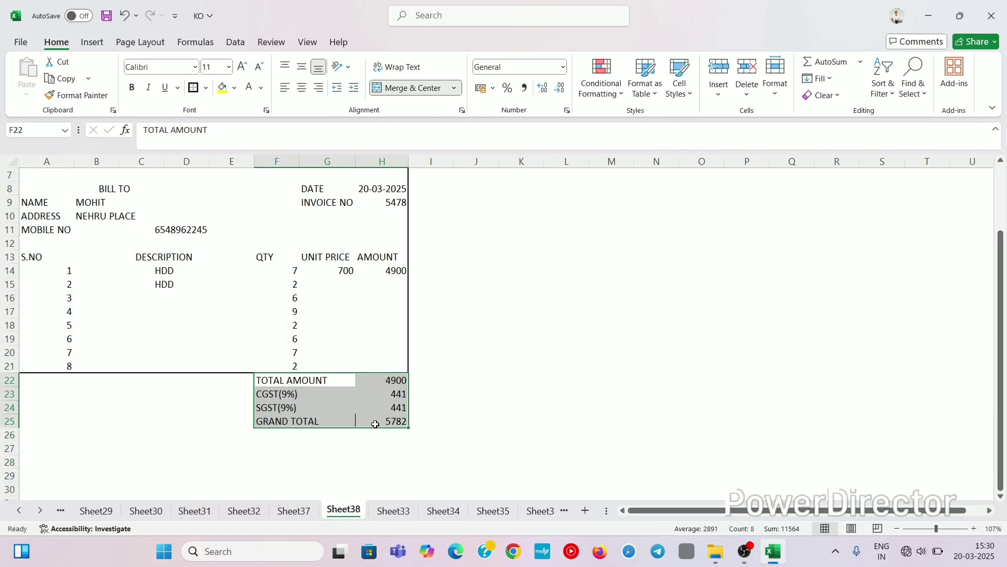
Step: Apply Outside Borders to the totals block F22:H25, then set No Border on H25
click(206, 87)
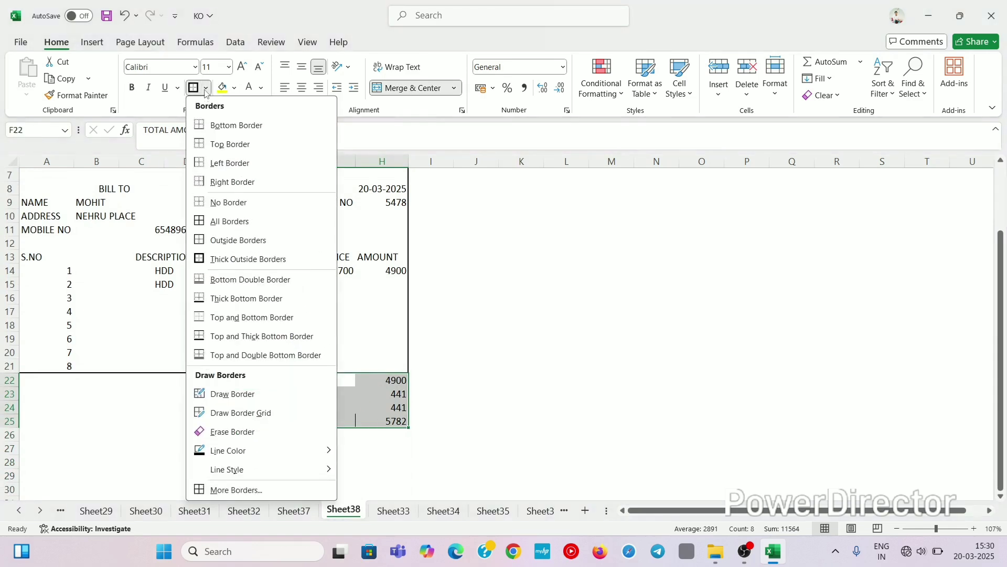
click(237, 240)
click(507, 366)
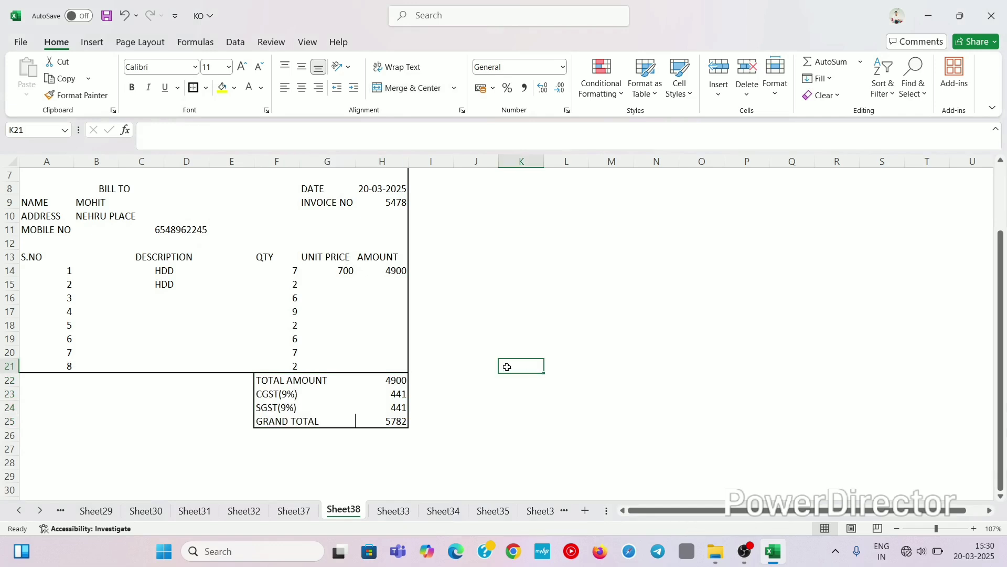
click(361, 420)
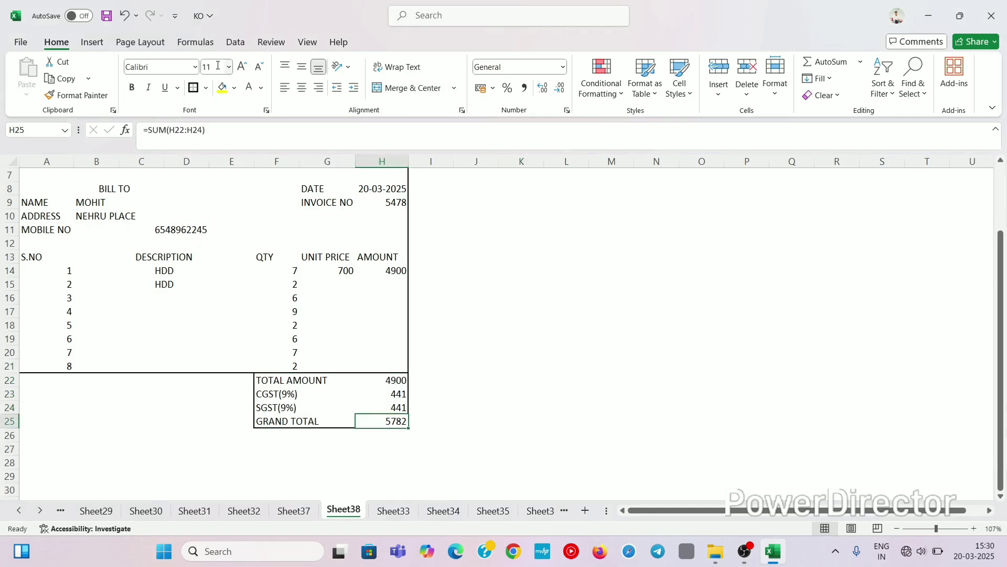
click(205, 88)
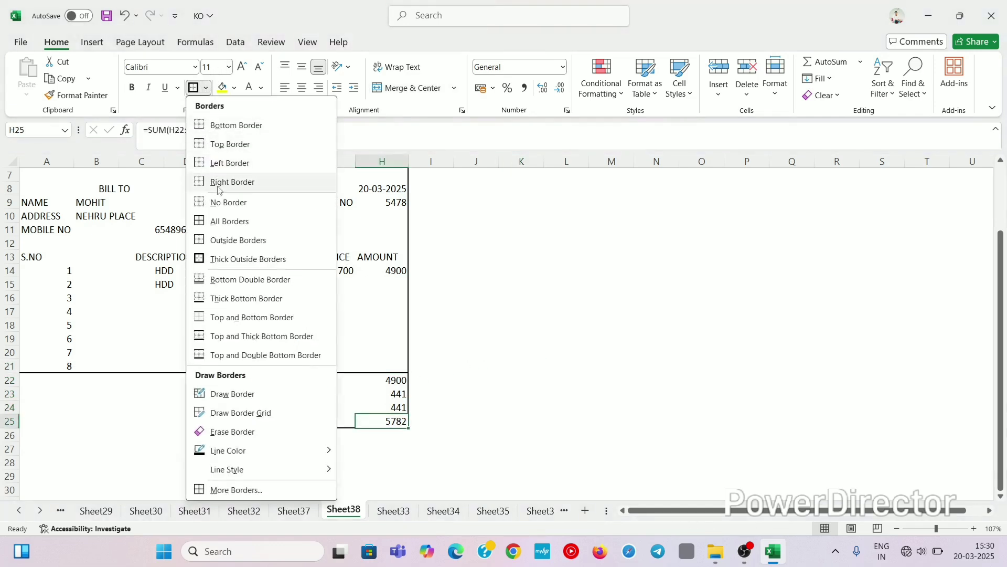
click(220, 204)
click(620, 363)
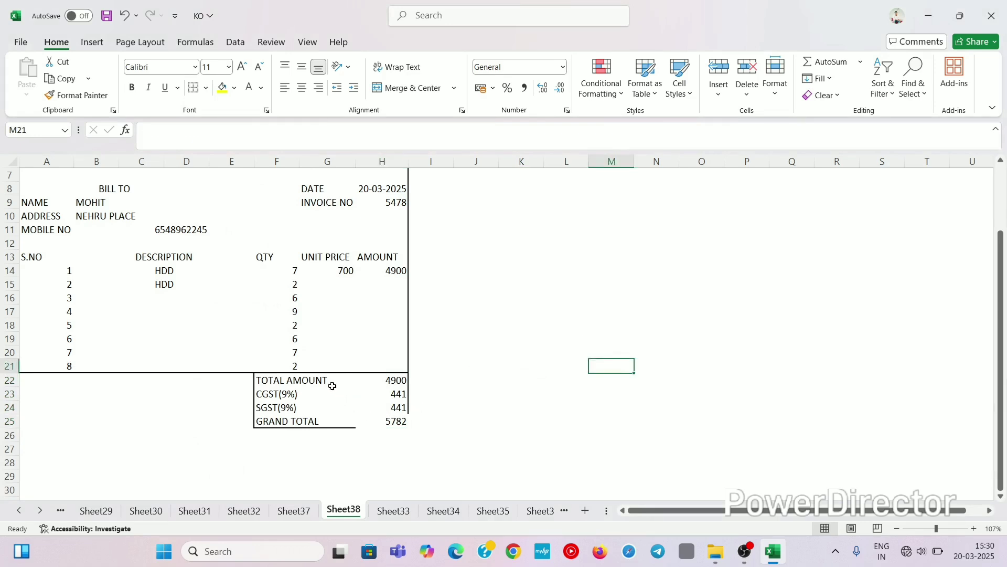
Step: Reselect F22:H25 from TOTAL AMOUNT to GRAND TOTAL and apply Thick Outside Borders
drag(332, 381, 382, 423)
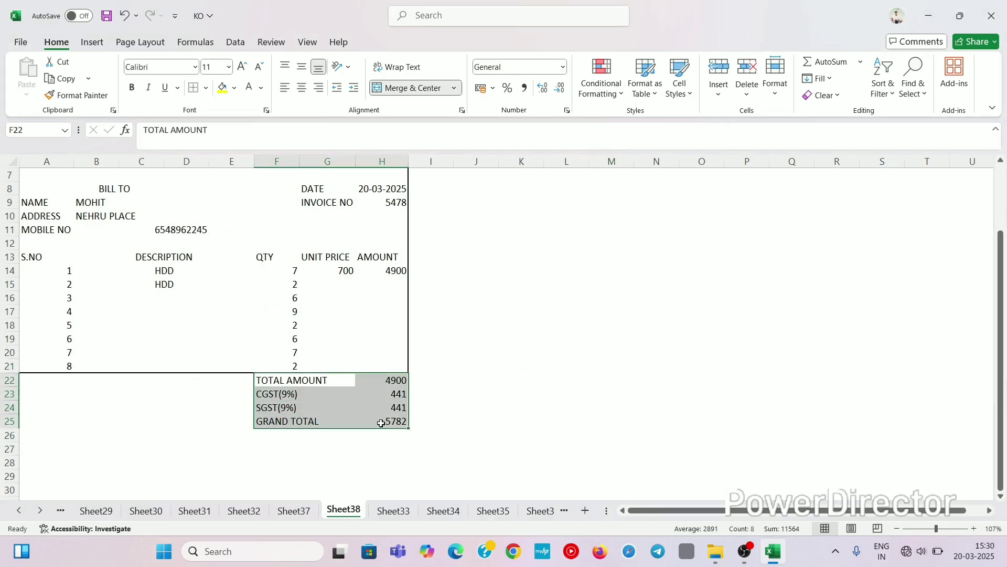
click(206, 88)
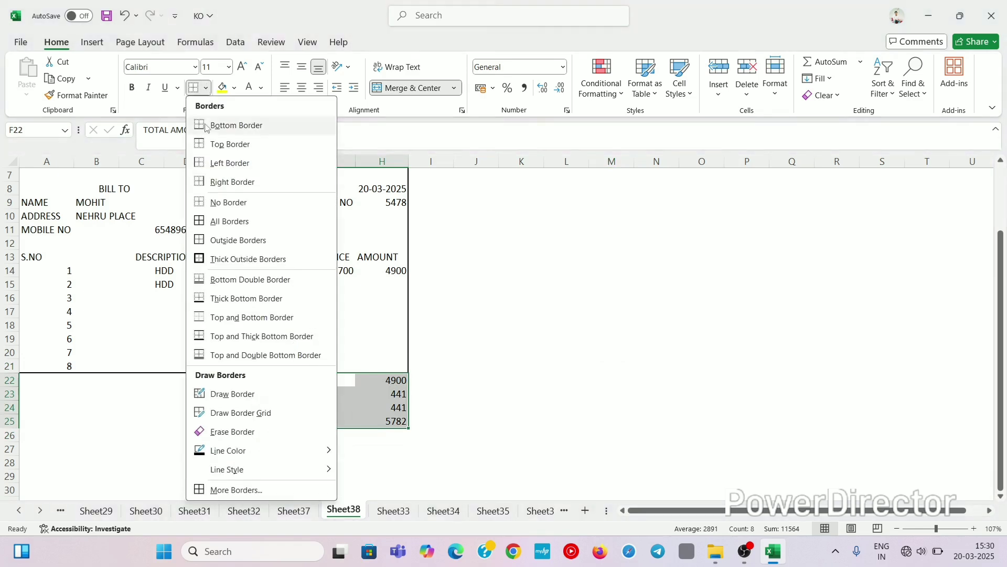
click(231, 263)
click(538, 366)
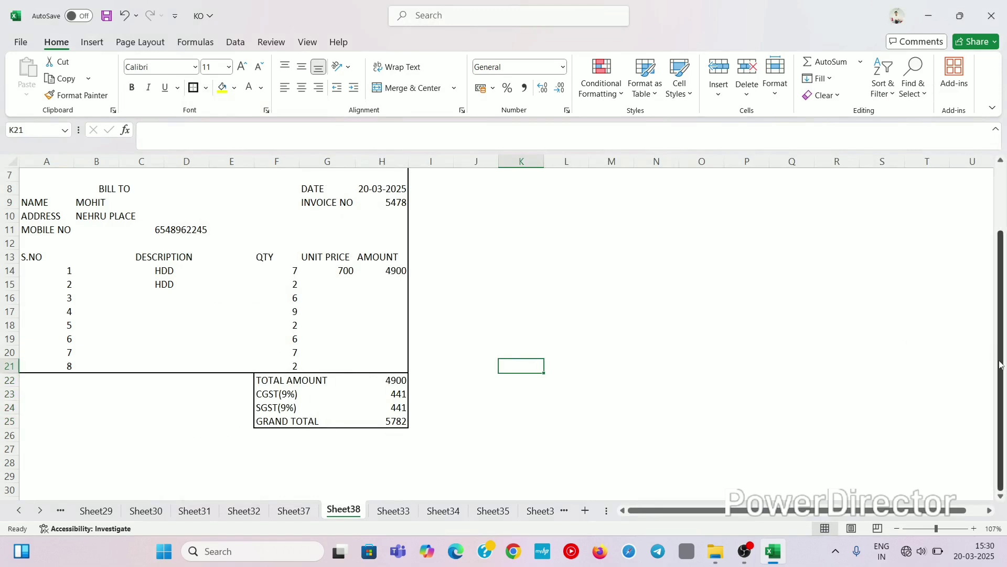
drag(1000, 365, 1001, 230)
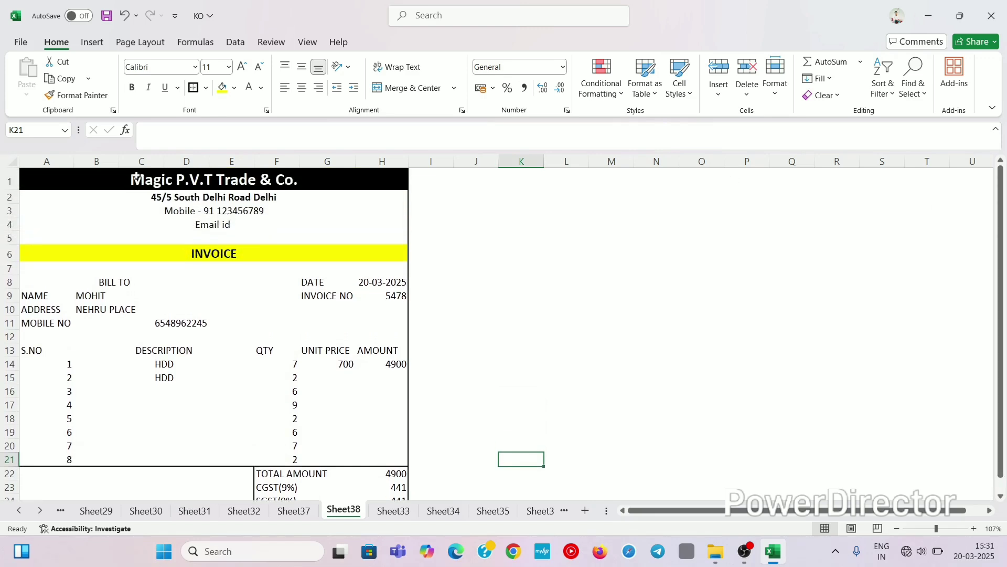
Step: Apply All Borders to A1:H21 so every cell from the company header to item row 8 is bordered
mouse_move(136, 177)
mouse_down()
mouse_move(157, 195)
mouse_move(200, 378)
mouse_move(198, 456)
mouse_up()
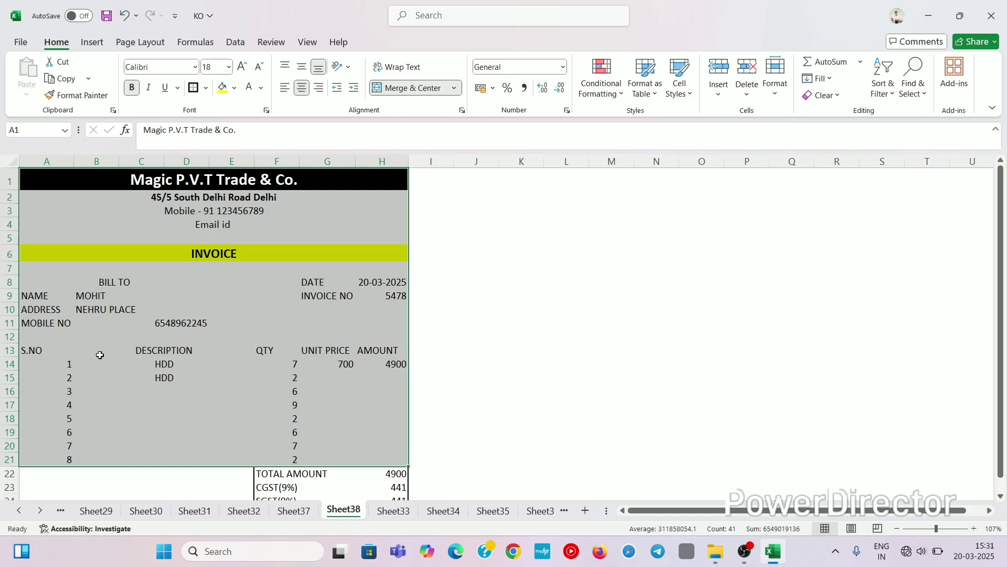
click(553, 380)
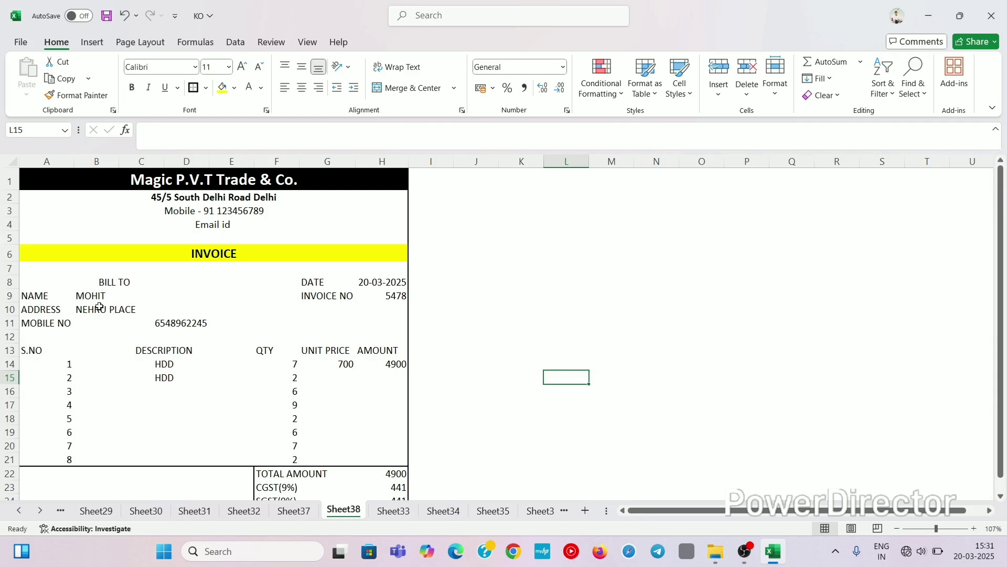
drag(73, 181, 251, 456)
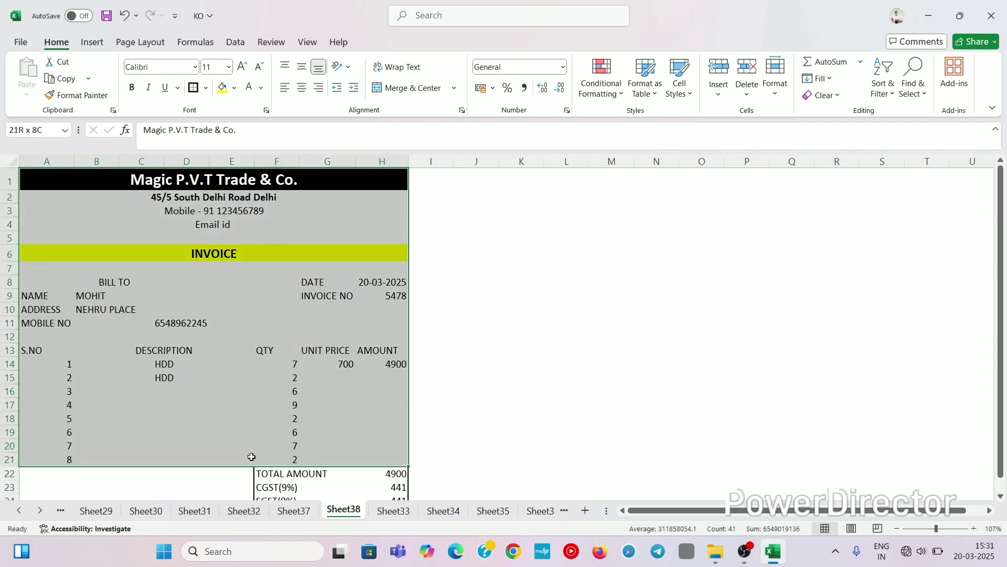
click(206, 89)
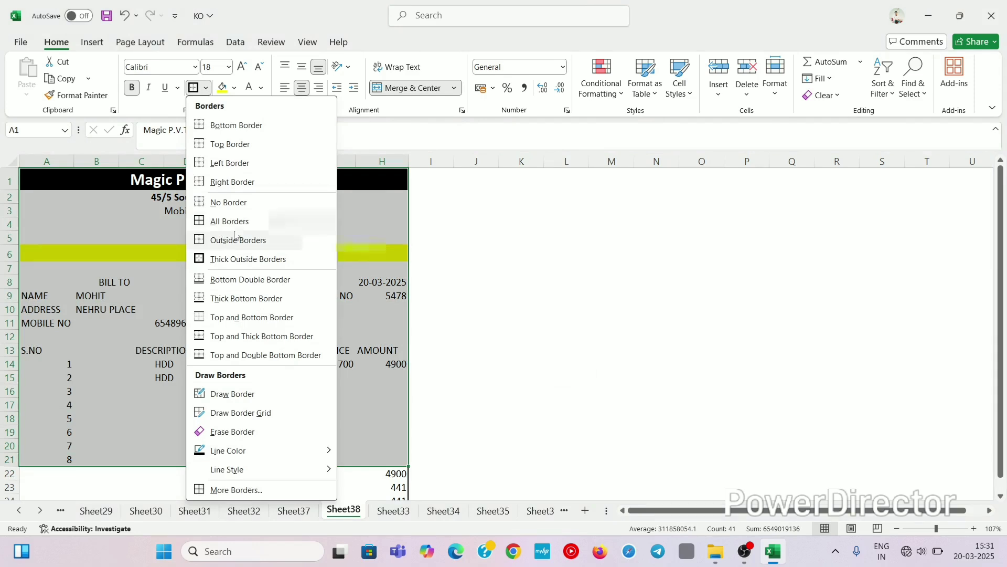
click(230, 222)
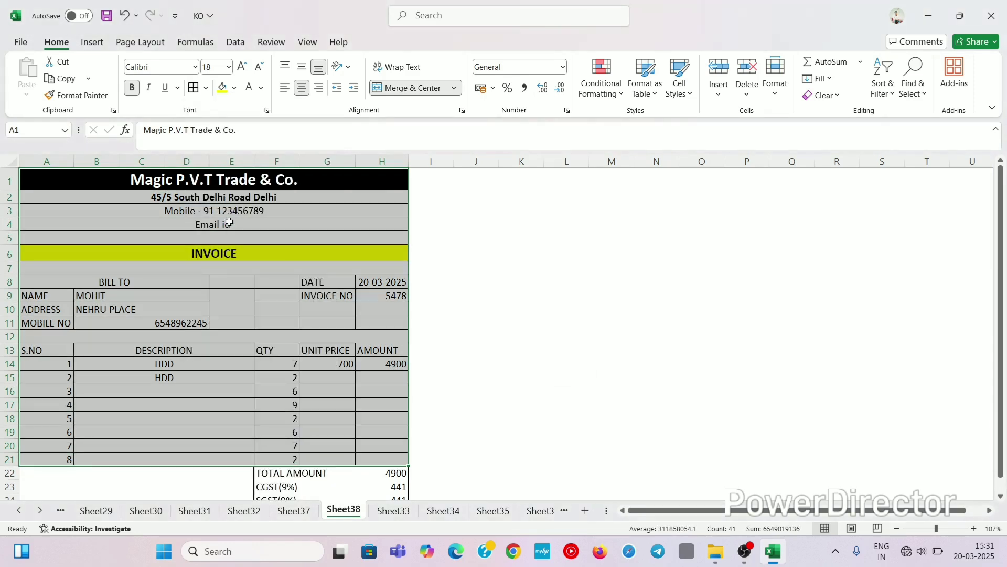
click(164, 328)
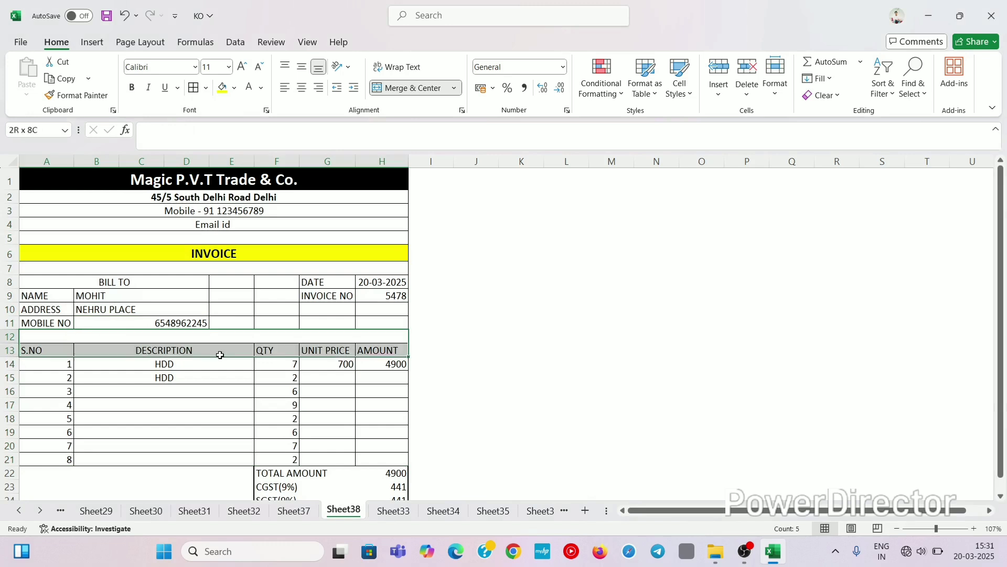
click(348, 337)
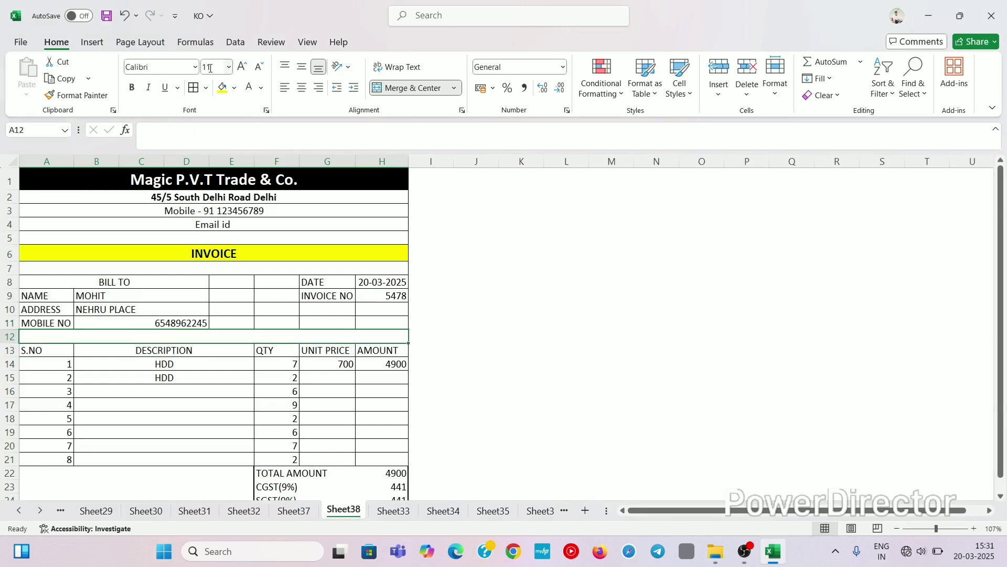
click(206, 88)
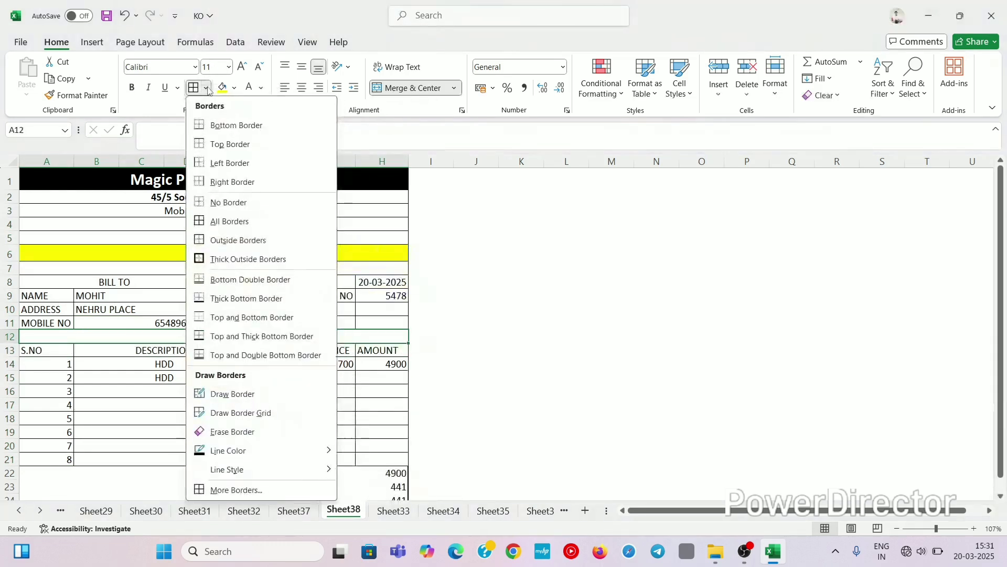
click(216, 204)
click(582, 389)
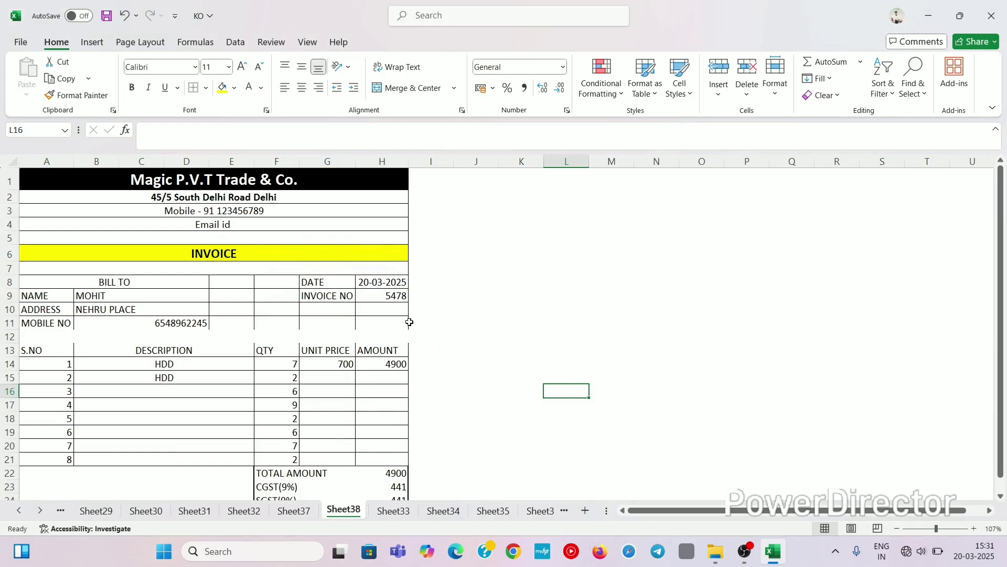
key(ctrl+z)
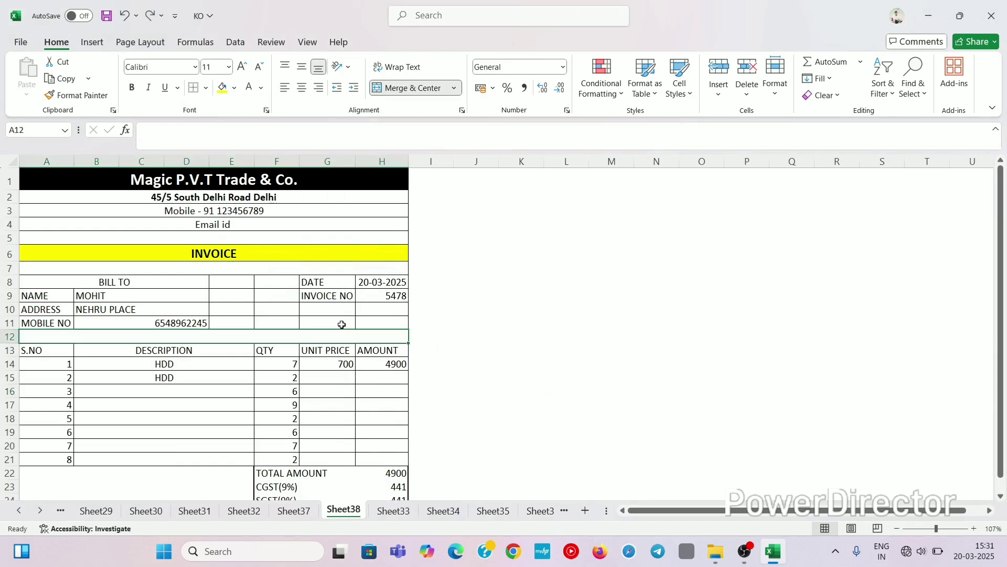
click(552, 308)
click(630, 332)
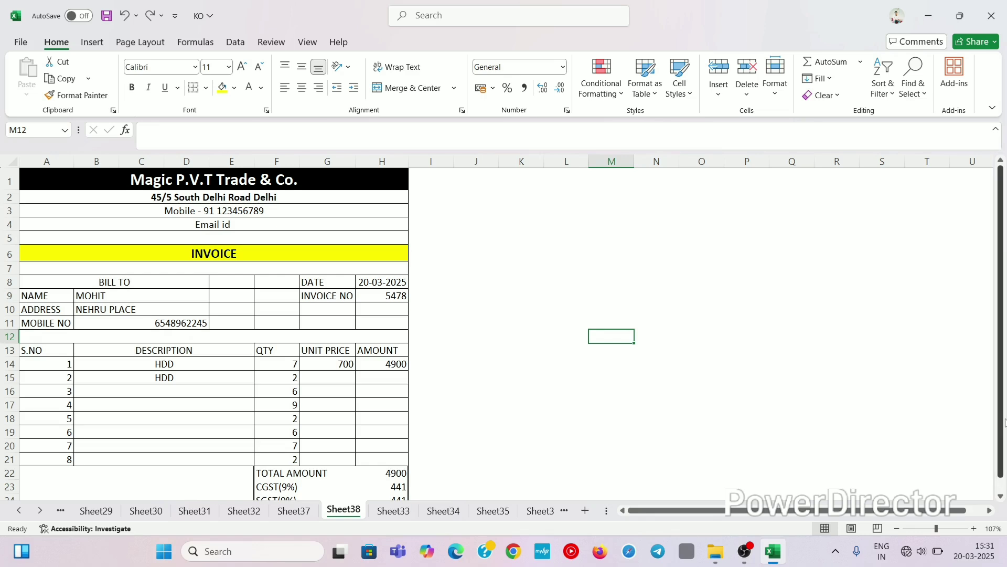
drag(1001, 424, 1000, 446)
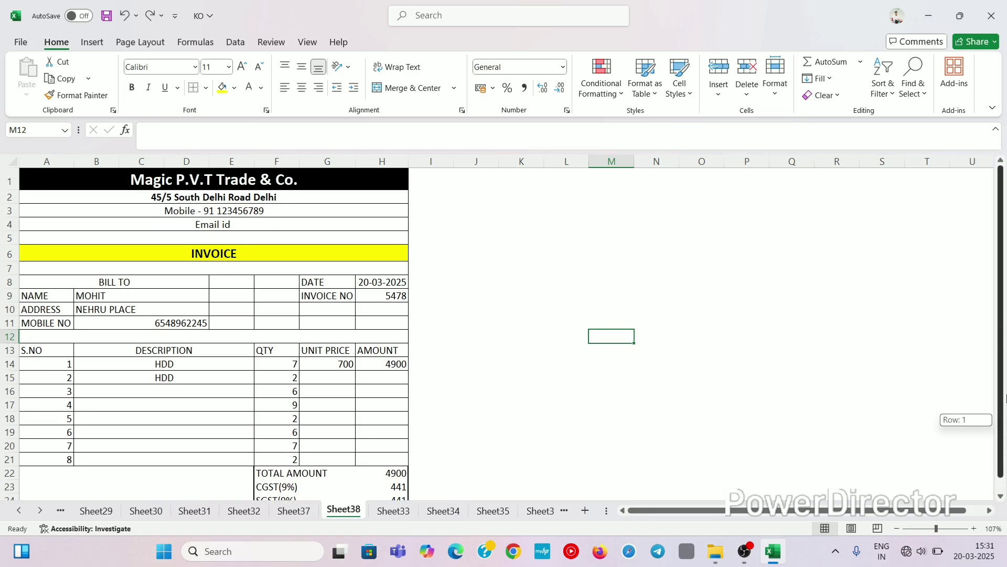
click(702, 431)
click(504, 376)
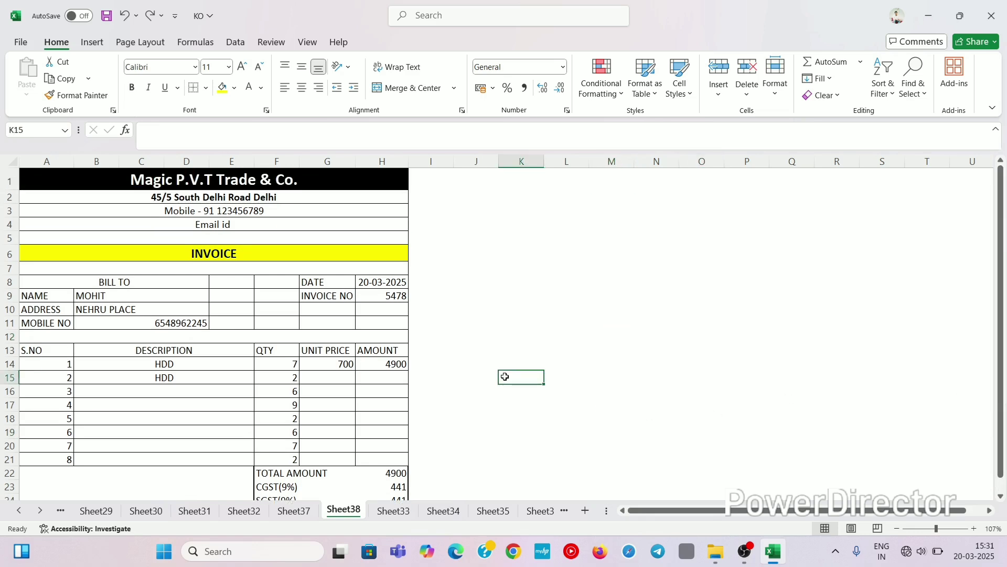